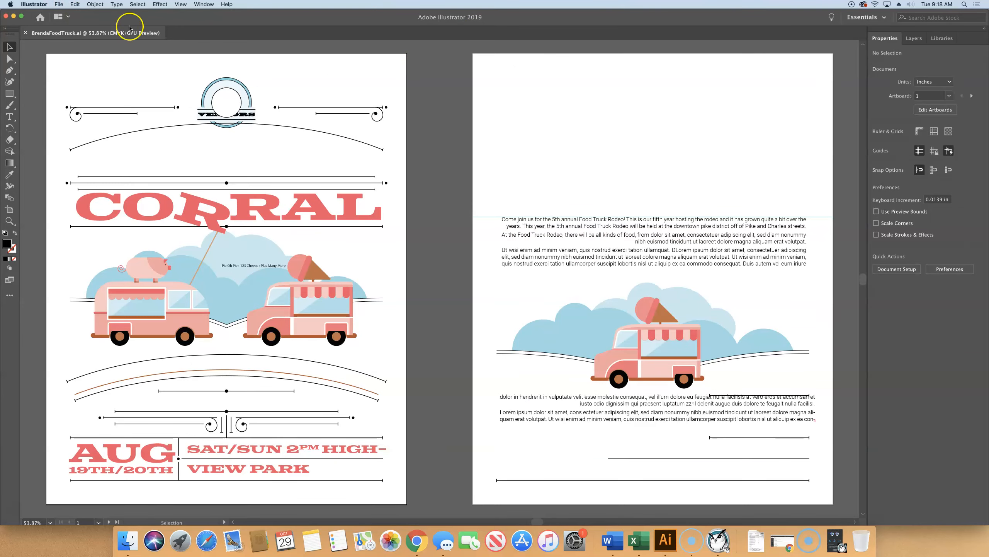
Step: Copy the AUG 19TH/20TH date and the SAT/SUN 2PM HIGHVIEW PARK text onto the lower right of the second artboard
click(111, 466)
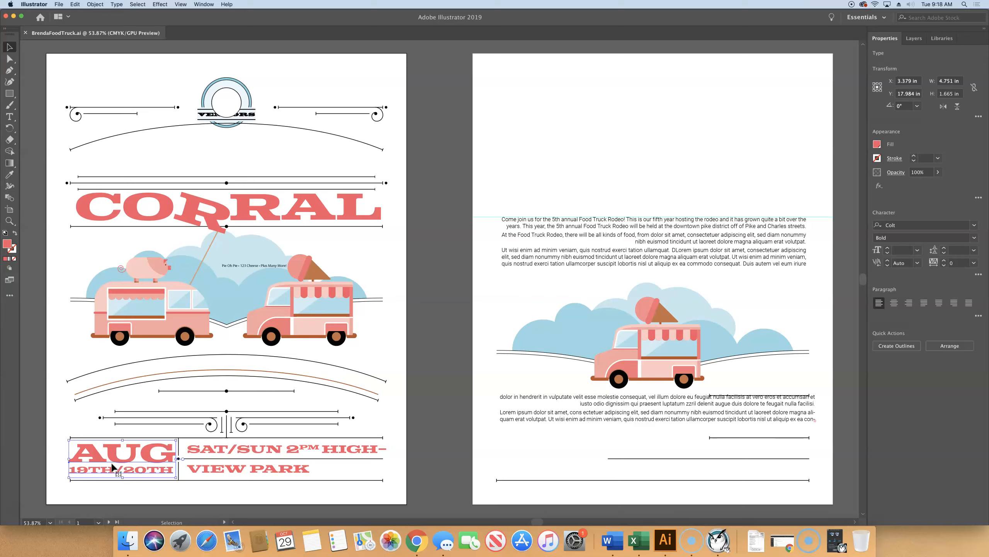
drag(112, 466, 744, 468)
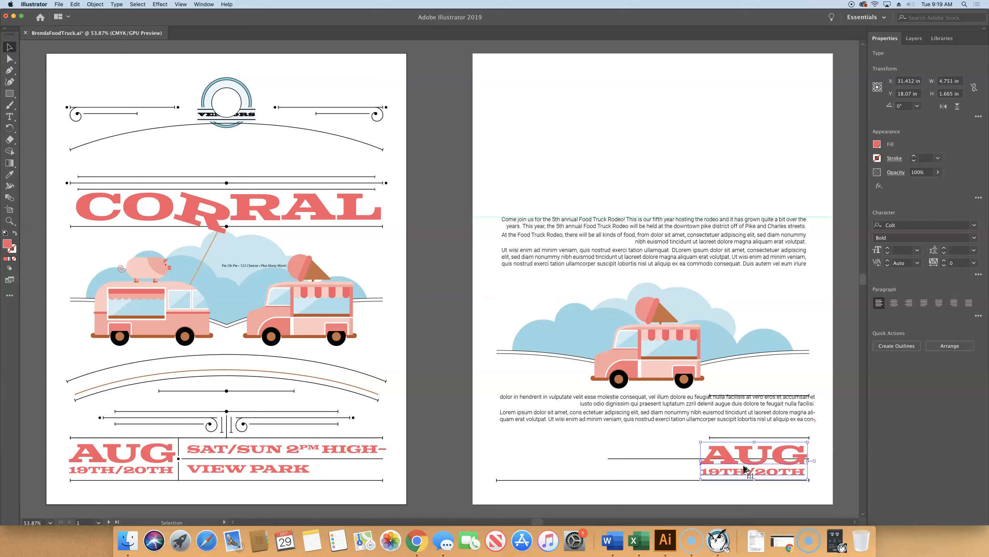
drag(751, 461, 760, 424)
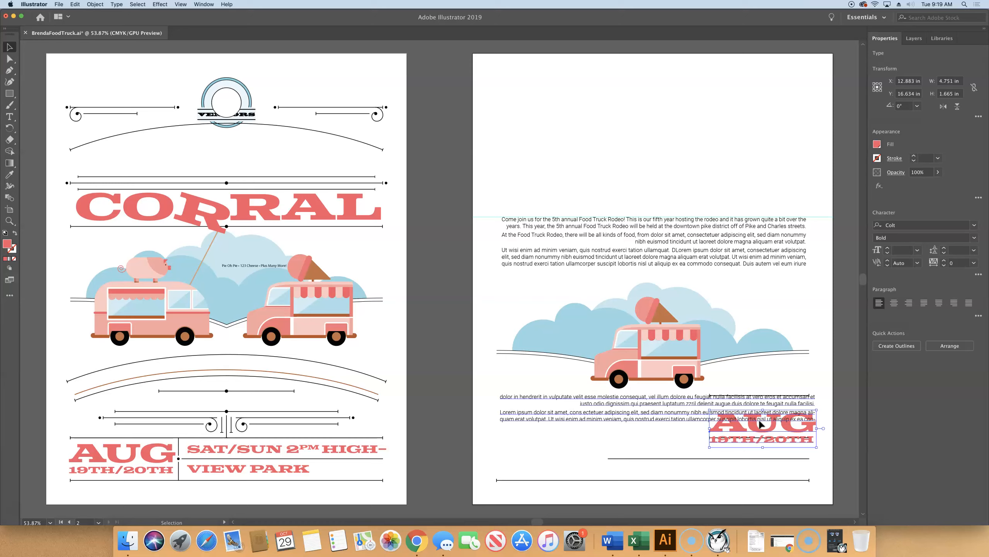
click(252, 453)
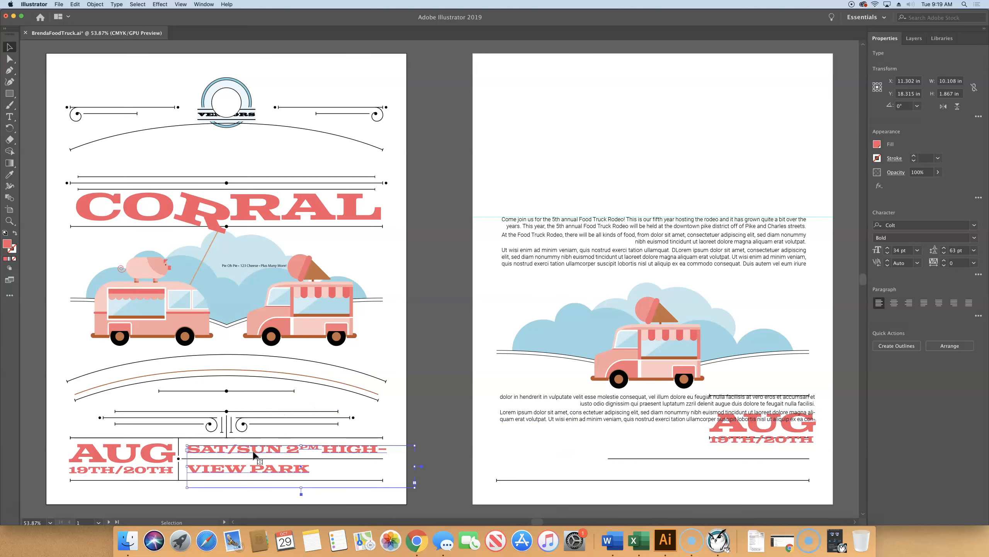
drag(252, 453, 683, 461)
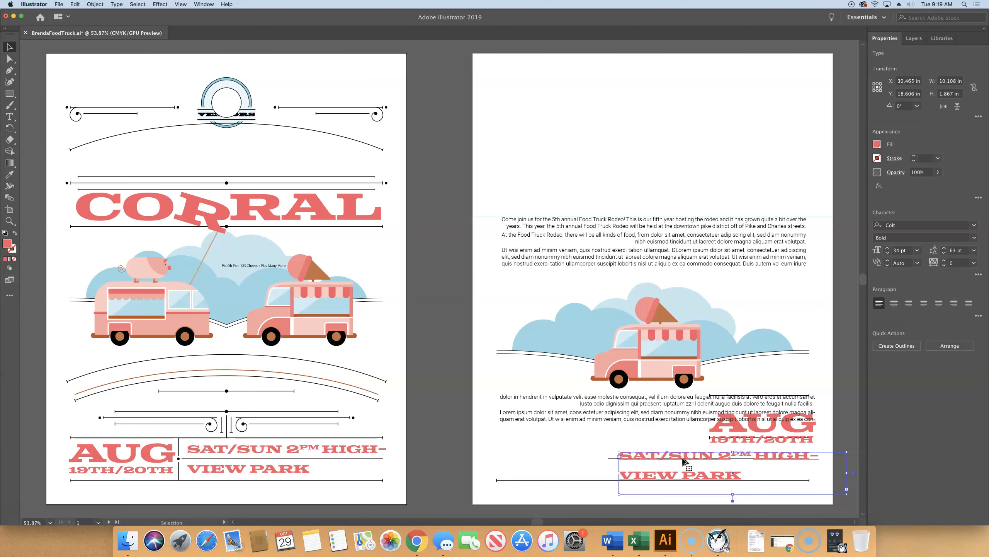
Step: Set the upper body text frame on the second artboard to two columns in Area Type Options, with preview on
key(super+0)
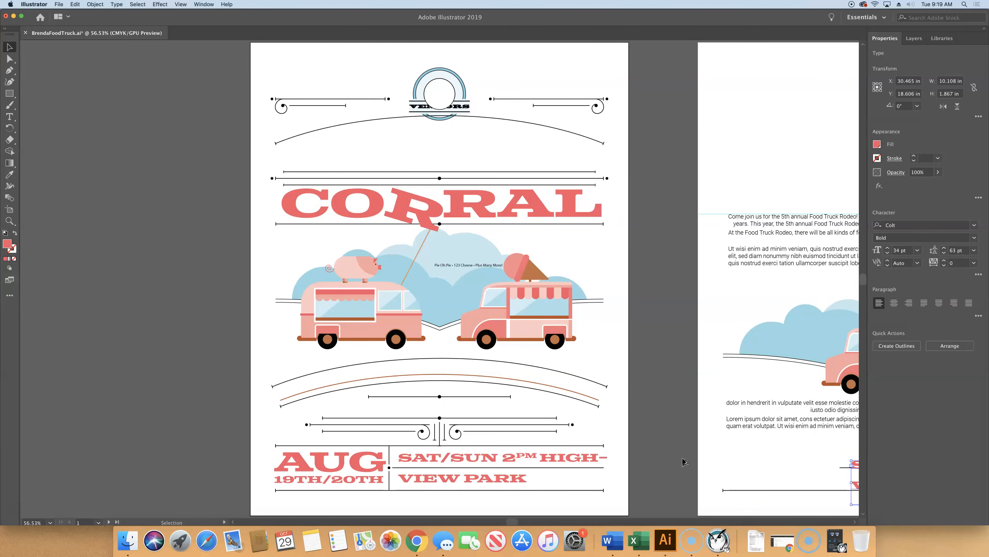
scroll(606, 444, up, 1)
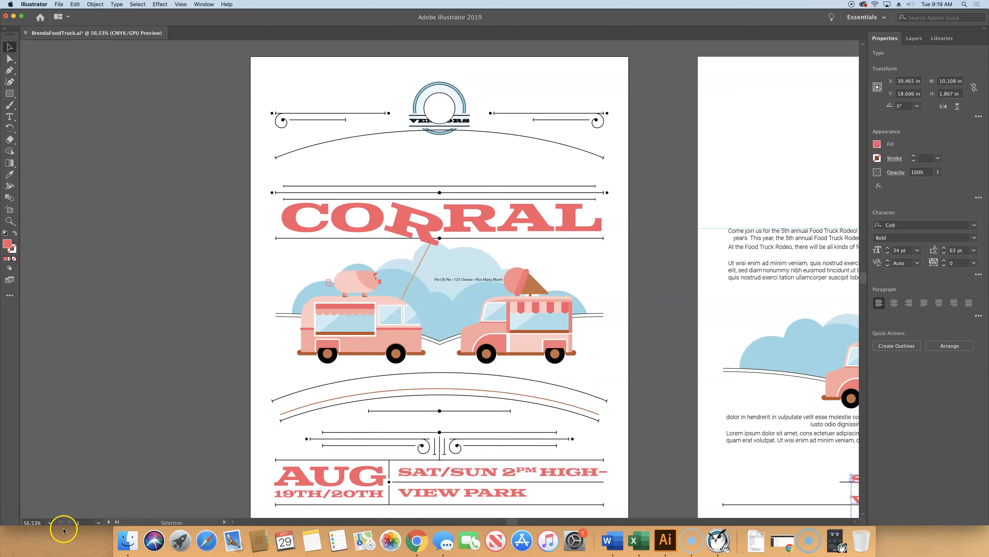
click(108, 522)
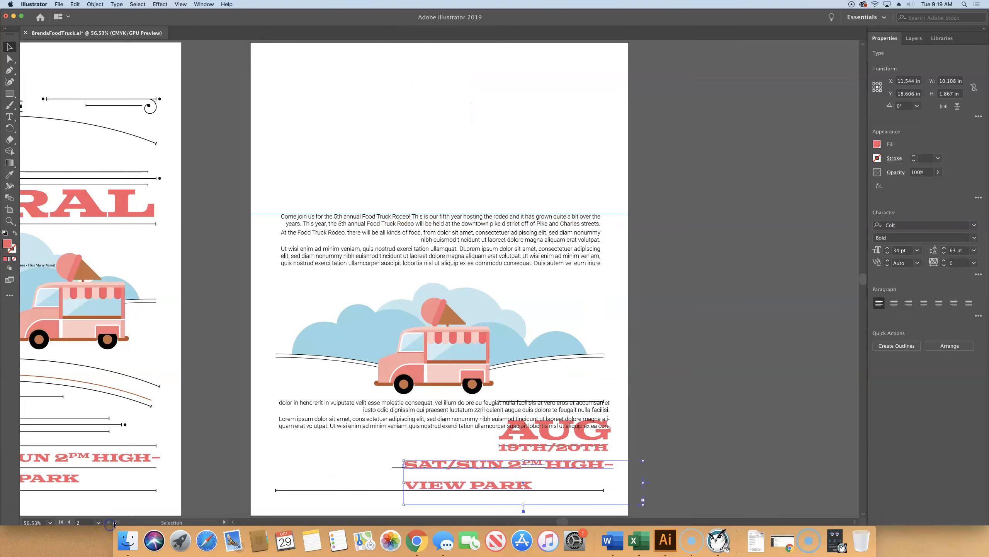
scroll(763, 201, down, 1)
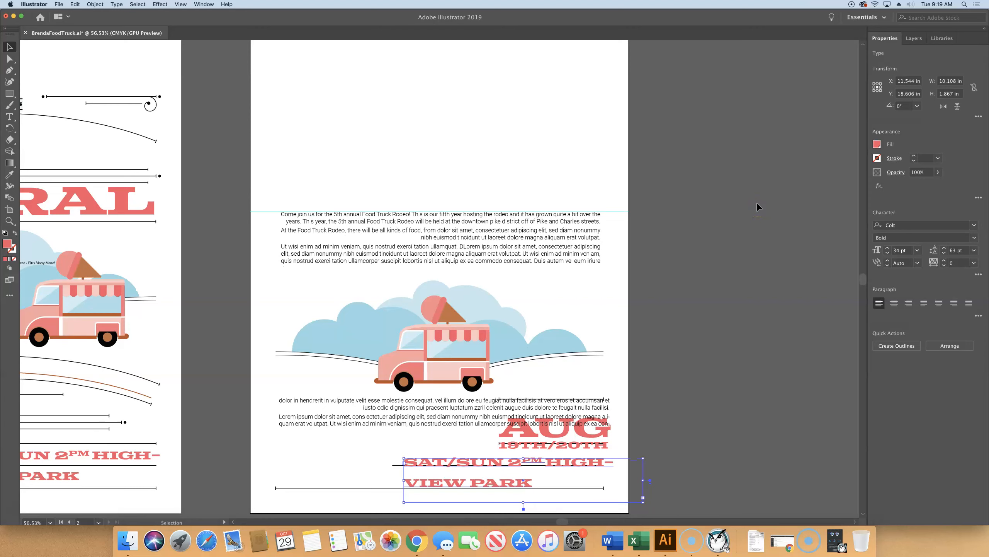
click(455, 221)
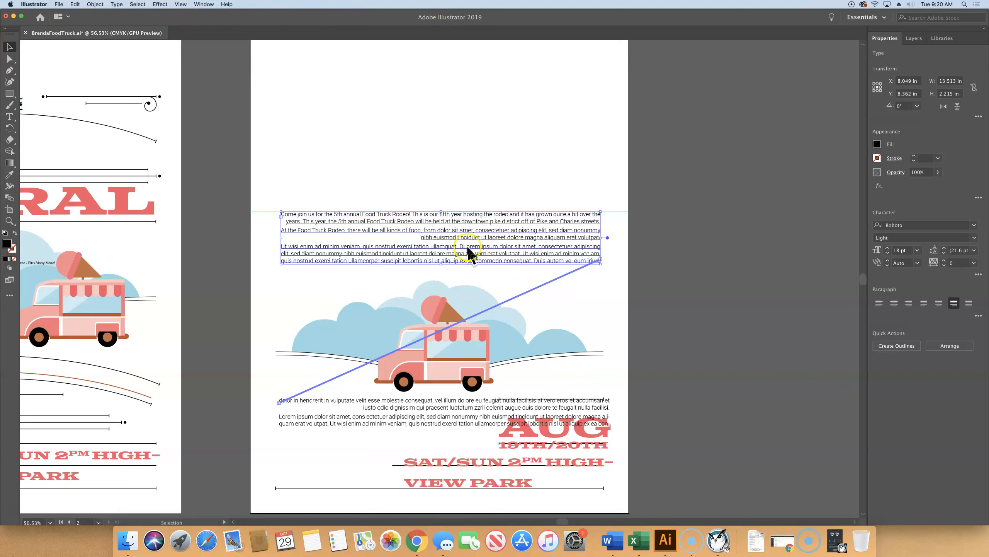
click(117, 4)
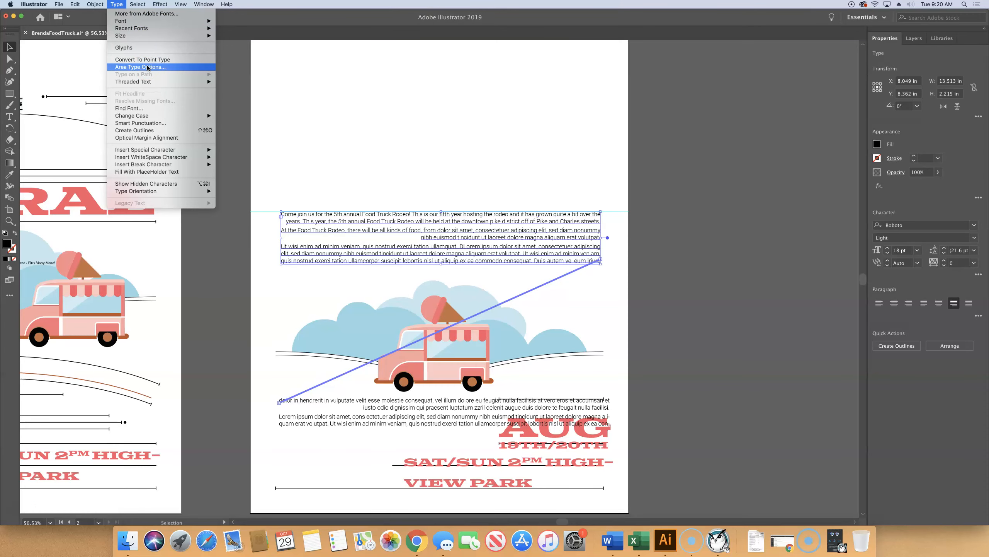
click(147, 67)
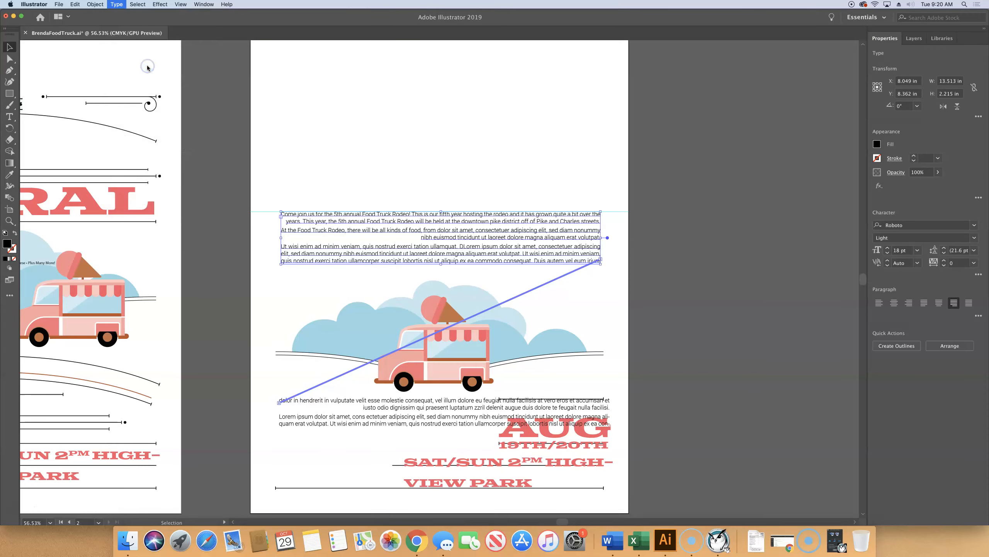
drag(535, 146, 781, 47)
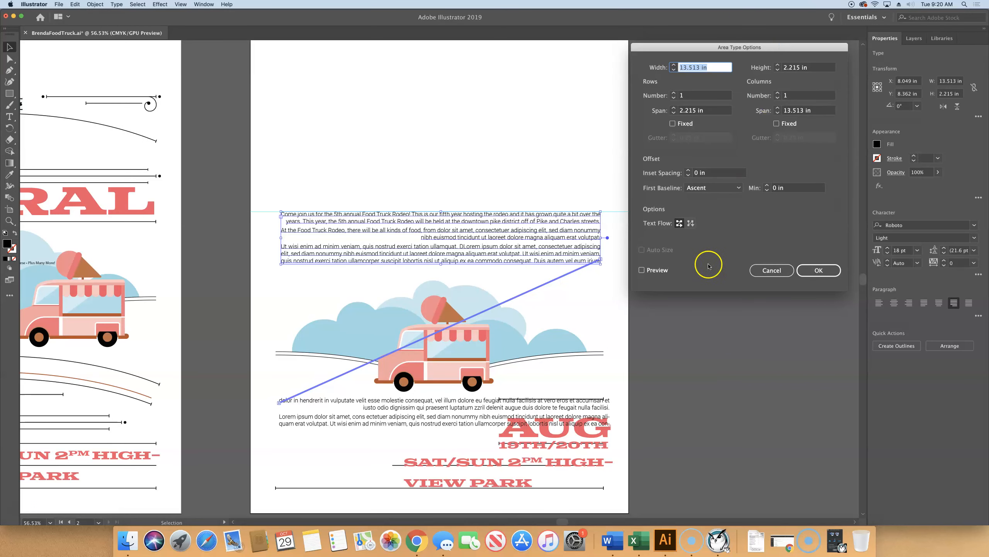
click(641, 270)
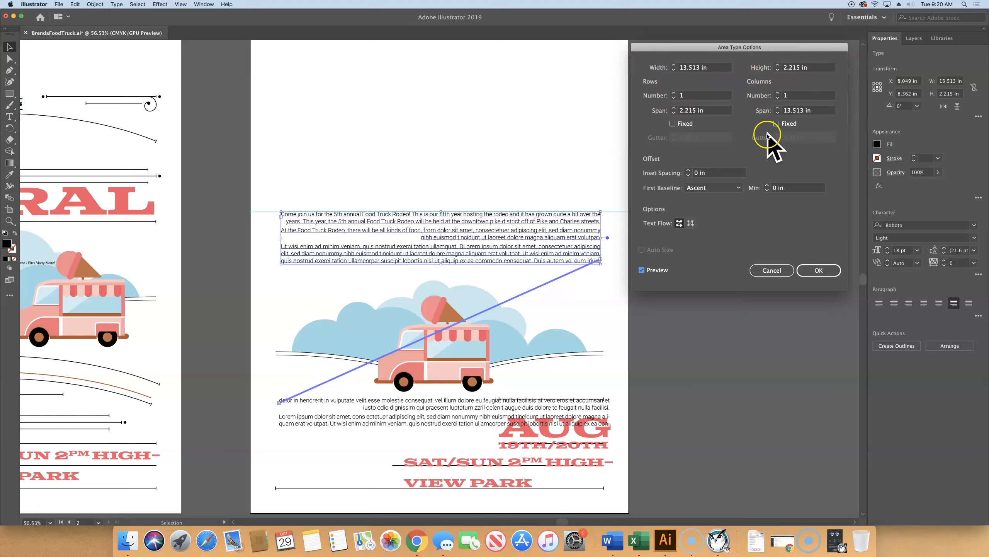
click(778, 95)
click(778, 93)
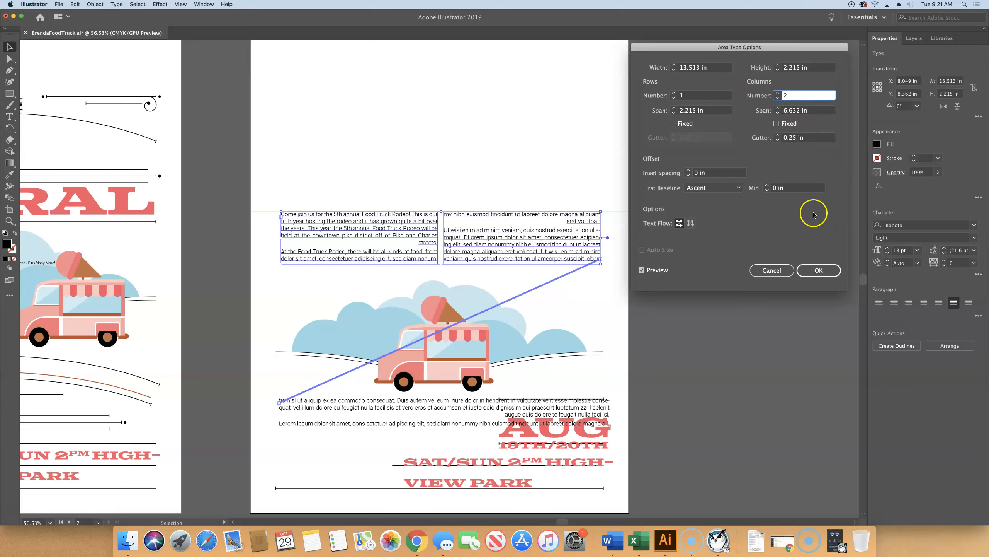
click(824, 270)
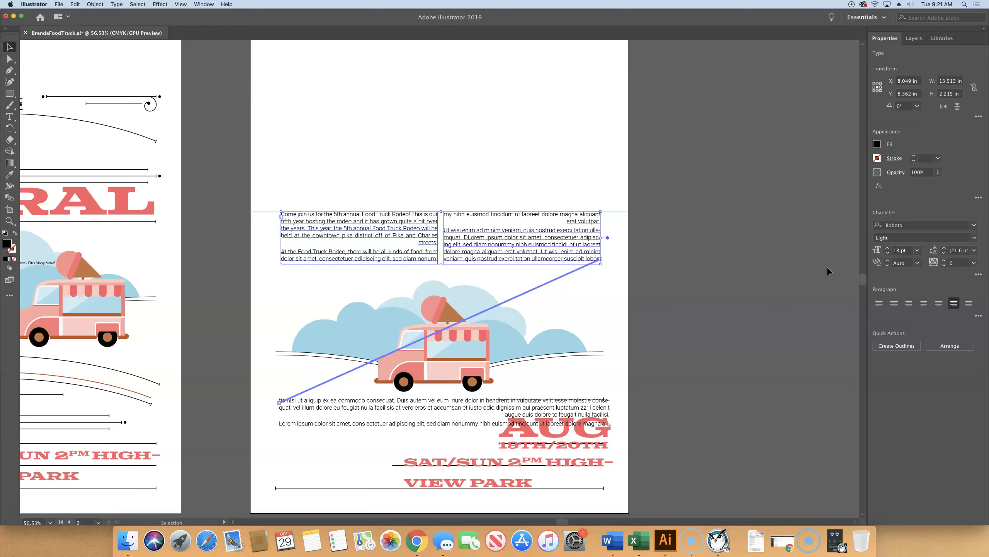
Step: Extend the two-column text frame downward over the clouds and truck to about 5.5 in tall
scroll(827, 267, left, 1)
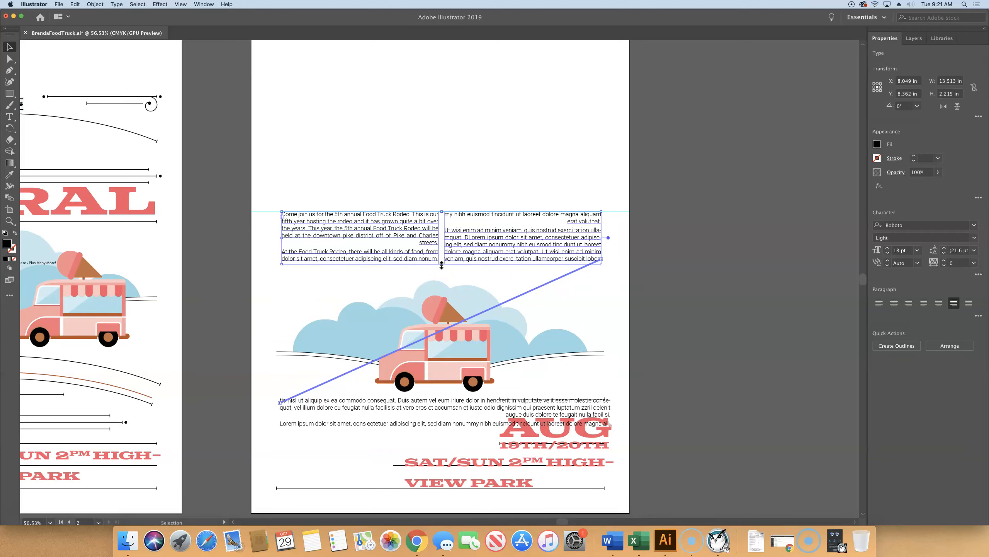
drag(441, 265, 443, 342)
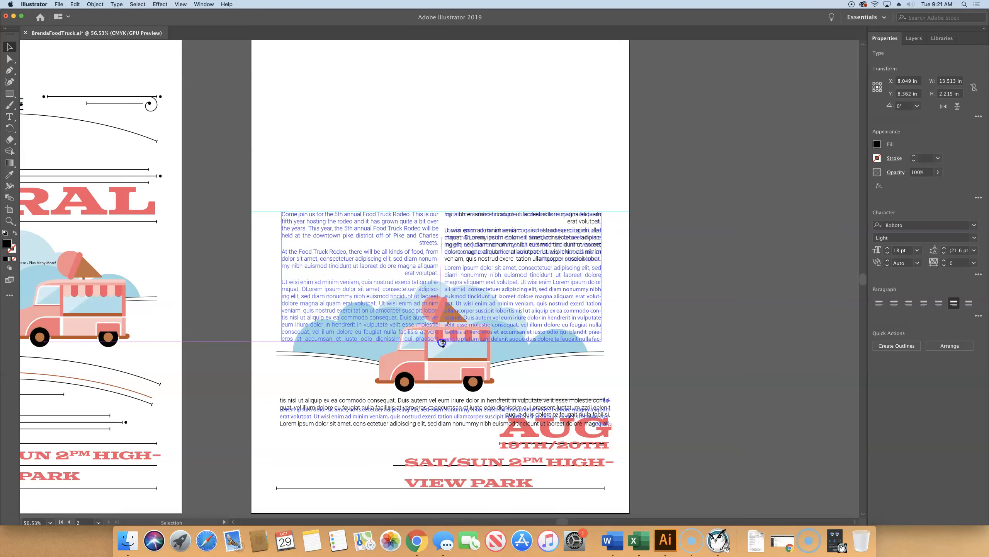
drag(442, 343, 443, 343)
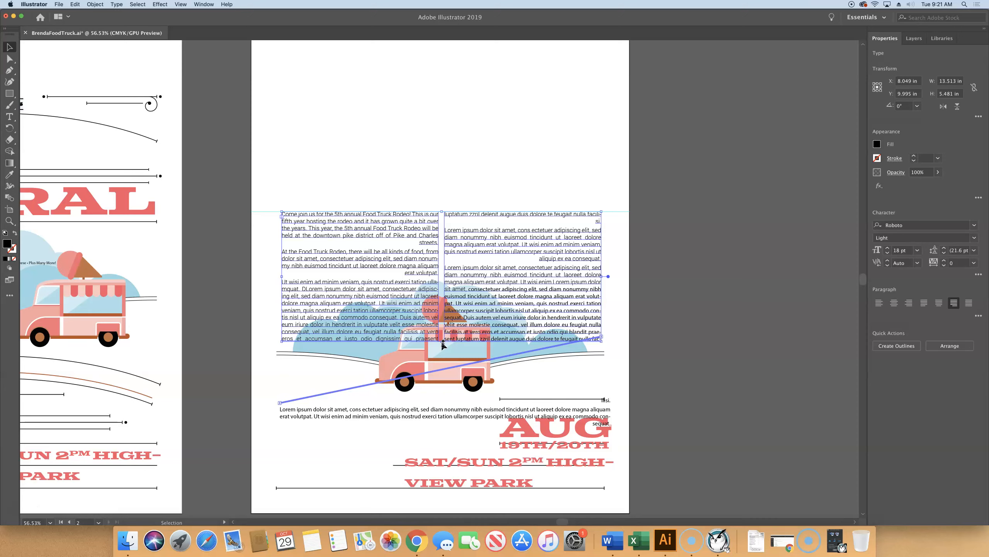
Step: Move the lower threaded text frame left of the AUG text and resize it to about 9.1 in wide and 2.4 in tall
scroll(639, 323, down, 2)
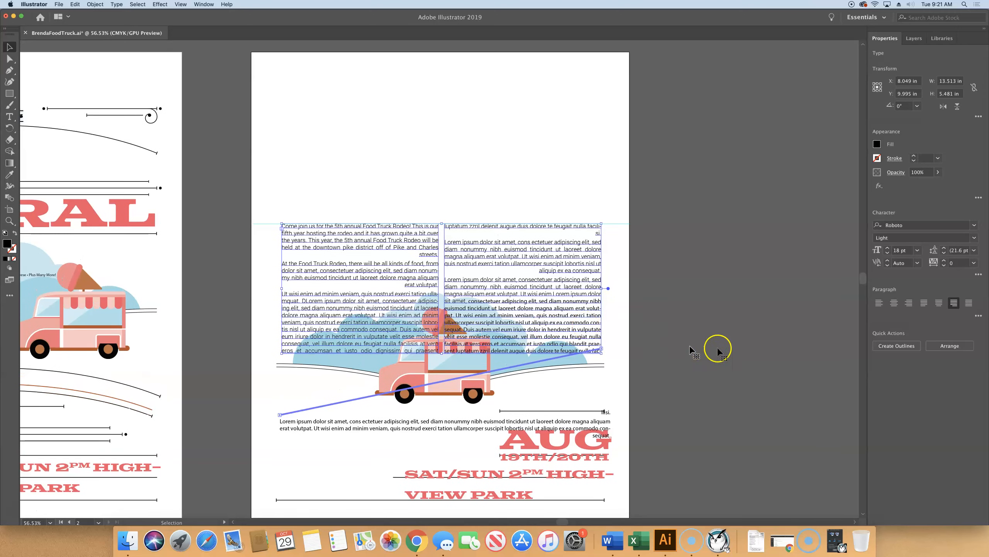
scroll(643, 330, down, 1)
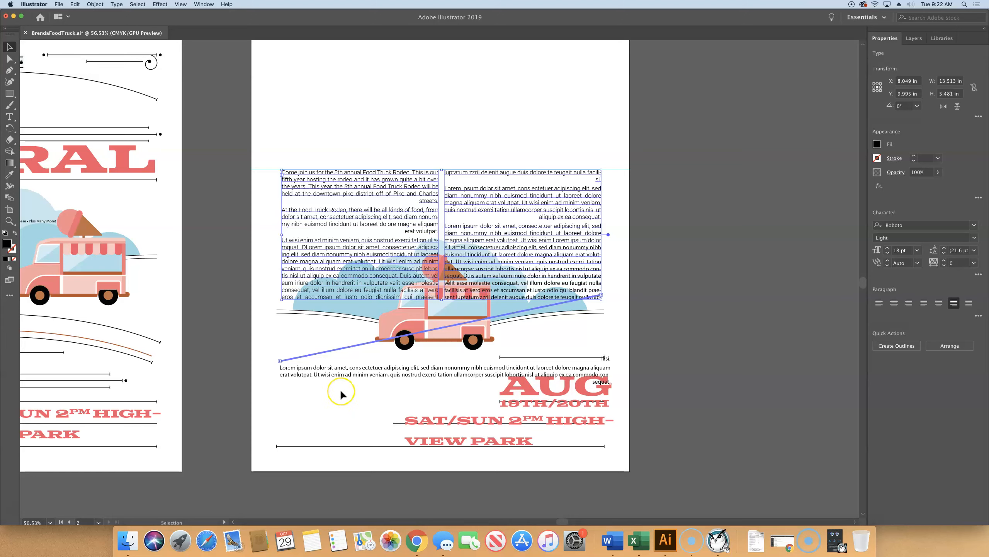
click(349, 375)
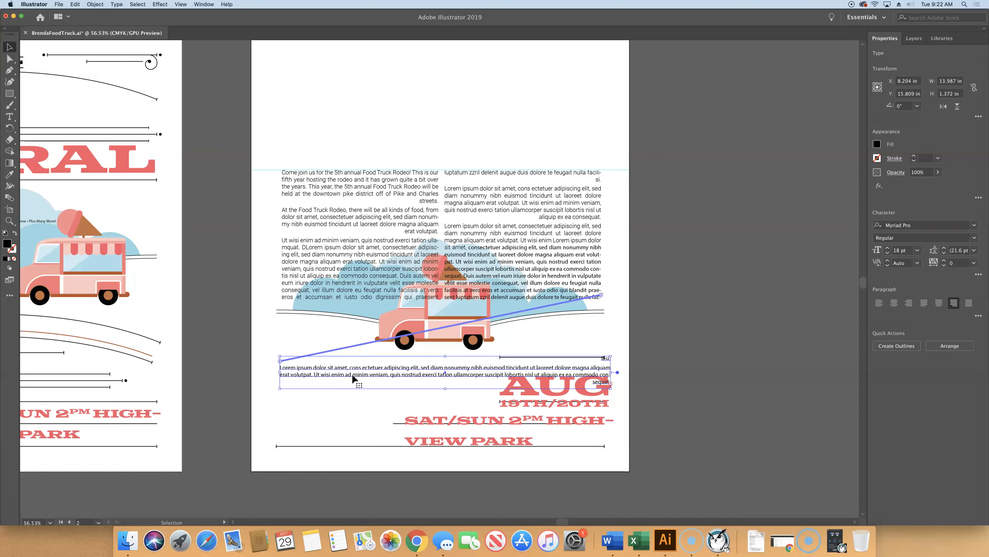
click(353, 376)
click(403, 372)
click(491, 360)
click(482, 377)
drag(482, 377, 364, 396)
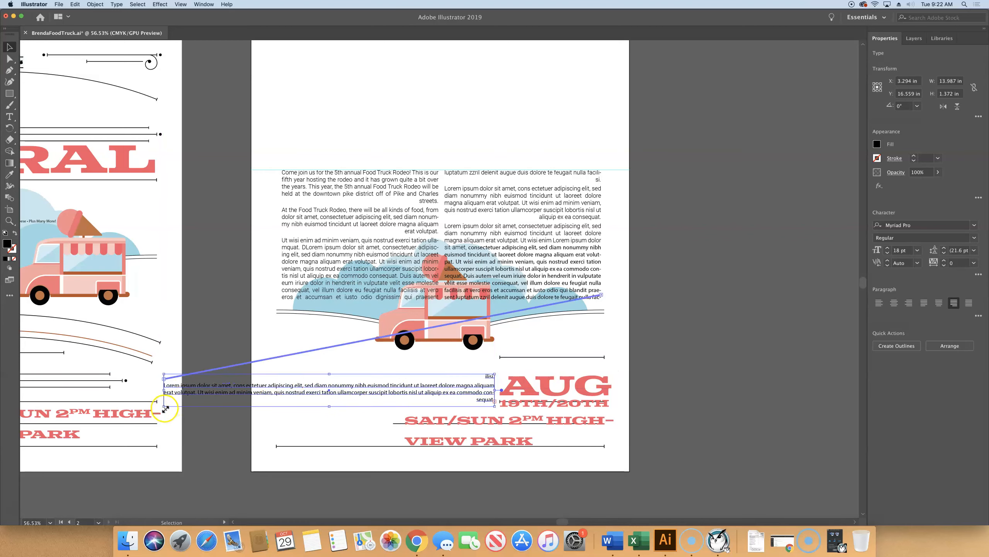
drag(167, 405, 279, 430)
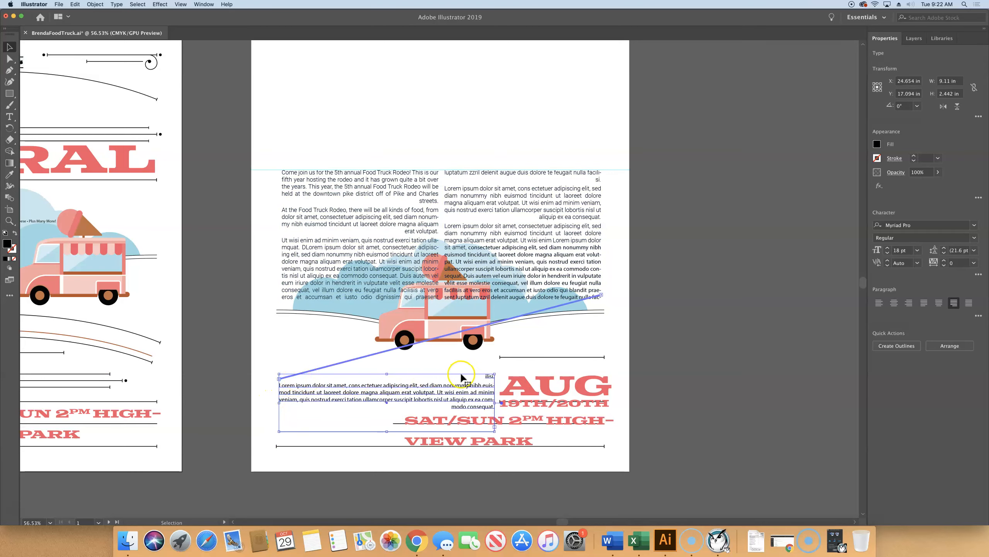
Step: Nudge the lower text frame upward so it sits just below the truck, beside the AUG date
scroll(600, 387, left, 1)
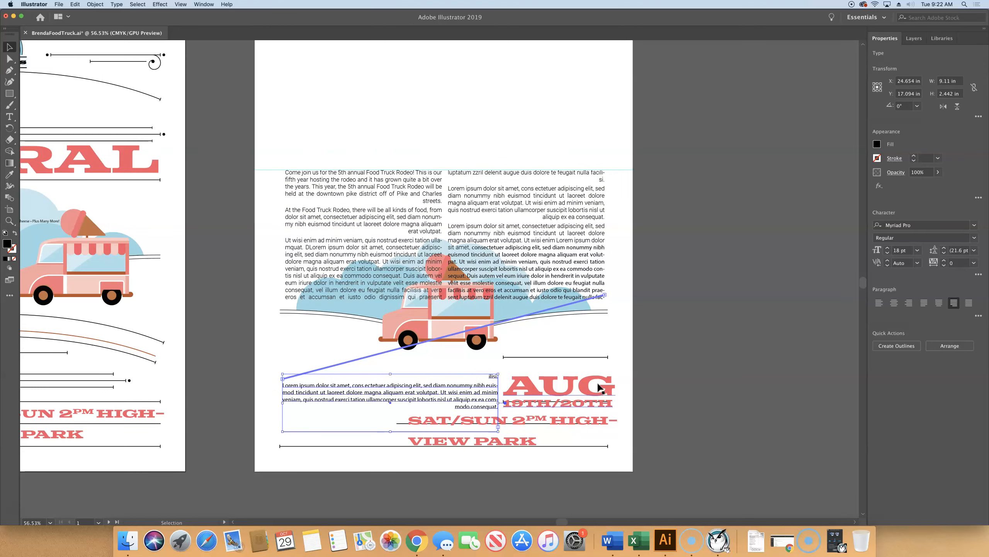
click(578, 385)
drag(390, 388, 391, 383)
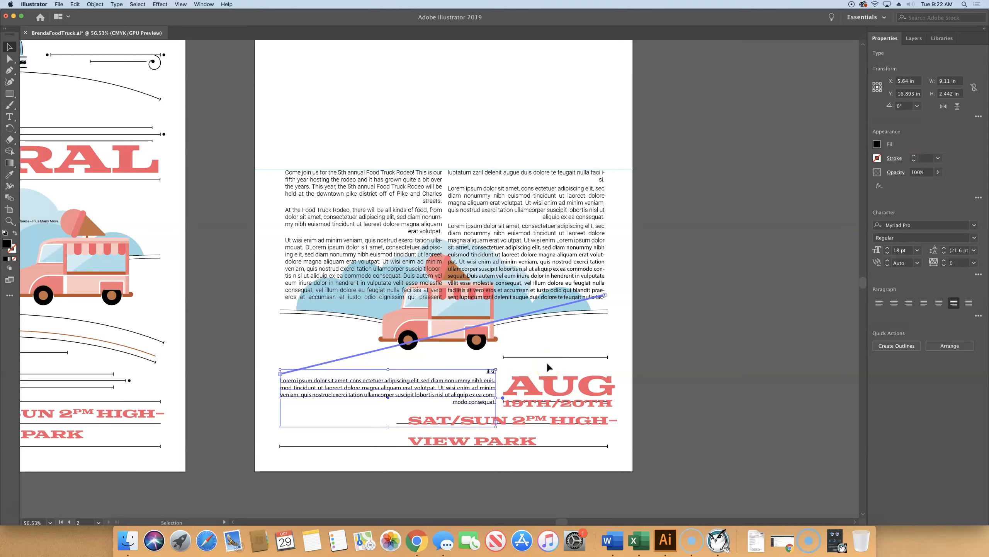
scroll(547, 364, left, 2)
drag(483, 381, 486, 374)
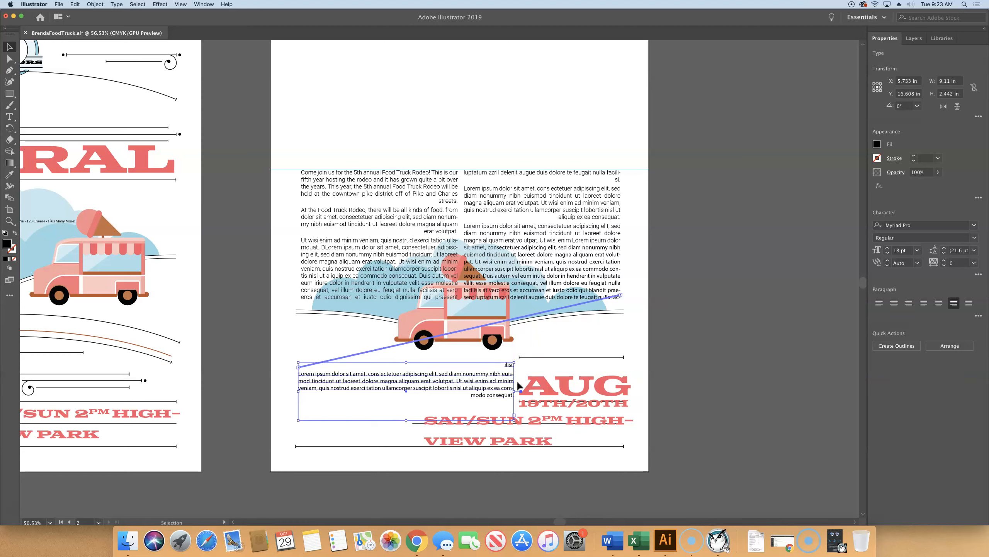
Step: Slant the lower text frame's right edge by moving its bottom-right anchor point about 4.1 in horizontally to the left
key(a)
key(super+equal)
key(super+equal)
key(super+equal)
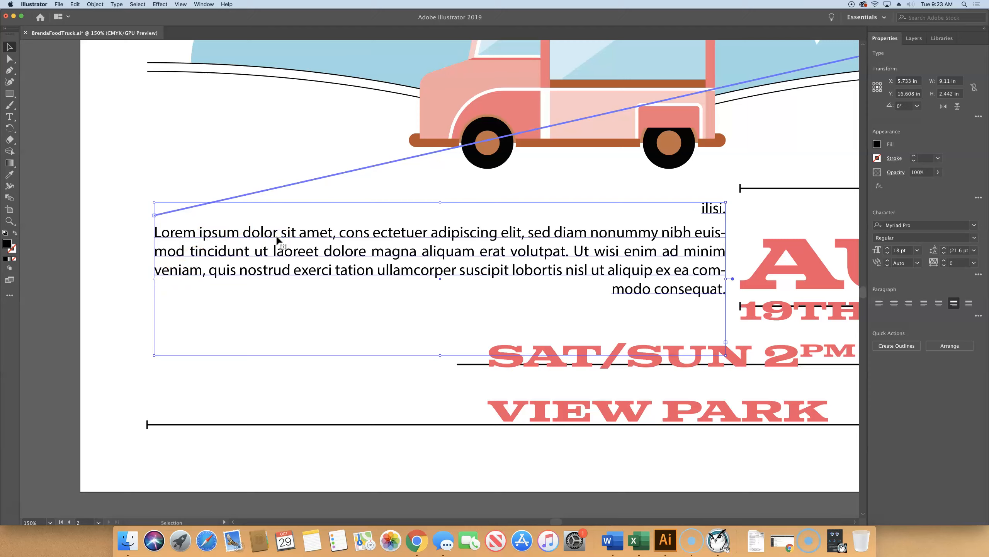
click(8, 47)
click(10, 59)
click(10, 60)
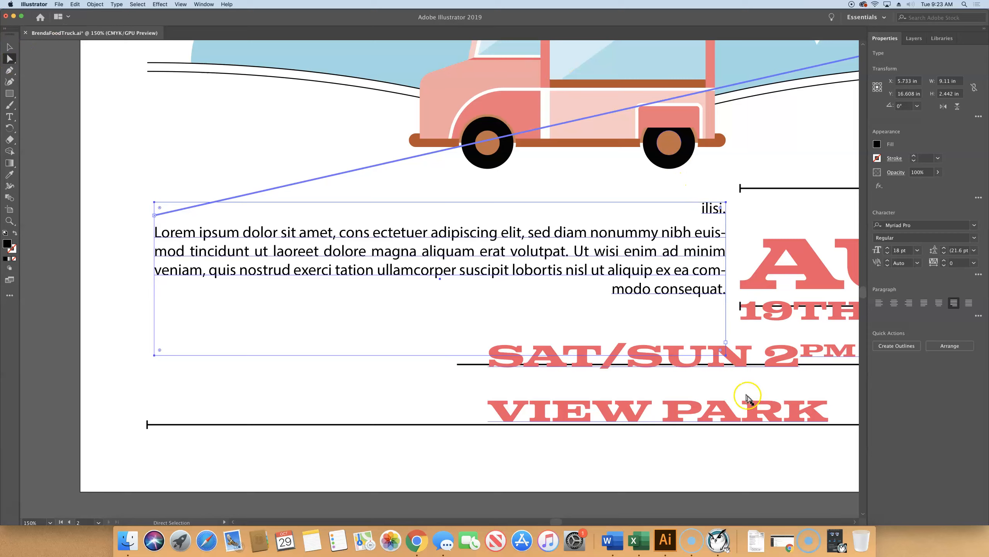
click(729, 360)
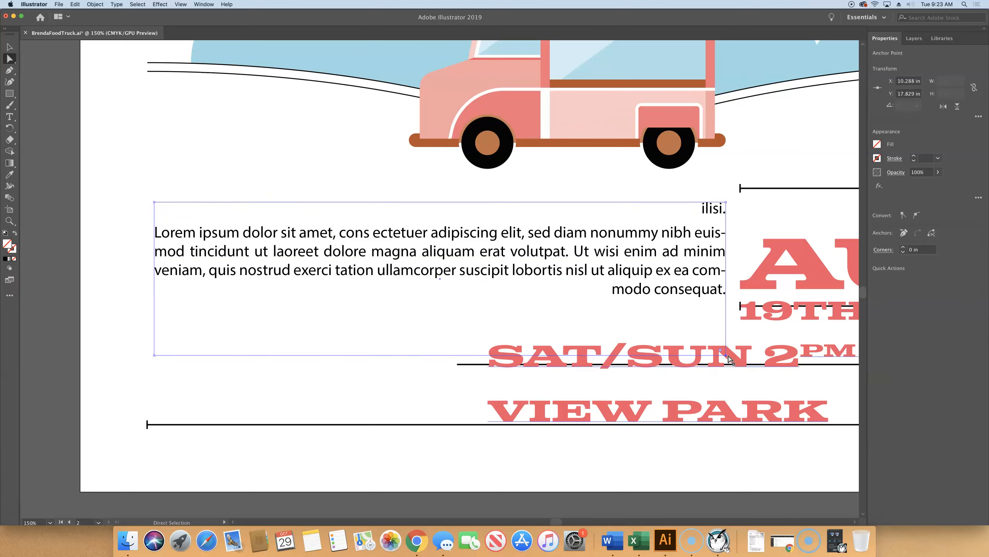
drag(726, 357, 471, 335)
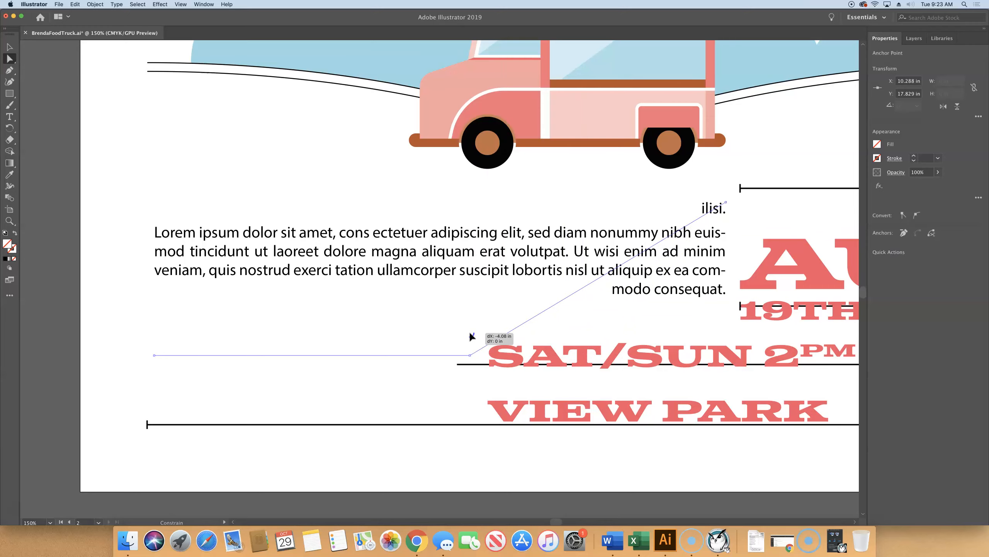
drag(472, 335, 472, 335)
click(523, 328)
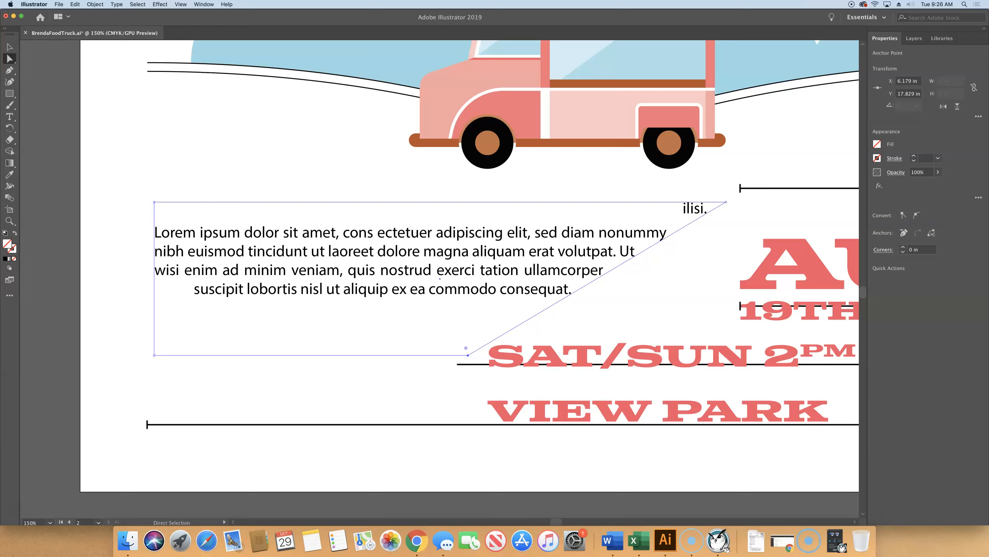
Step: Place the text cursor in the two-column body text and display the paragraph styles in the empty area above it
key(super+alt+0)
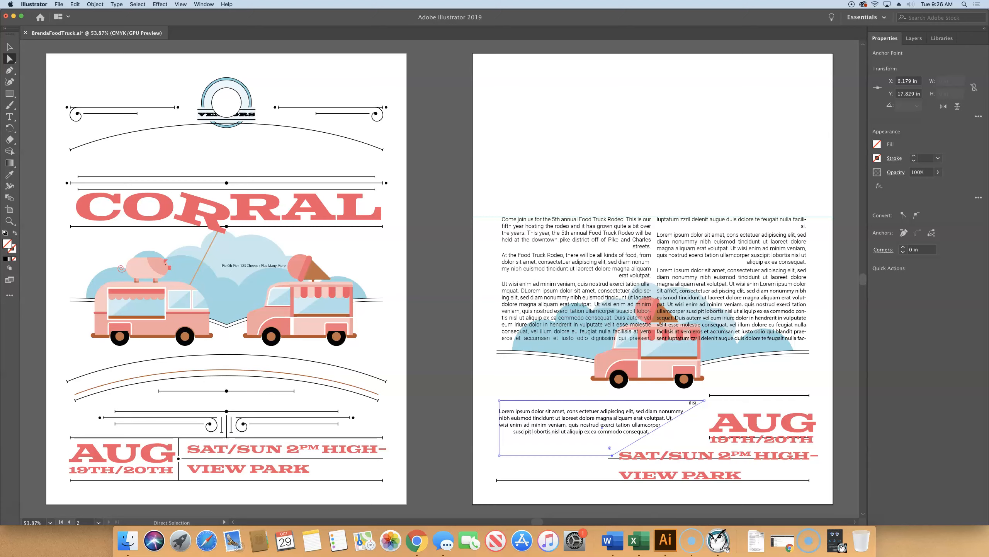
click(12, 119)
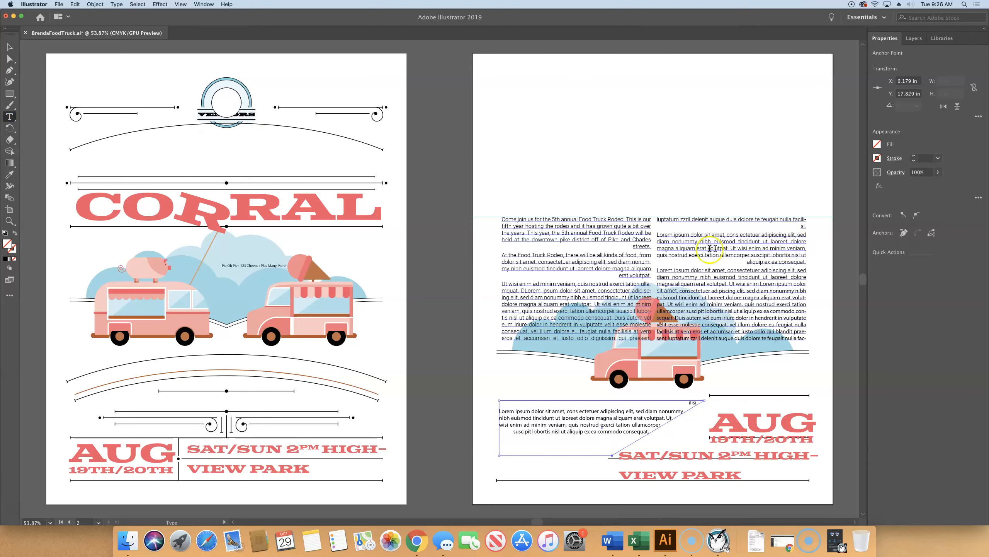
click(597, 229)
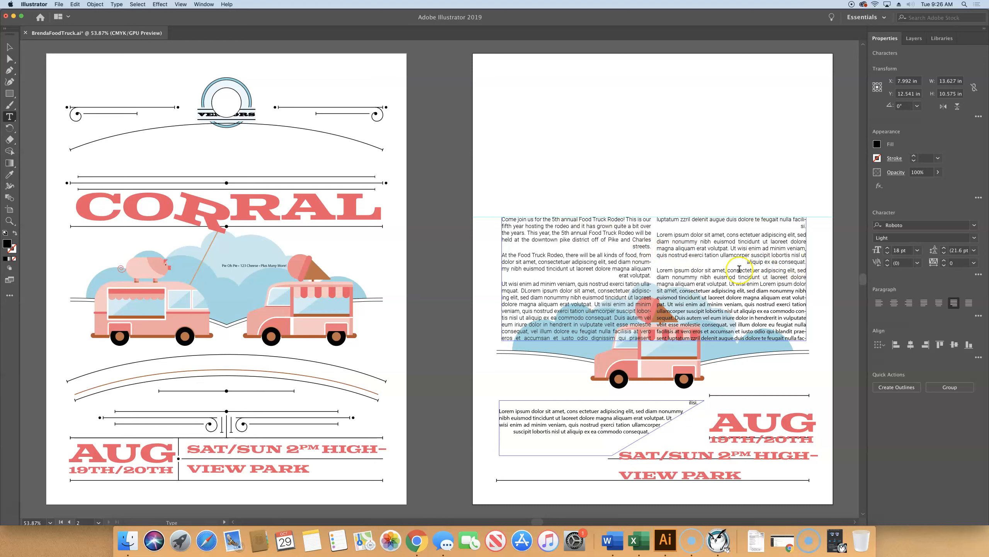
click(602, 237)
click(208, 4)
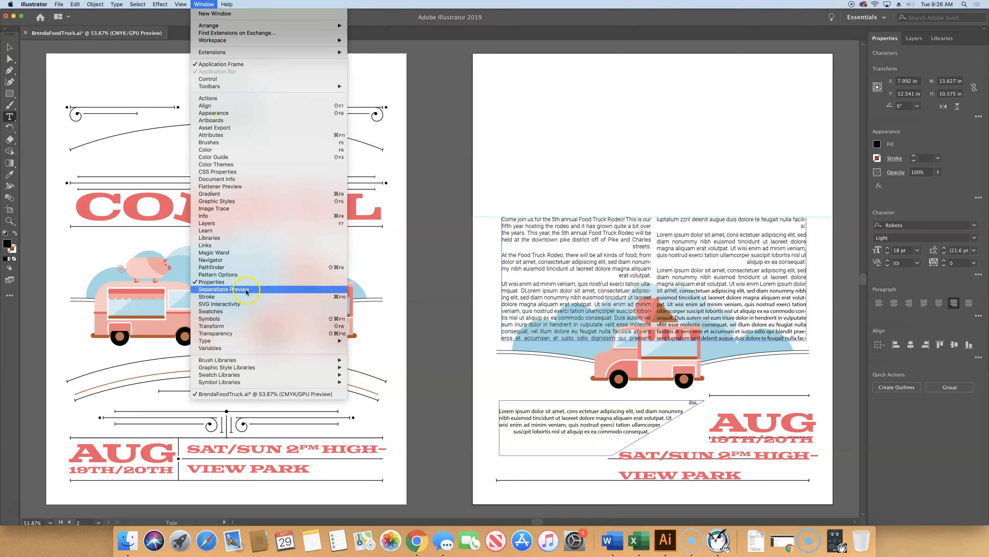
mouse_move(340, 342)
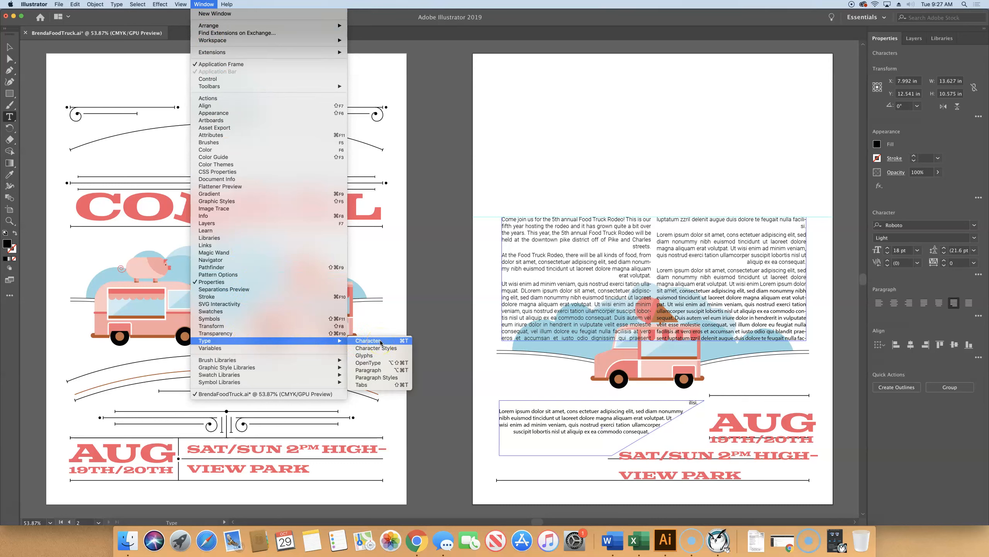
click(377, 378)
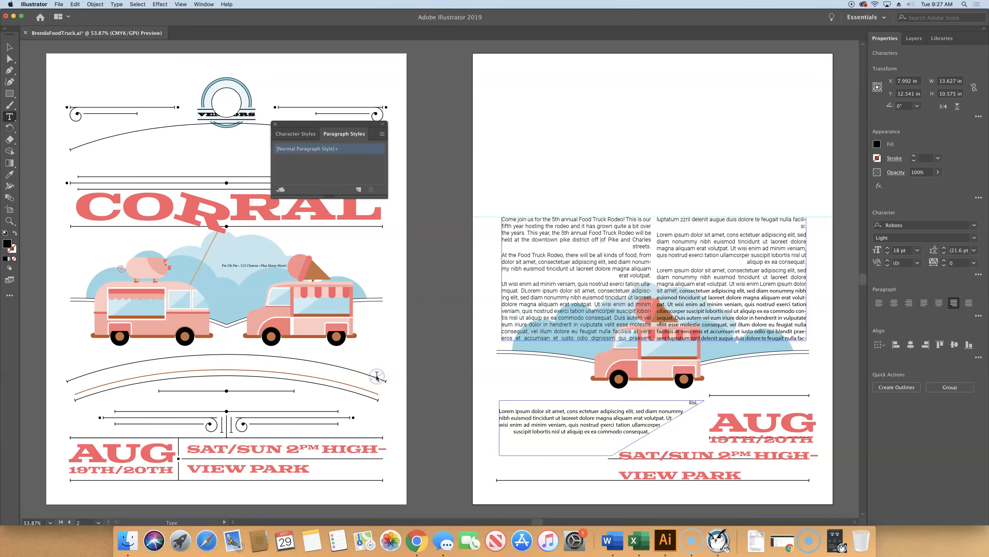
drag(290, 124, 578, 71)
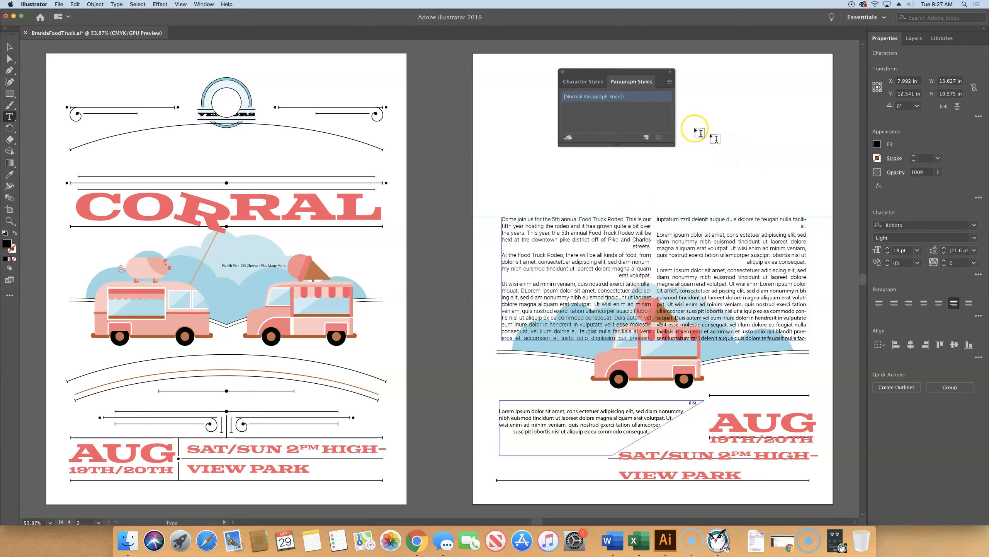
Step: Create a paragraph style from the body text's formatting, name it body and apply it to the current paragraph without overrides
click(645, 138)
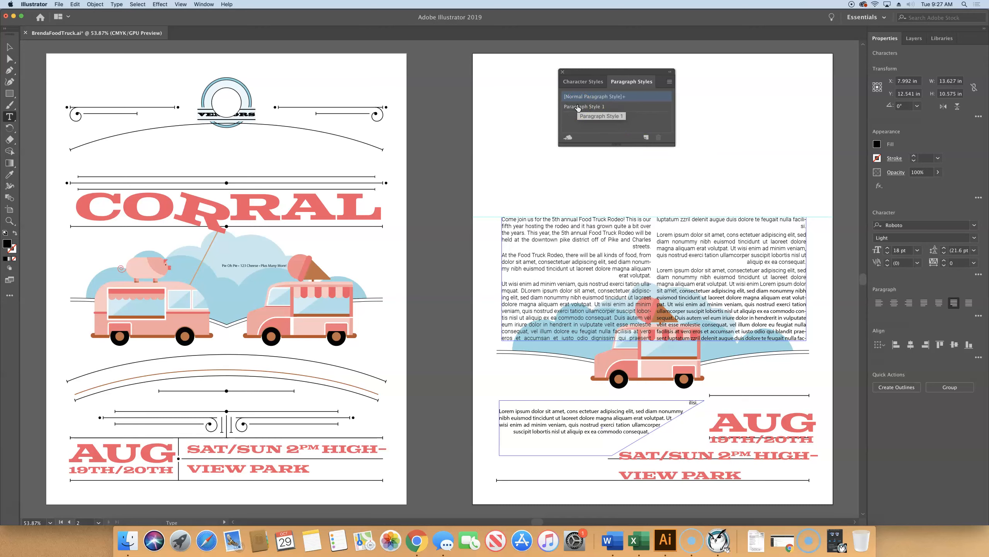
click(578, 107)
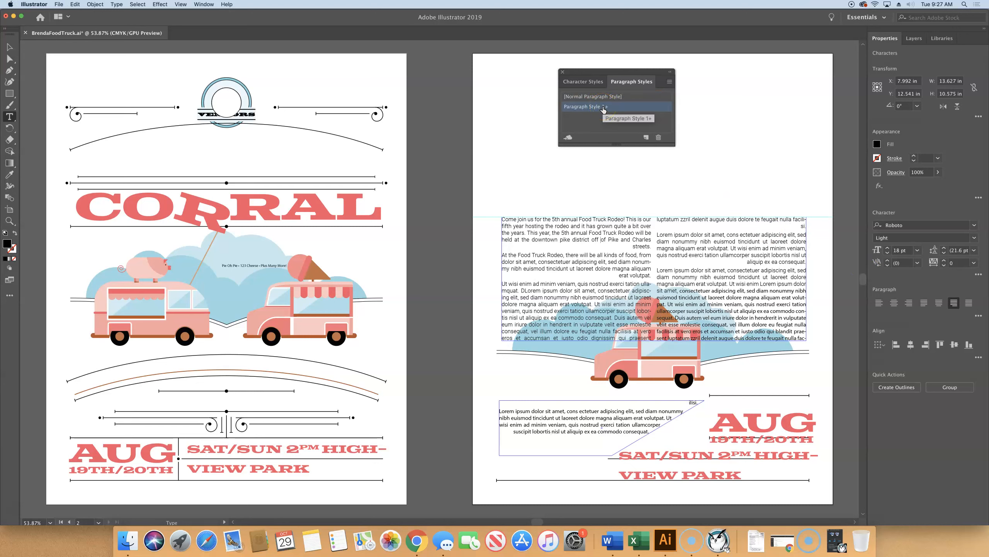
double_click(603, 108)
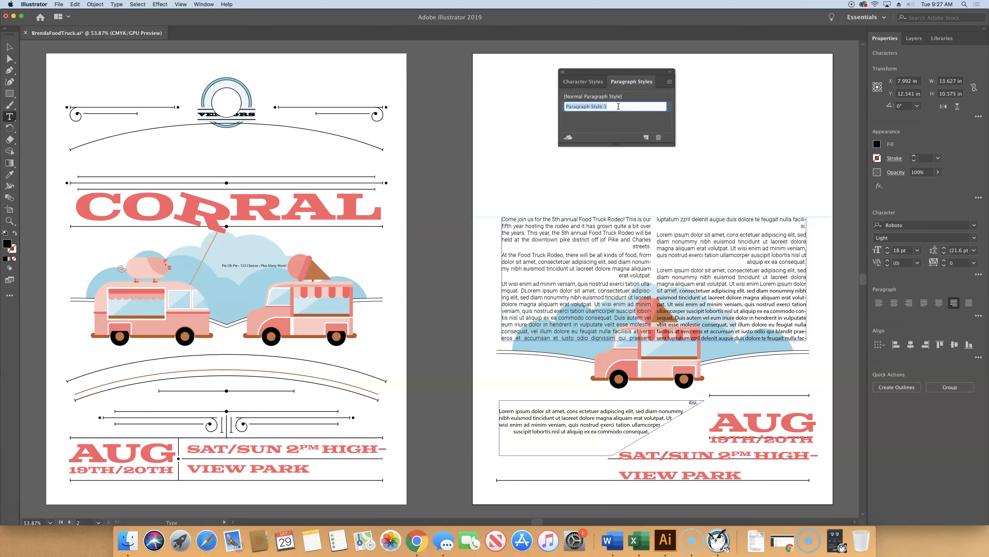
text(BHody)
key(BackSpace)
key(BackSpace)
key(BackSpace)
text(ody)
key(Return)
click(624, 105)
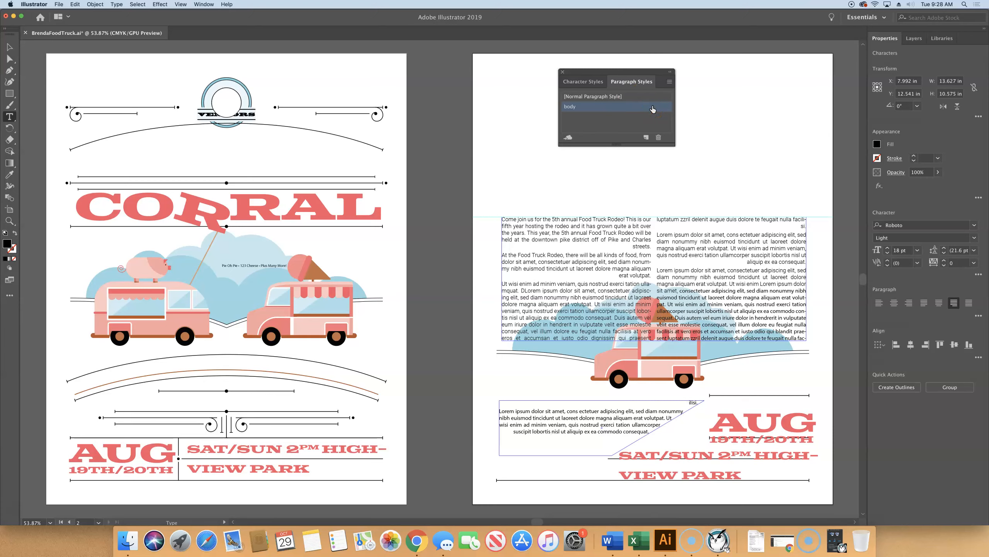
Step: Apply the body paragraph style to all of the threaded text in the two-column frame and the slanted lower frame
click(569, 108)
click(572, 107)
click(574, 107)
click(577, 107)
key(super+a)
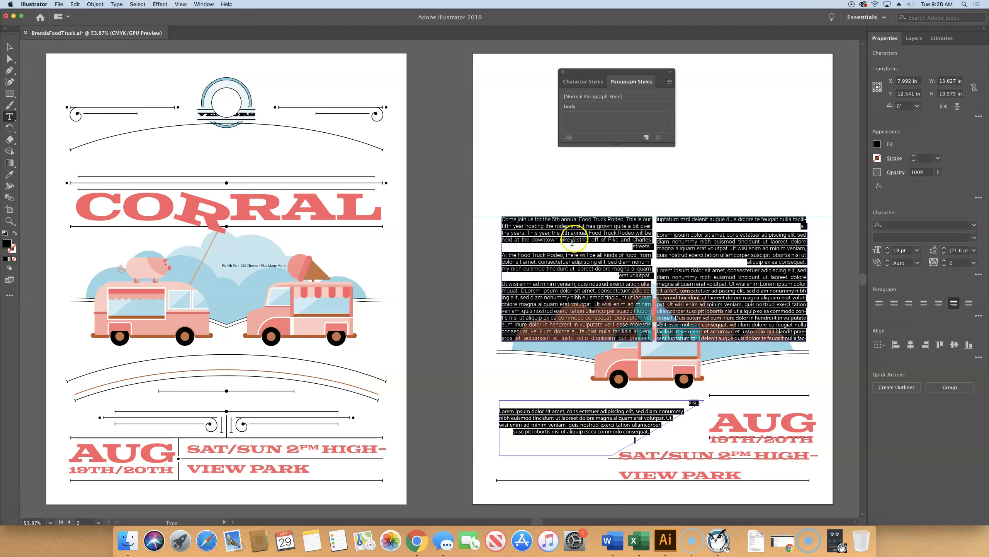
click(572, 108)
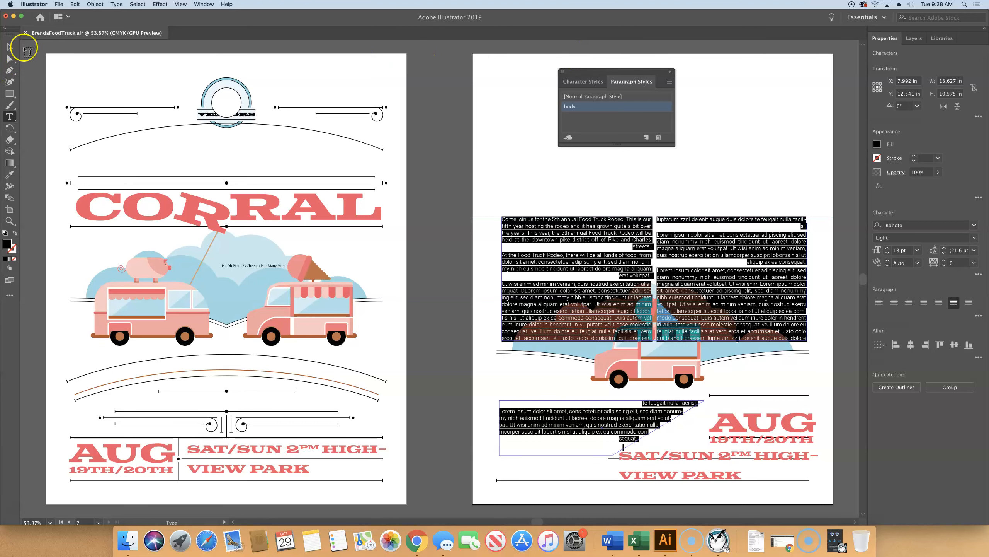
Step: Apply the body paragraph style to the "Pie Oh Pie • 123 Cheese • Plus Many More!" line on the first artboard
click(9, 47)
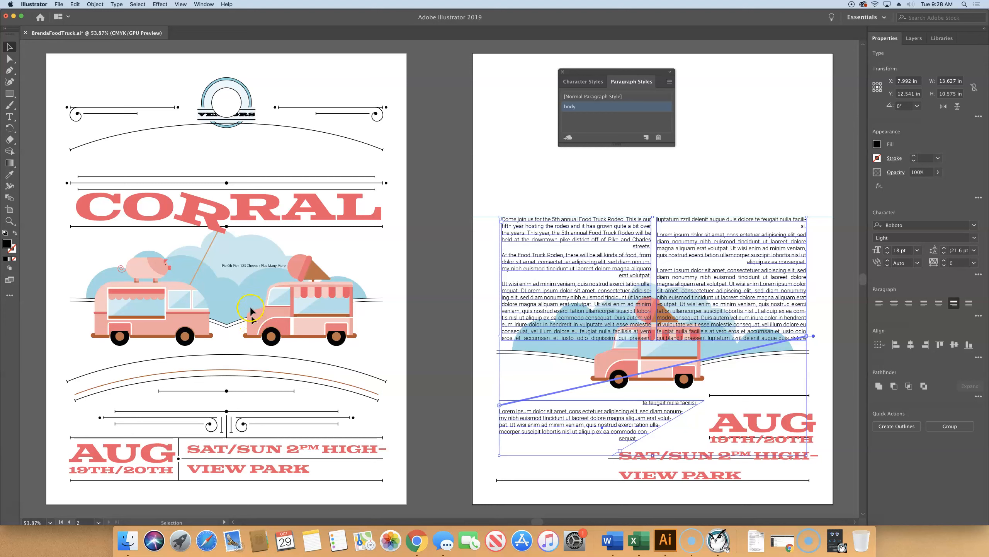
click(252, 267)
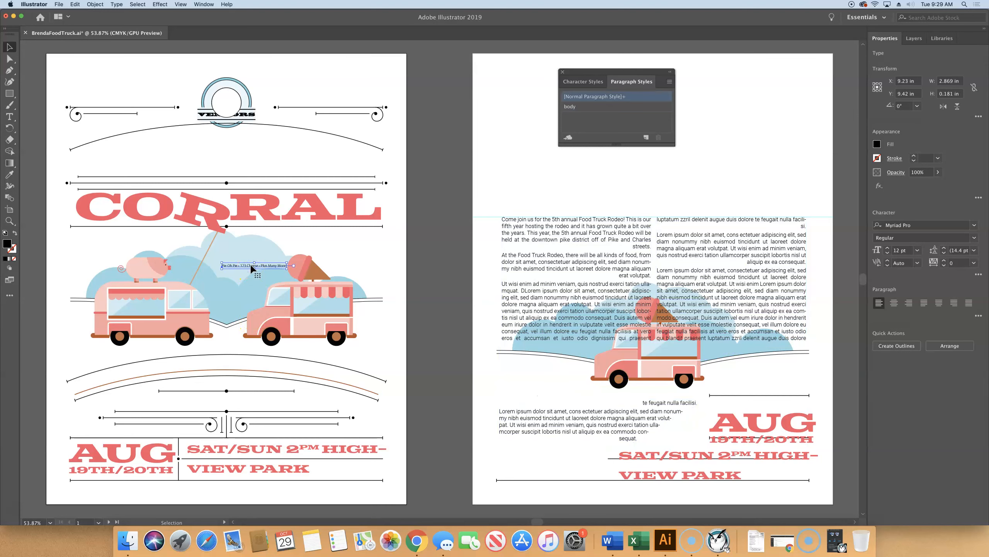
key(super+equal)
key(super+equal)
key(super+equal)
key(super+equal)
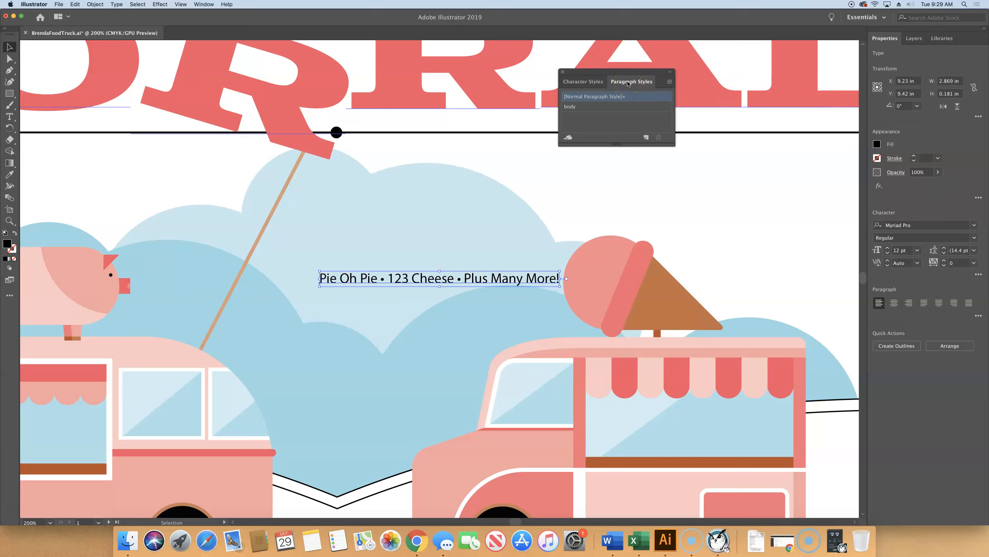
click(570, 106)
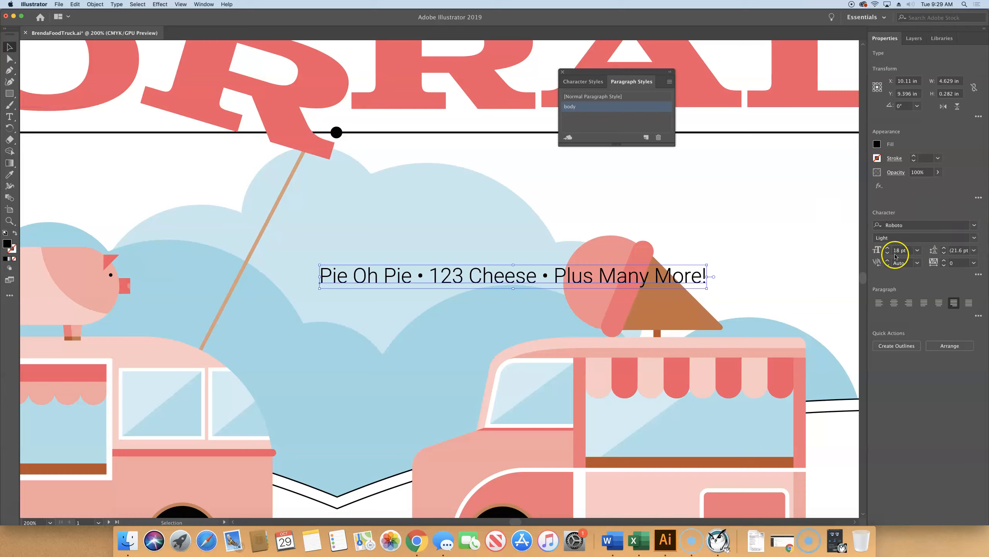
Step: Set the "Pie Oh Pie" vendor line to 24 pt with the coral red fill swatch
click(916, 252)
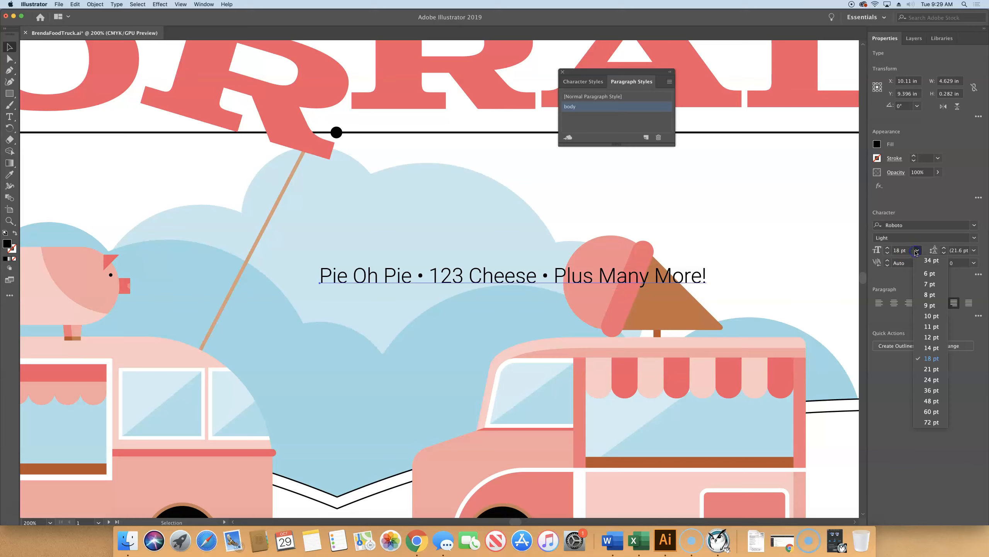
click(932, 378)
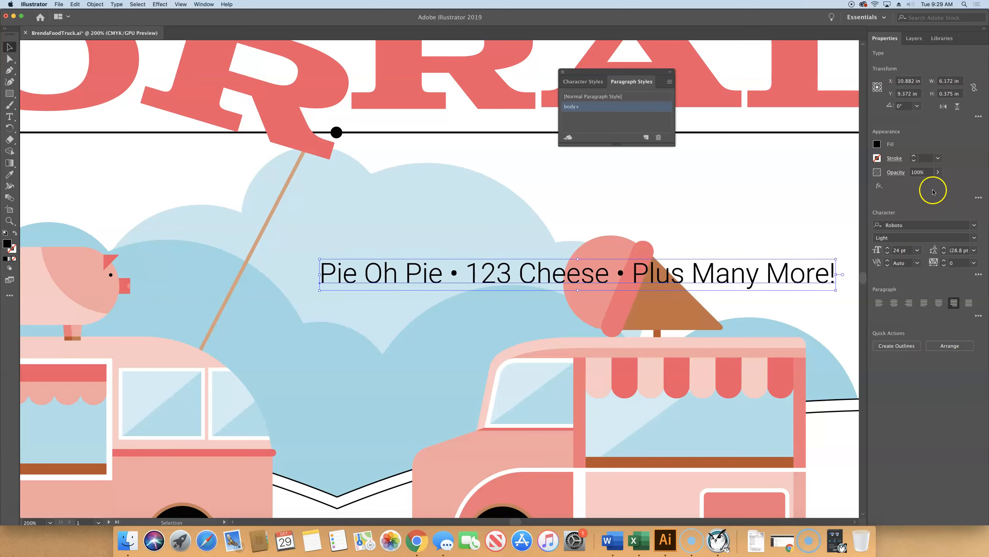
click(877, 145)
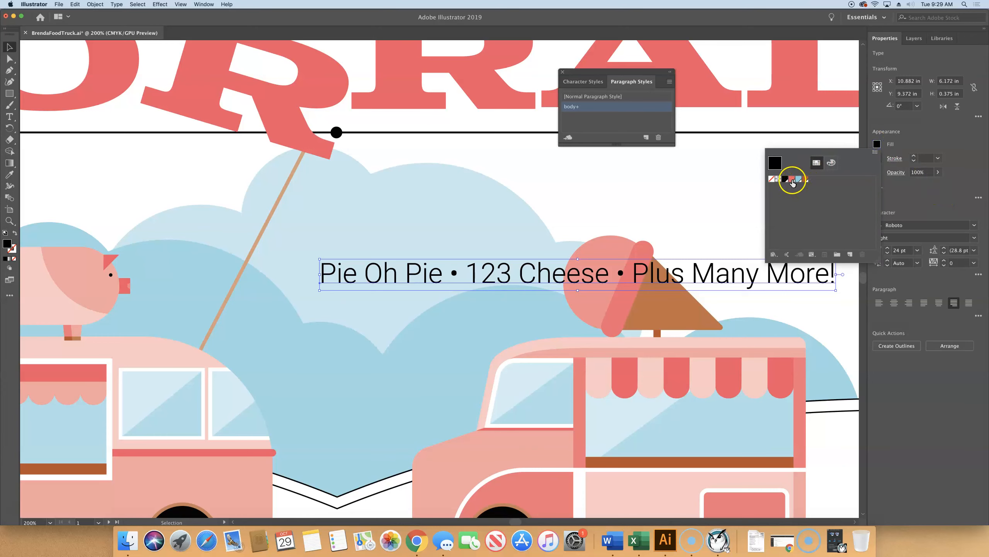
click(792, 179)
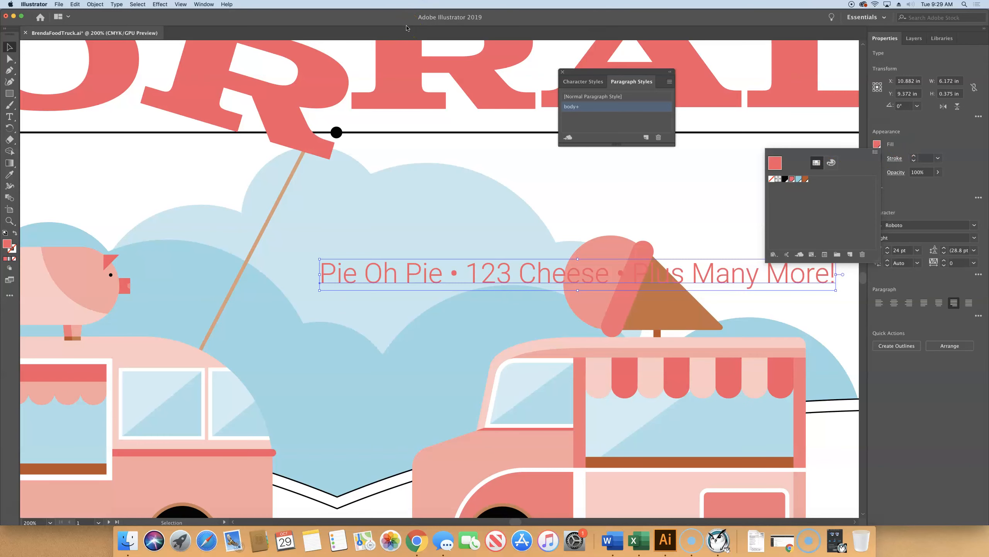
key(Escape)
Step: Move the vendor line down between the short ornamental rules below the curved lines, above the AUG date block
key(super+0)
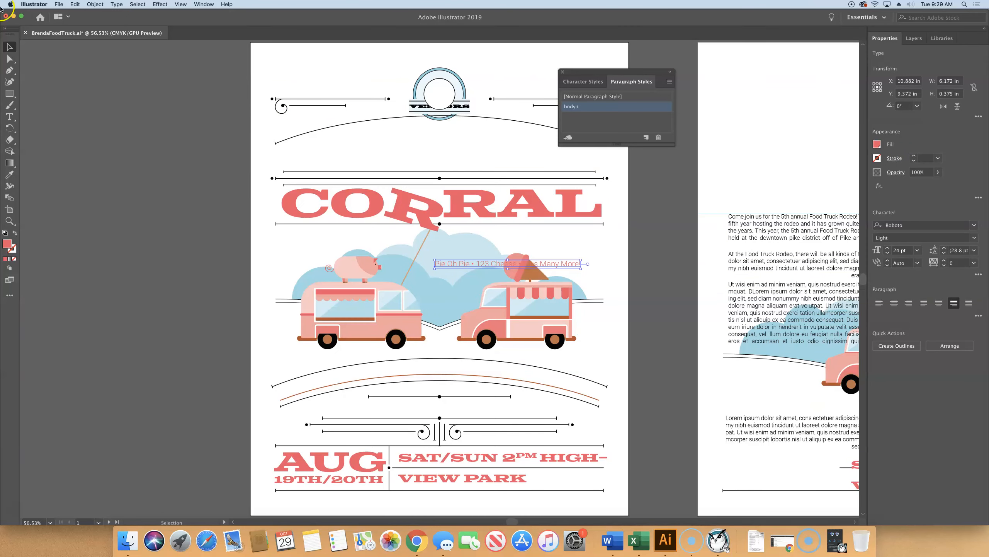
drag(477, 268, 409, 407)
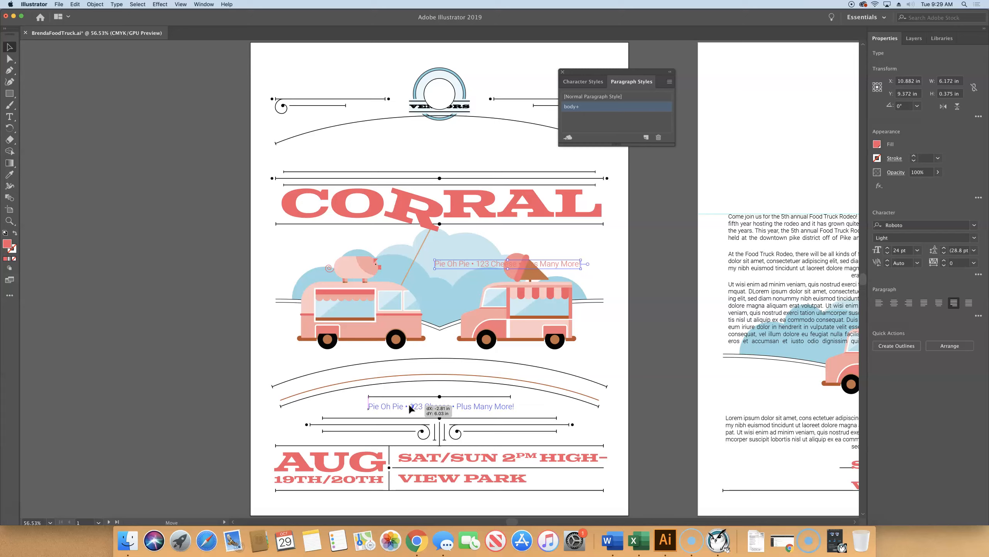
drag(409, 407, 409, 408)
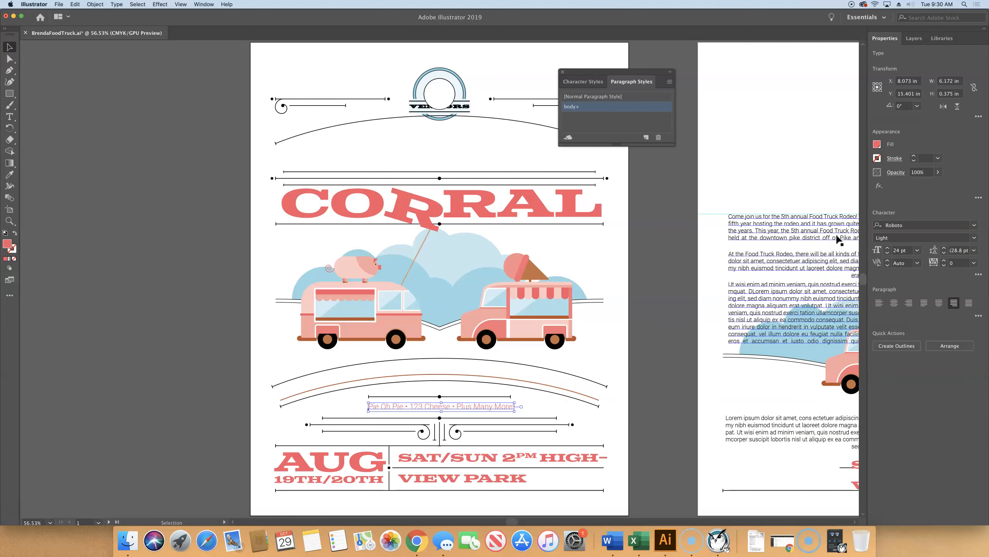
Step: Clear the vendor line's overrides back to the plain body style, and reapply the 24 pt size and coral red fill
click(592, 97)
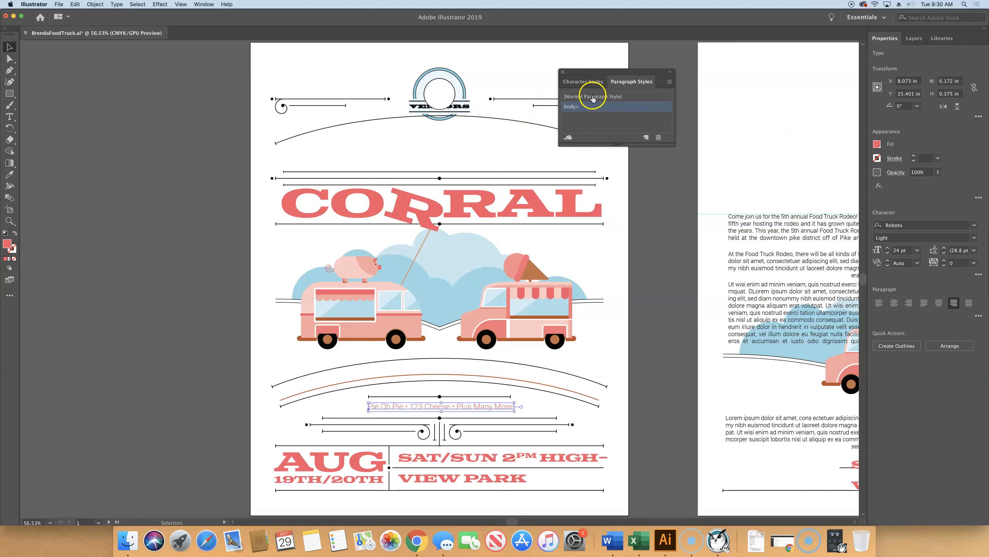
alt+click(574, 108)
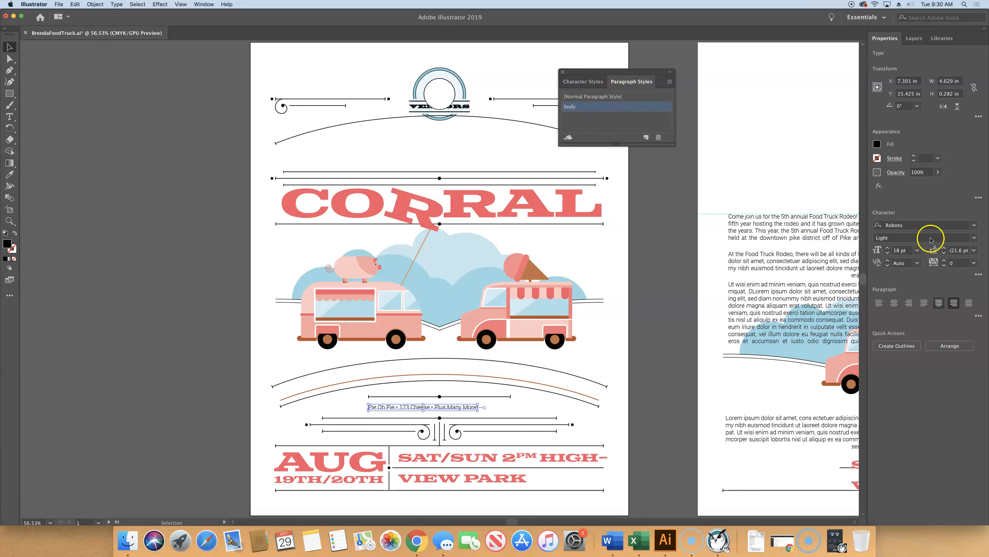
click(917, 250)
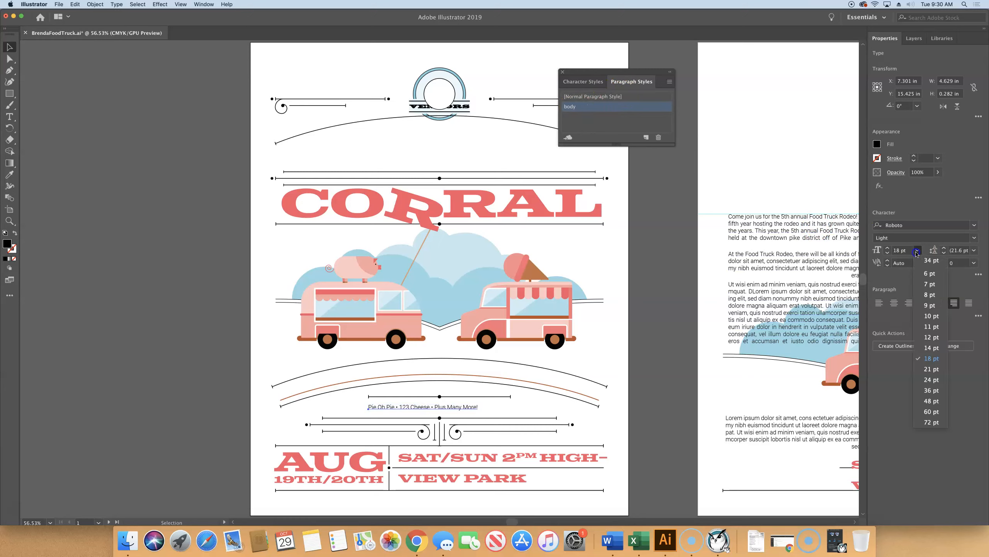
click(933, 380)
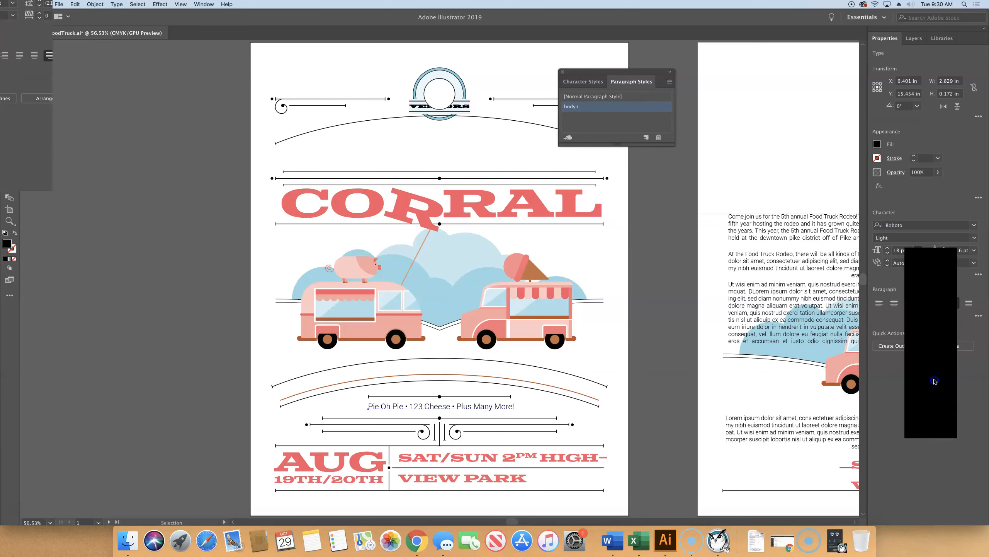
click(877, 144)
click(791, 179)
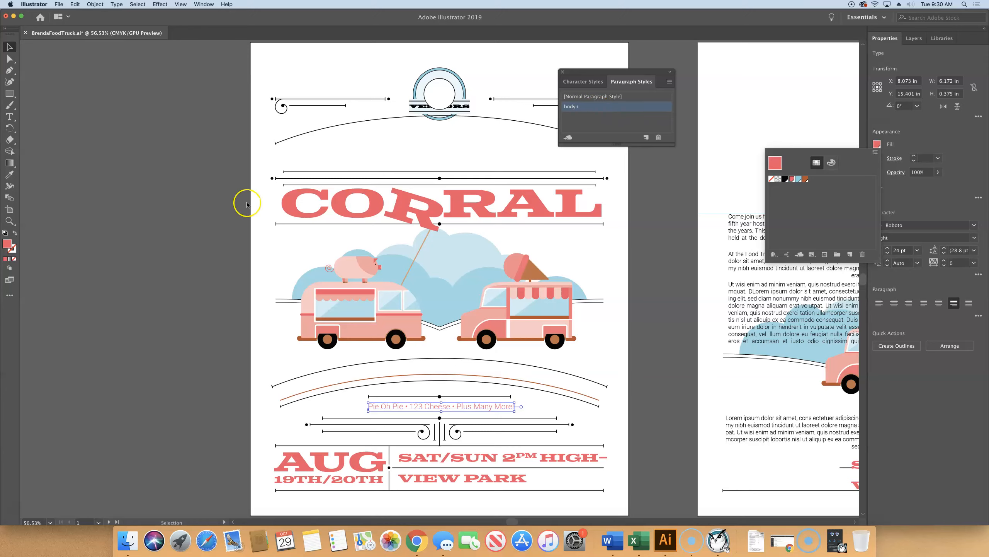
click(291, 158)
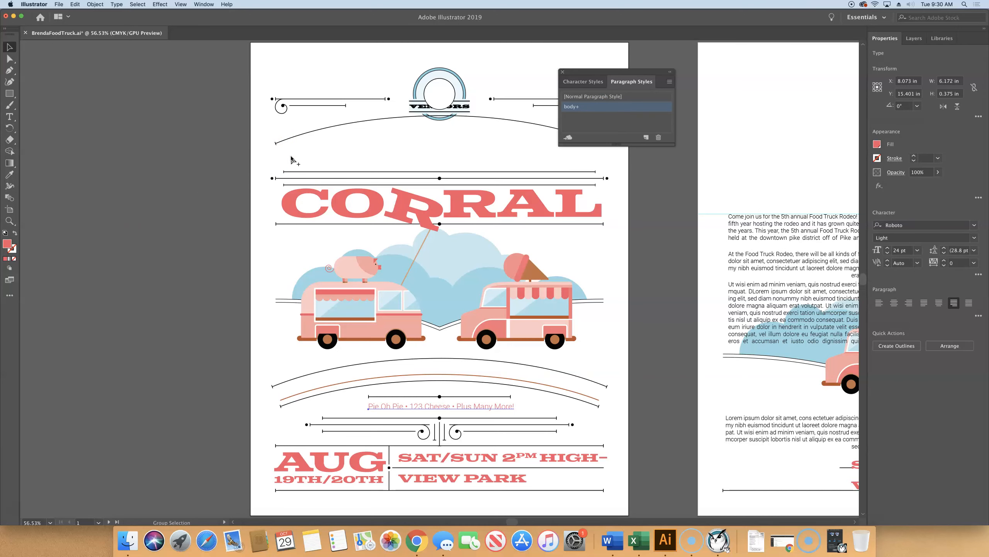
Step: Change the body paragraph style's alignment to Left, previewing it on the threaded text of the second artboard
key(super+alt+0)
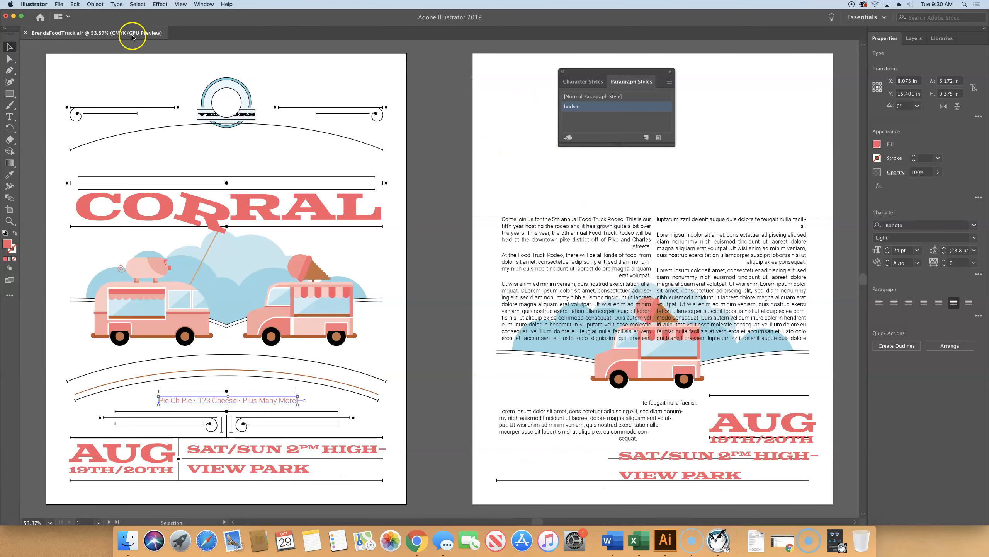
click(603, 240)
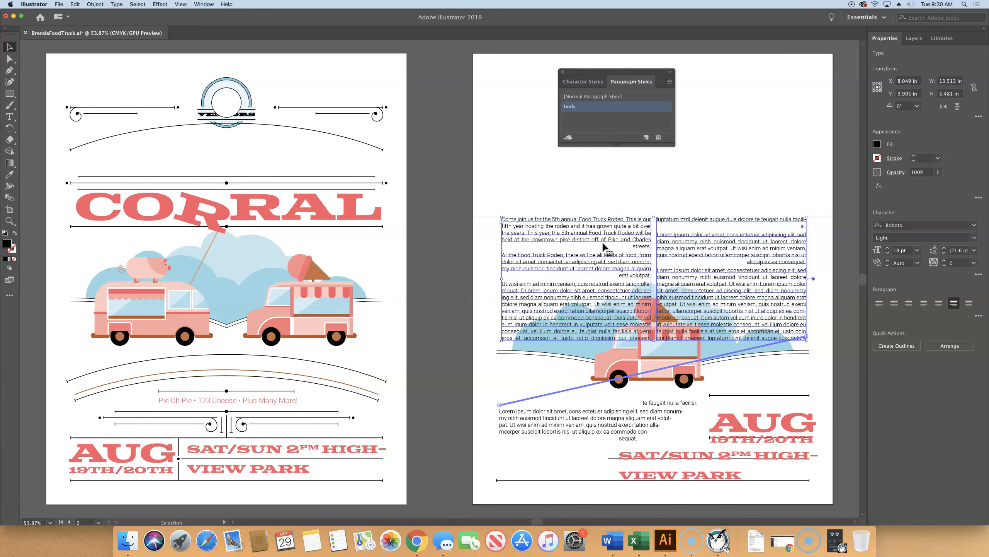
scroll(603, 246, up, 1)
click(622, 113)
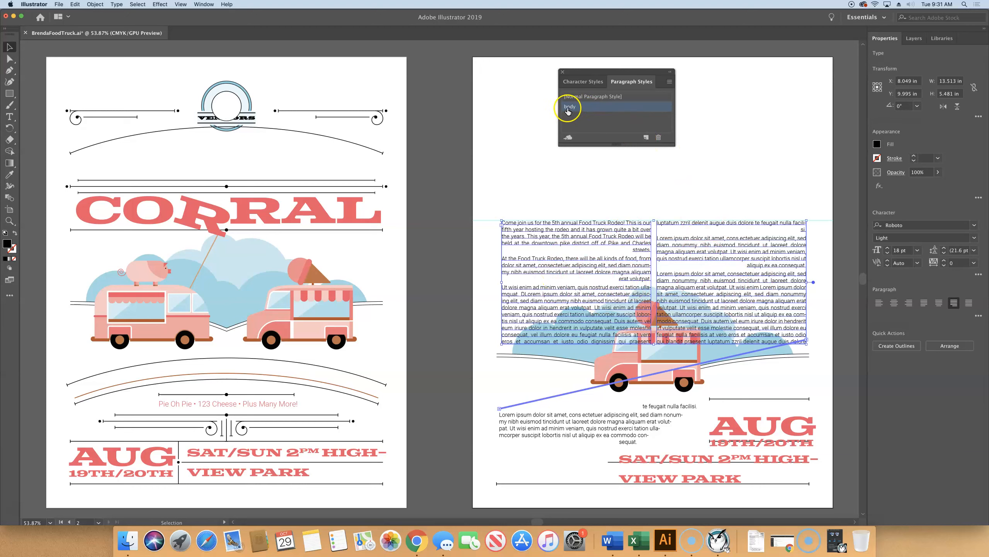
click(635, 107)
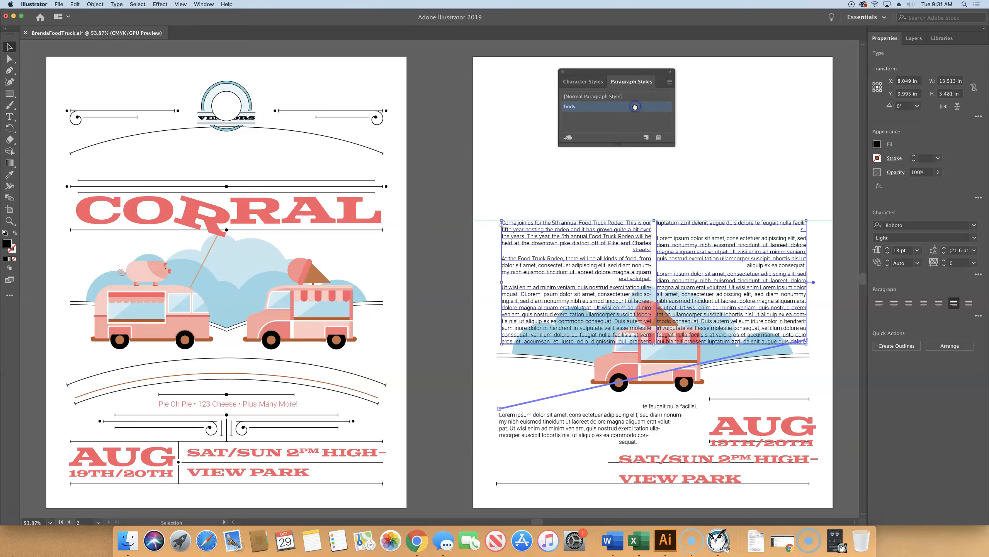
double_click(635, 107)
drag(484, 158, 347, 50)
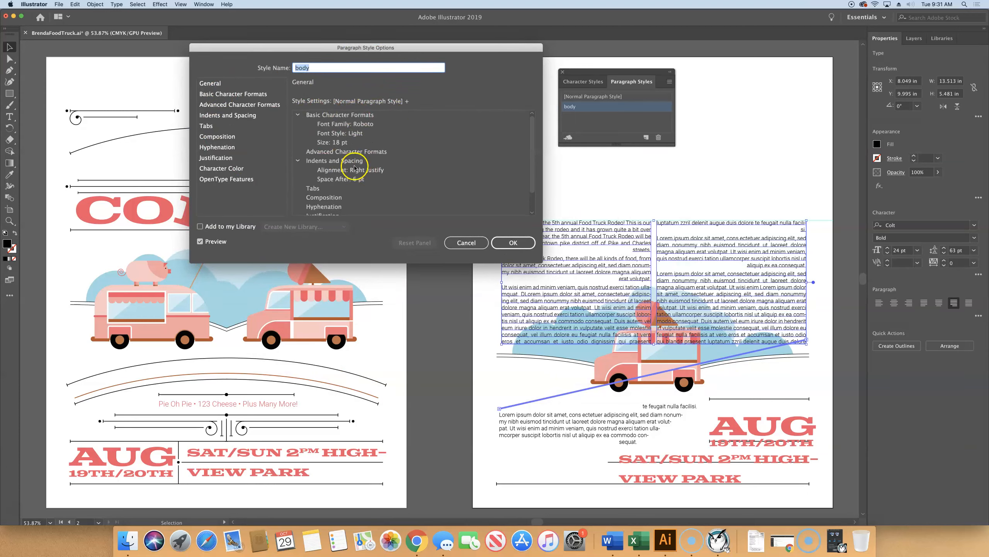
click(228, 116)
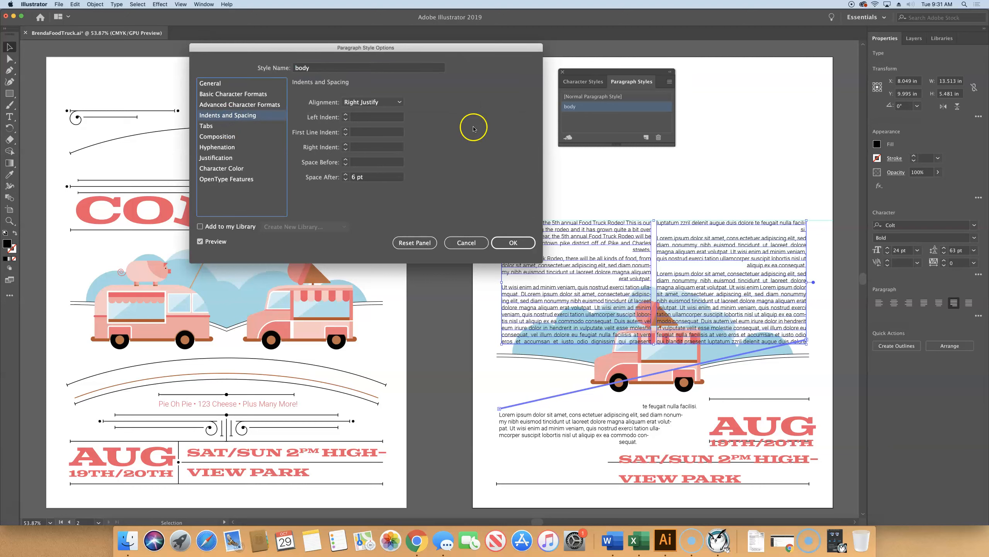
click(387, 103)
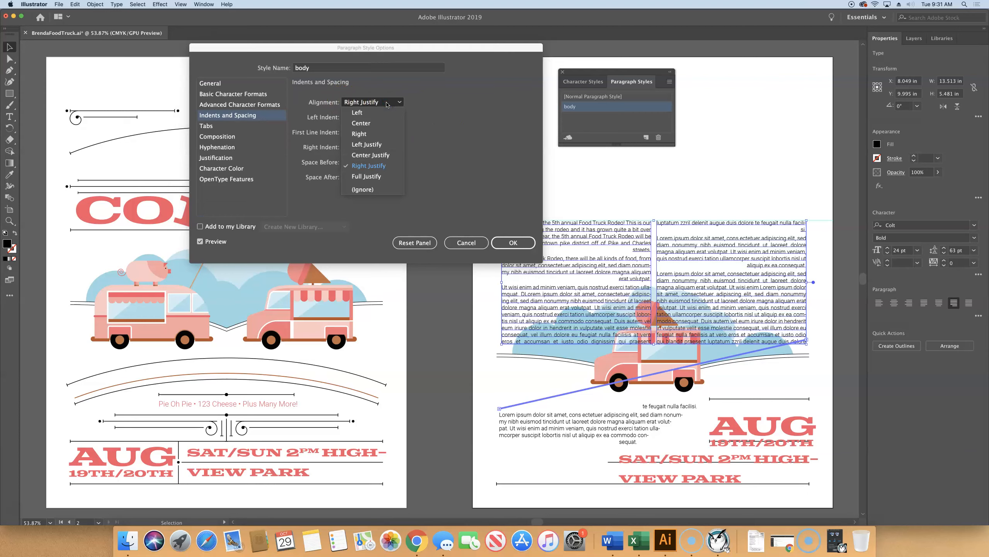
click(382, 111)
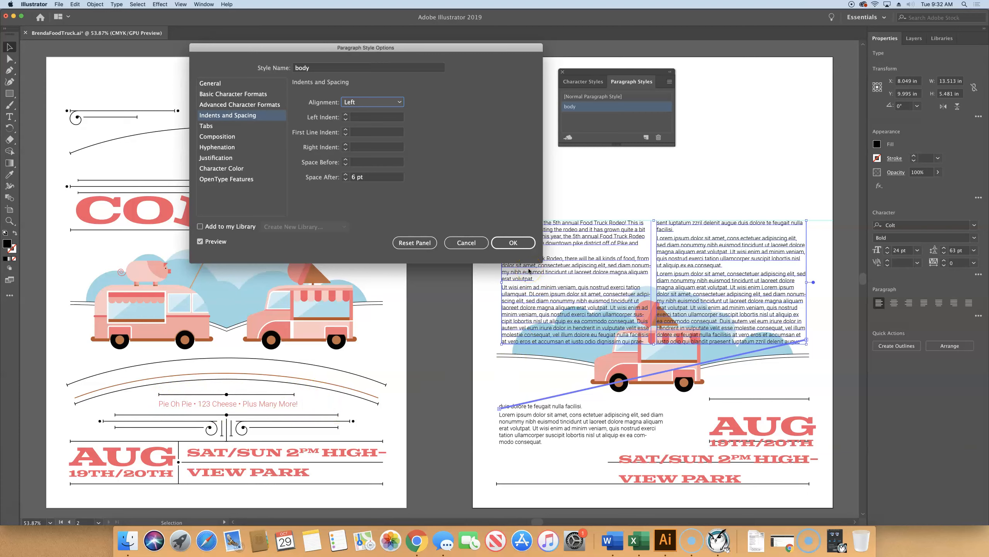
click(513, 243)
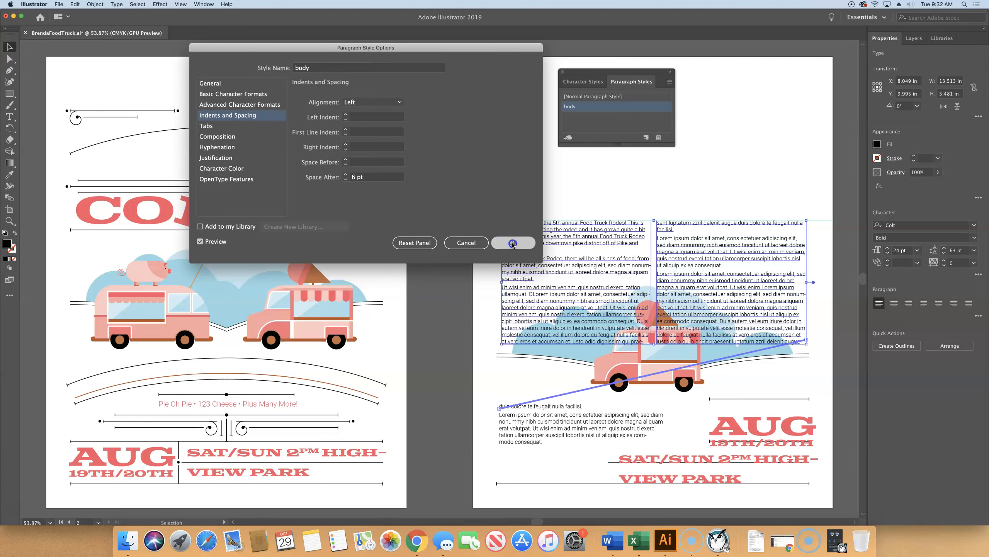
click(886, 180)
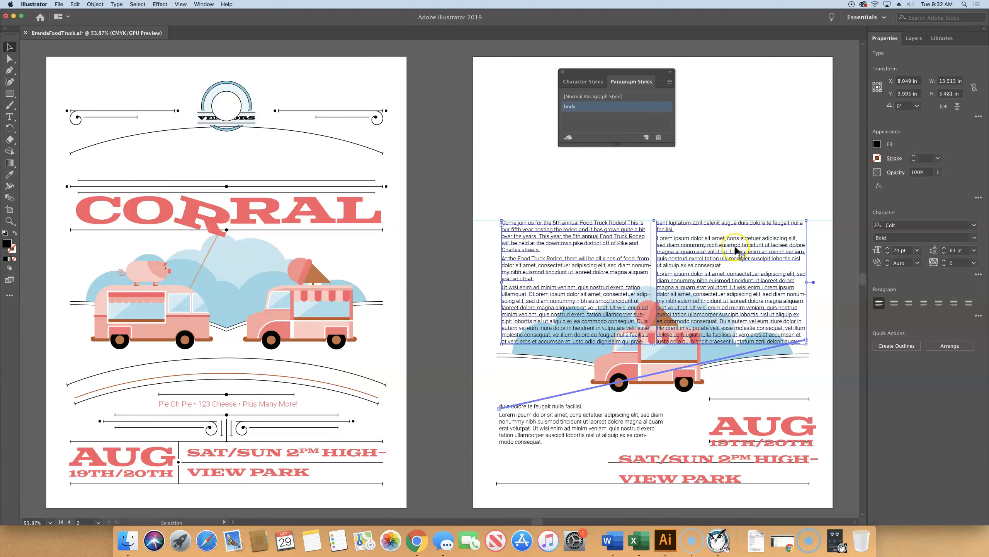
click(659, 262)
click(784, 152)
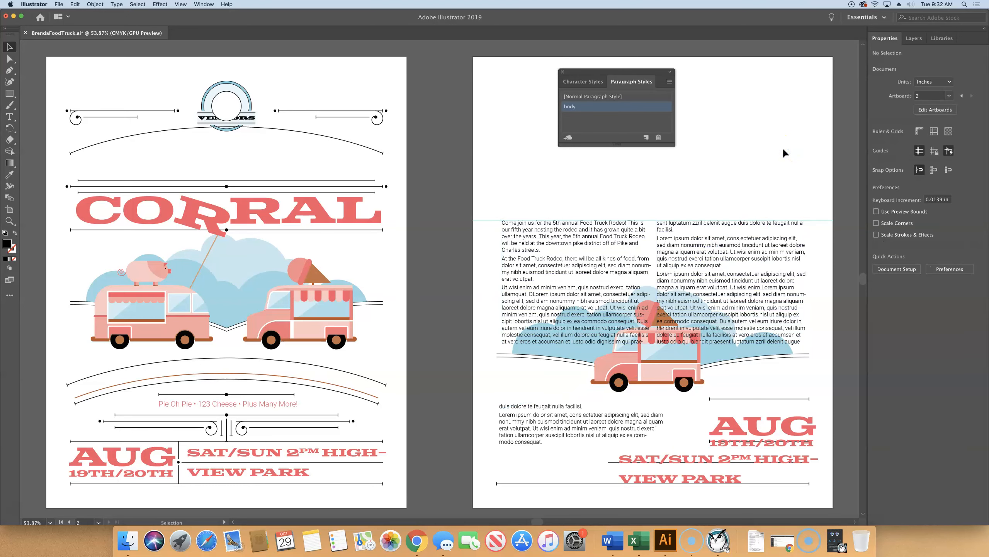
Step: Format "Food Truck Rodeo" in the first sentence of the second artboard's body text with the brown fill swatch and Roboto Italic
scroll(784, 152, left, 2)
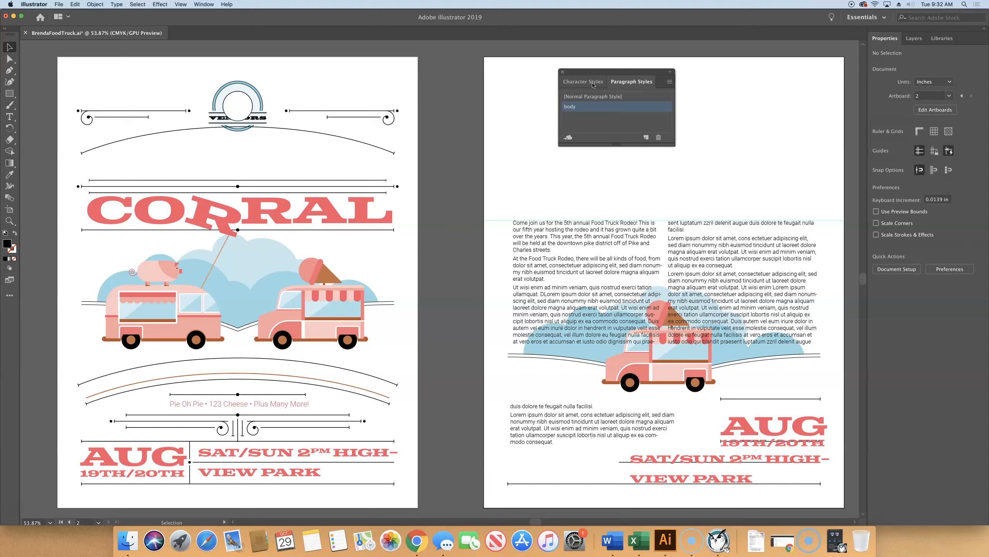
click(591, 108)
click(574, 266)
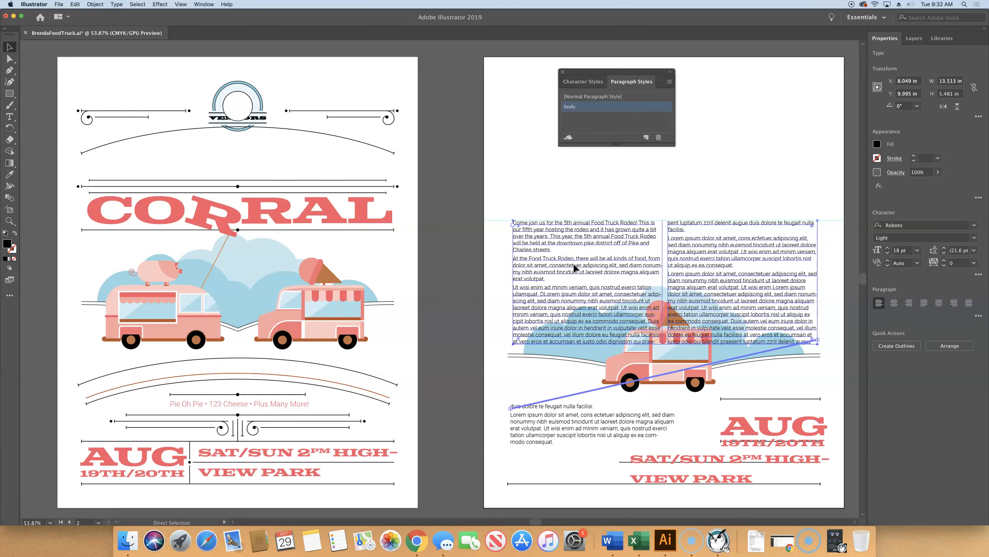
key(super+1)
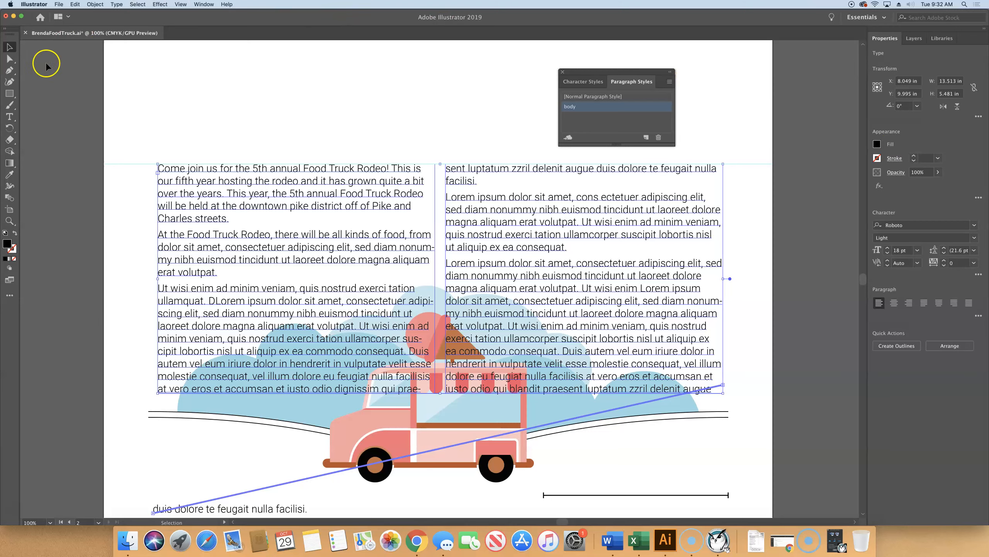
click(9, 116)
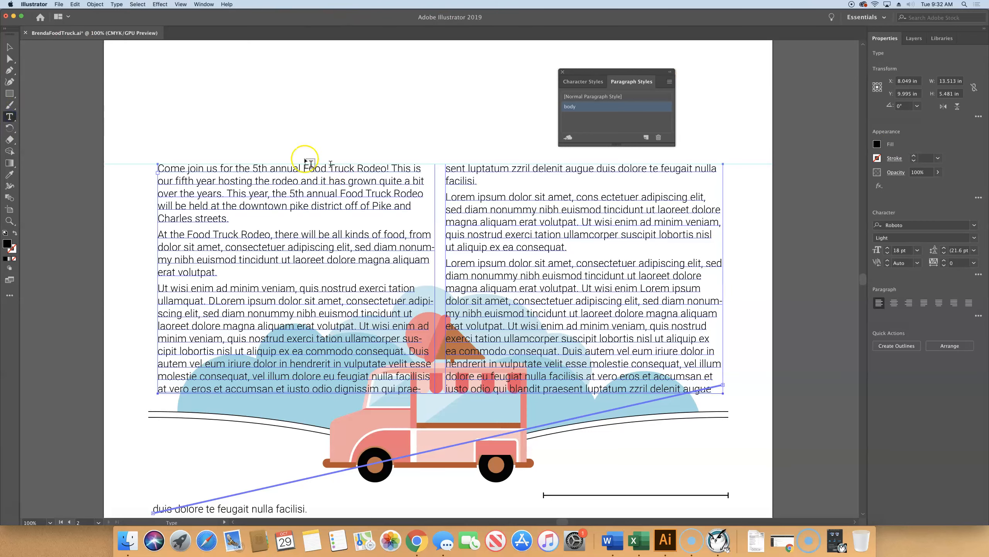
drag(303, 169, 385, 168)
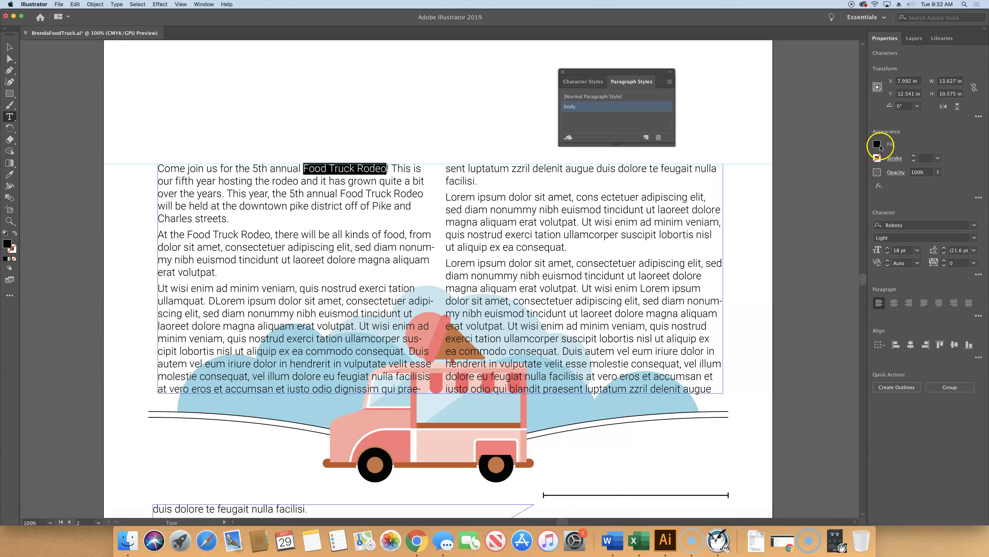
click(878, 144)
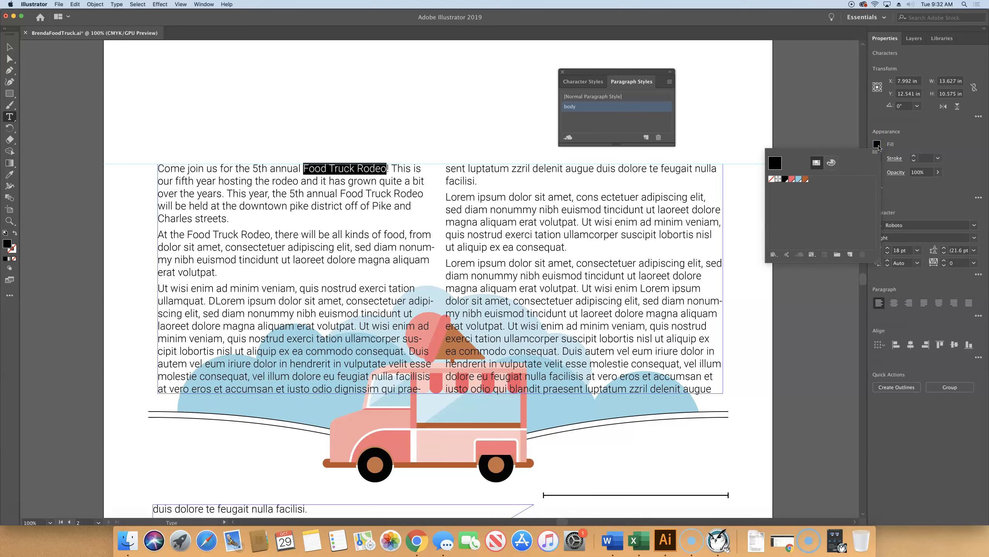
click(805, 179)
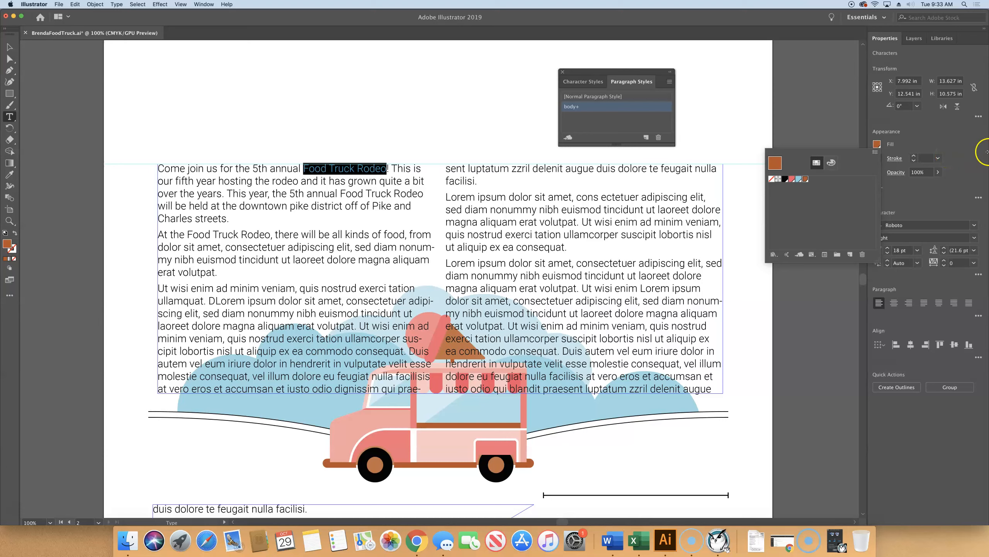
click(920, 213)
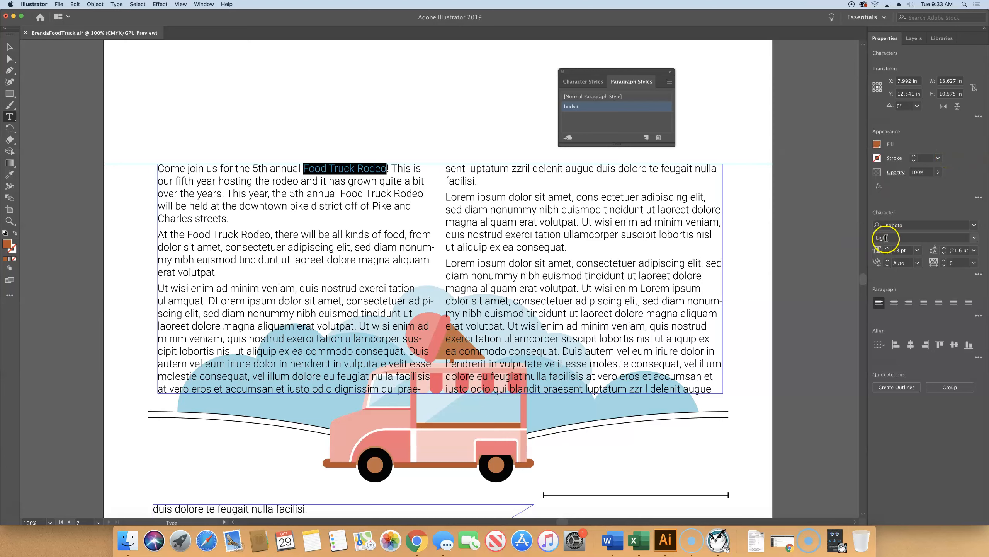
click(974, 238)
click(889, 269)
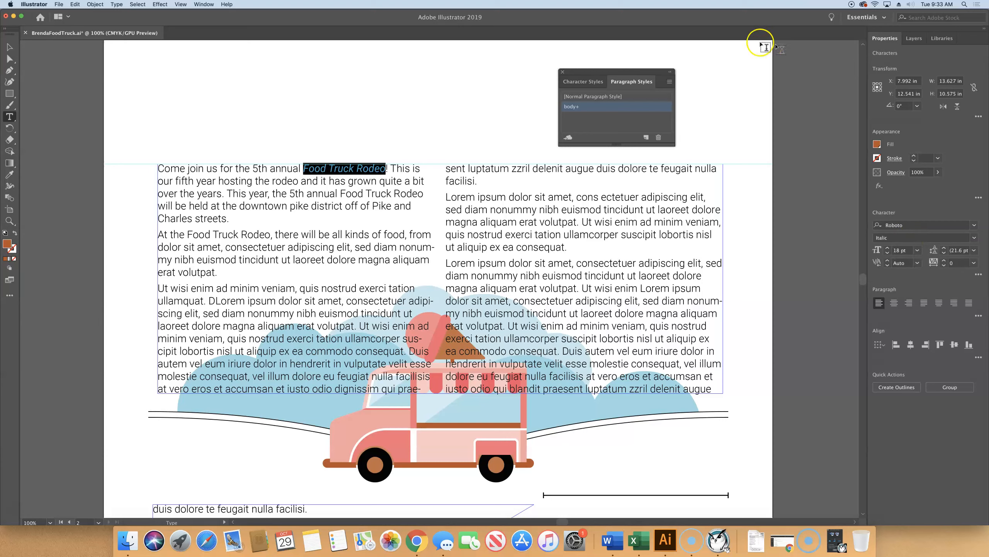
Step: Create a character style named "Event Name" from the formatted "Food Truck Rodeo" text
drag(587, 73, 654, 51)
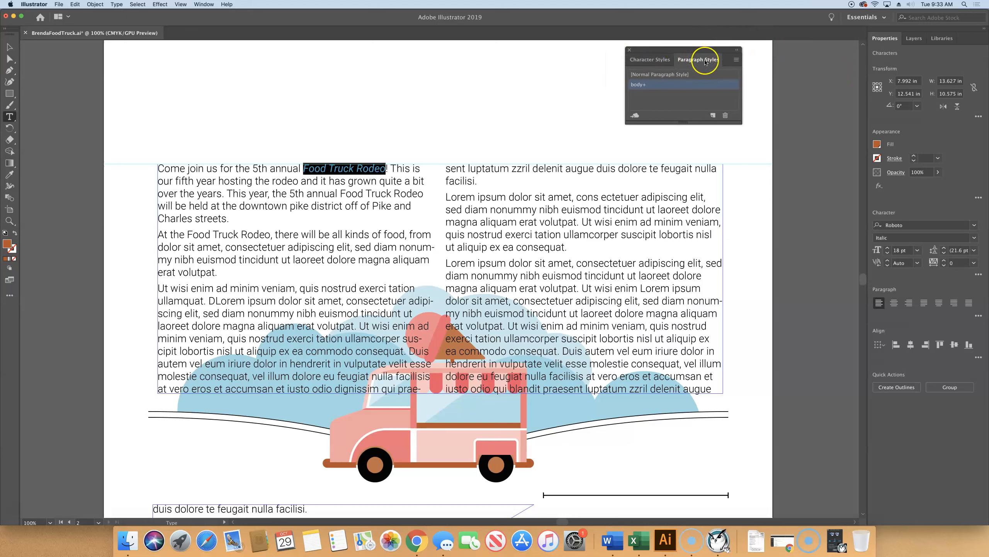
click(647, 60)
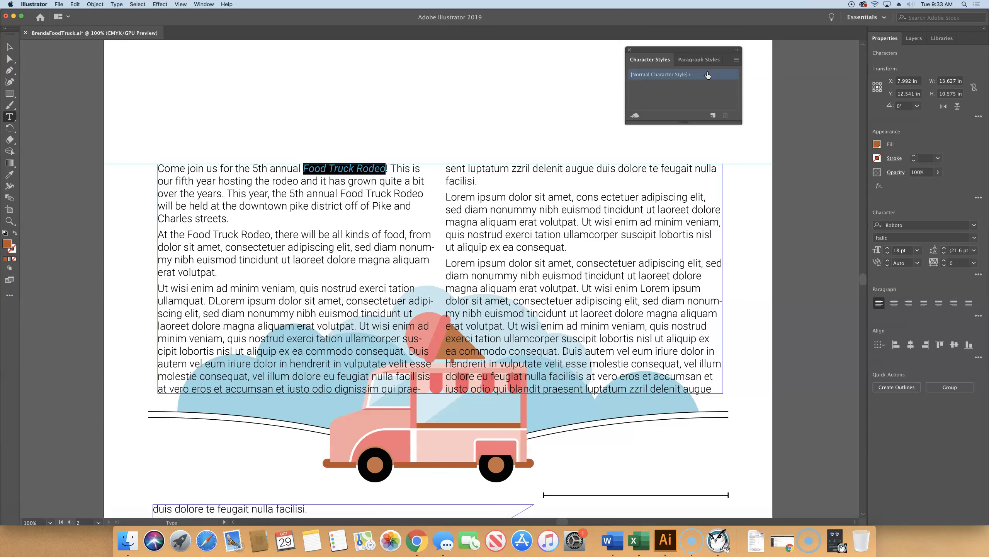
drag(708, 75, 703, 135)
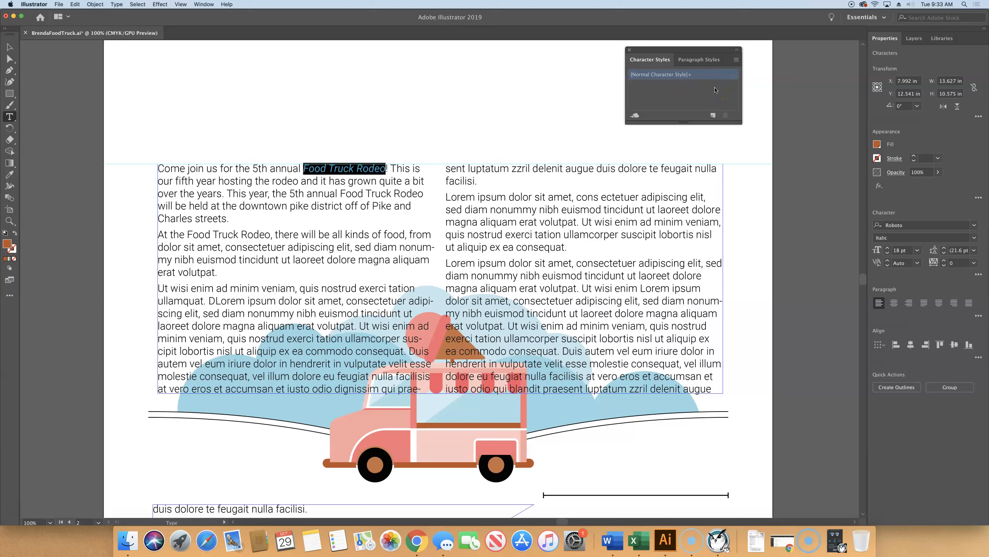
alt+click(711, 115)
drag(555, 162, 688, 157)
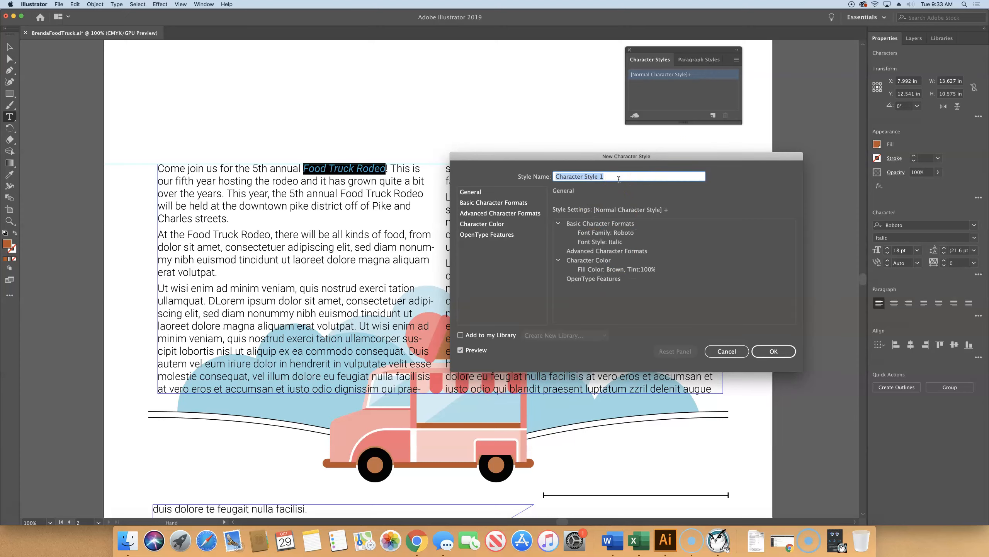
text(Event Name)
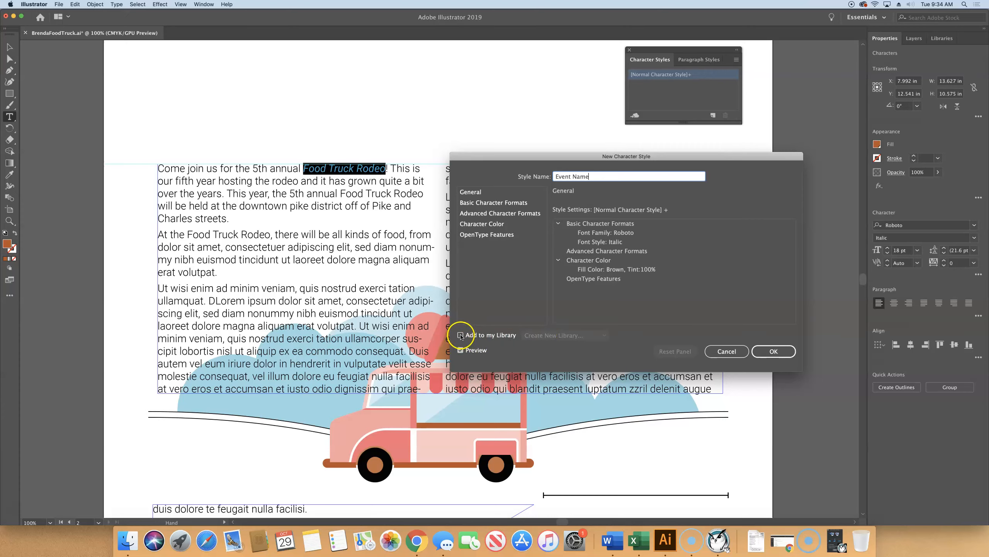
click(774, 351)
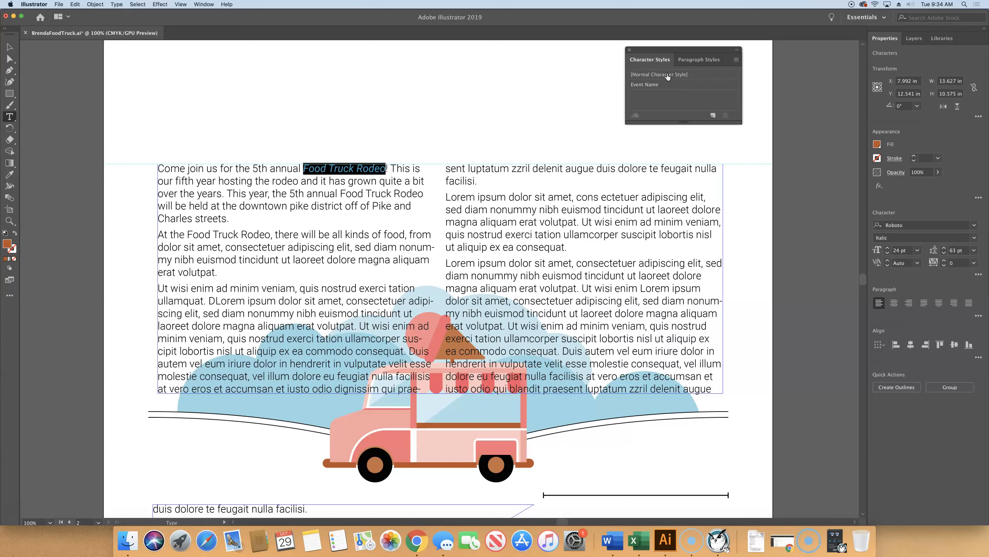
Step: Apply the Event Name character style to all three "Food Truck Rodeo" mentions in the first two paragraphs, and deselect the text
click(643, 86)
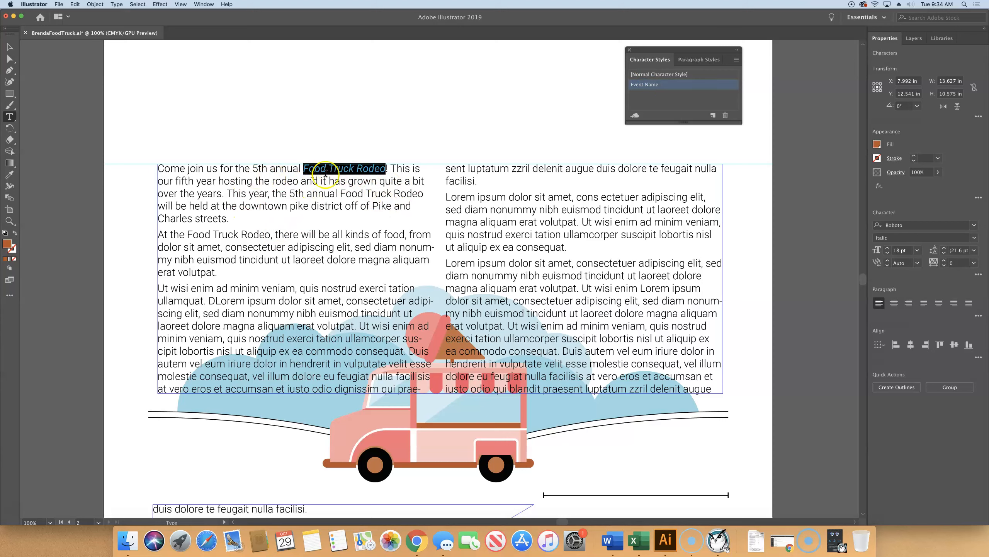
drag(341, 193, 424, 194)
click(647, 84)
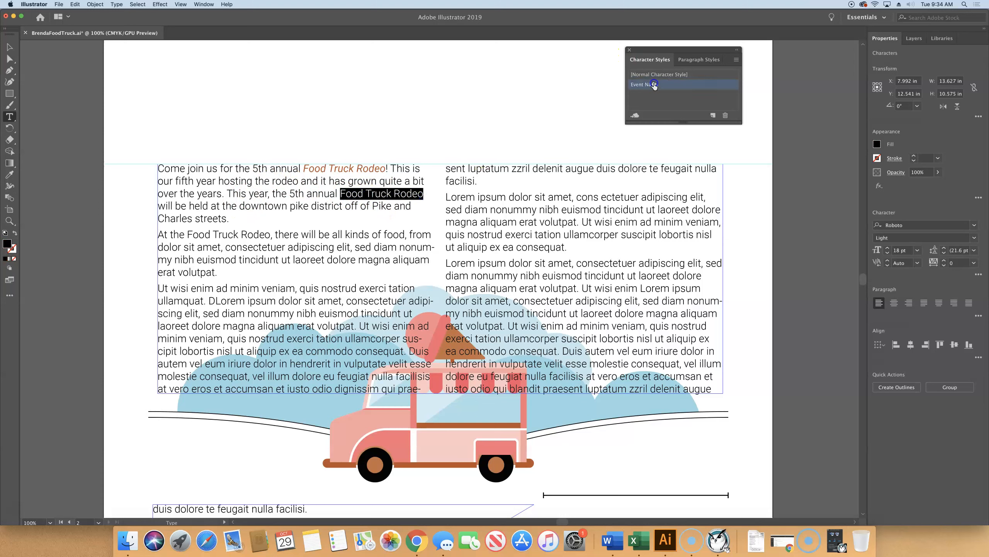
drag(187, 235, 271, 235)
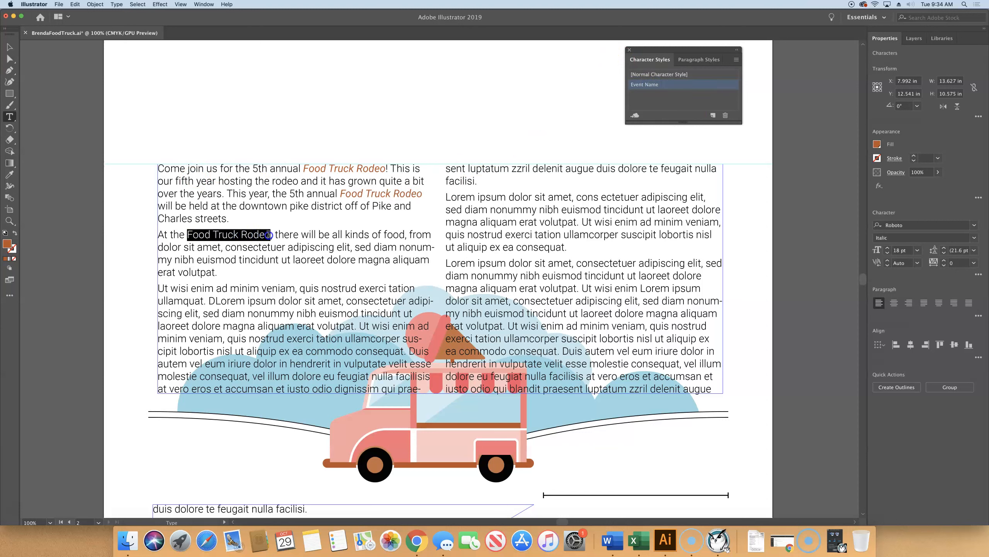
click(655, 87)
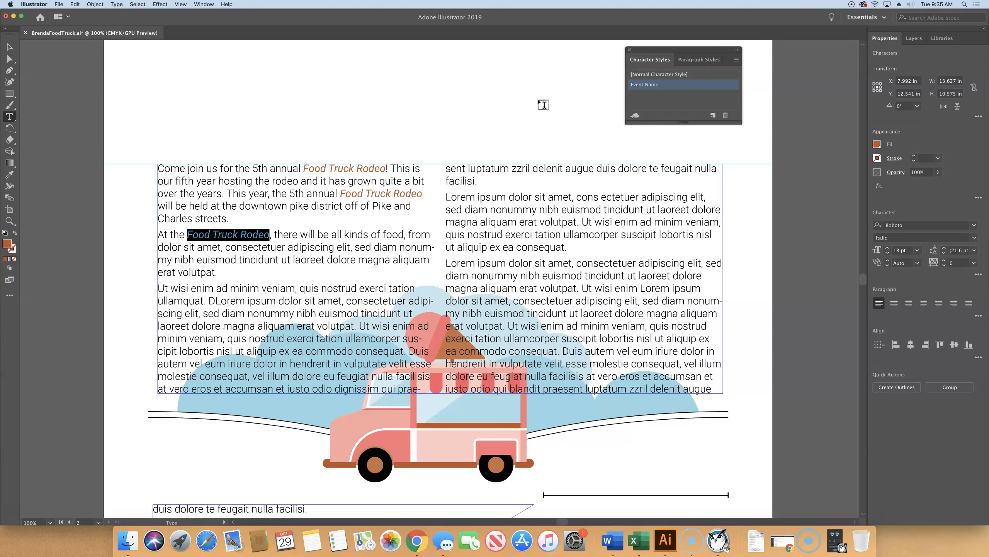
click(9, 46)
click(257, 100)
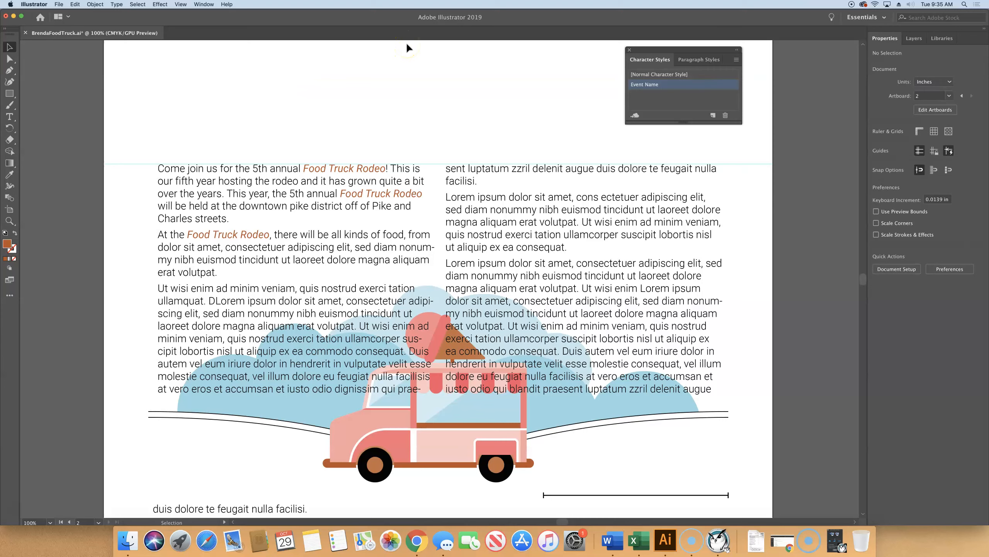
Step: Change the Event Name character style's character color to Black, previewing it on the second artboard's text
double_click(703, 85)
drag(585, 157, 243, 50)
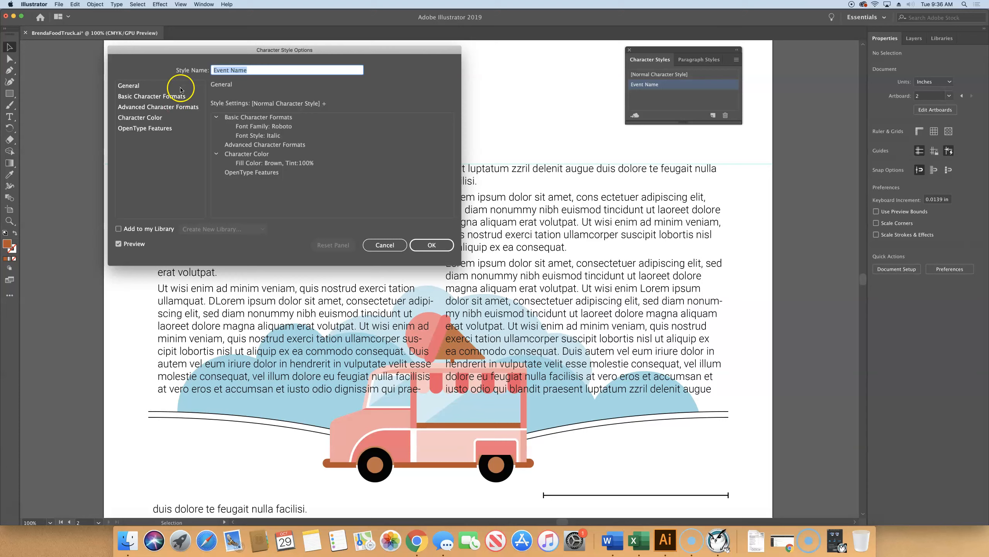
click(137, 90)
click(143, 120)
click(144, 120)
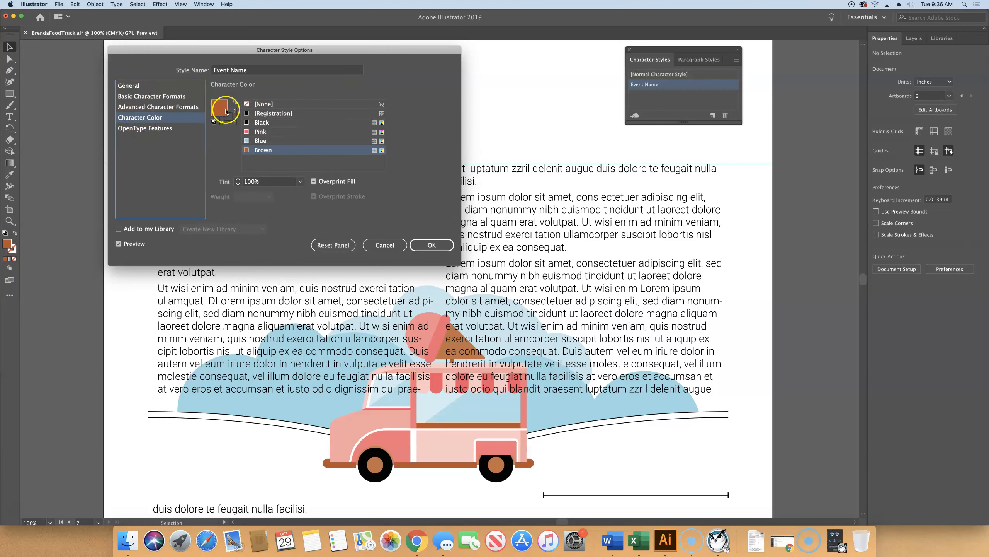
click(247, 123)
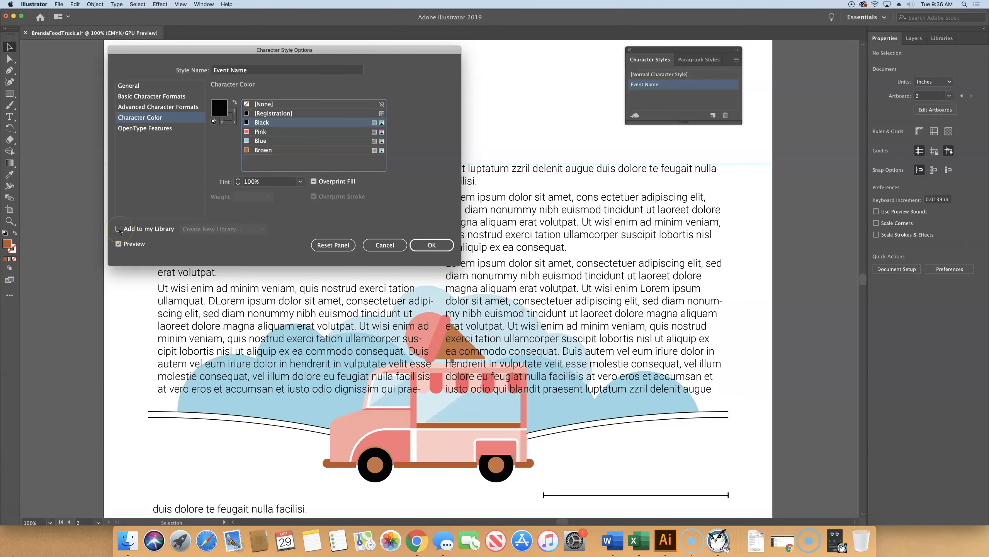
drag(347, 58, 746, 168)
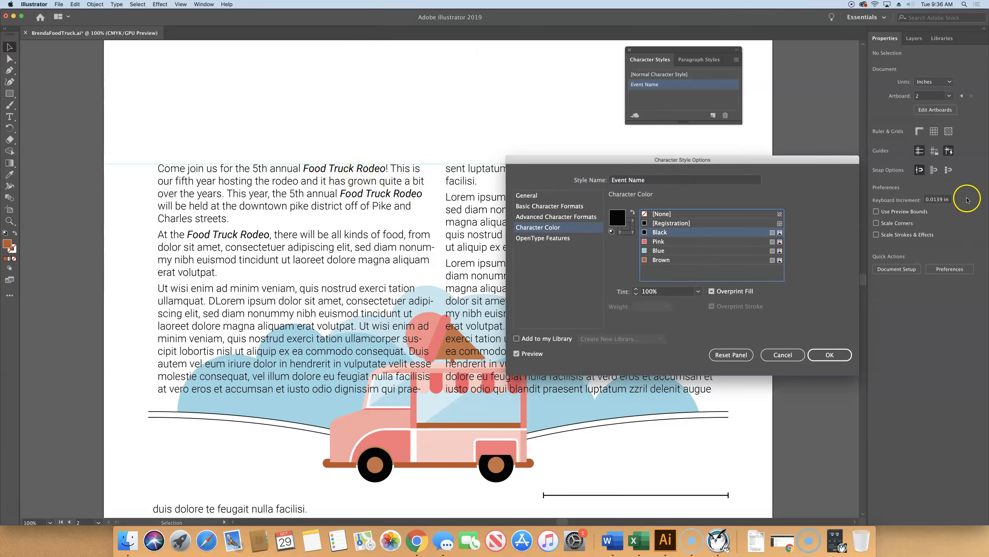
click(843, 355)
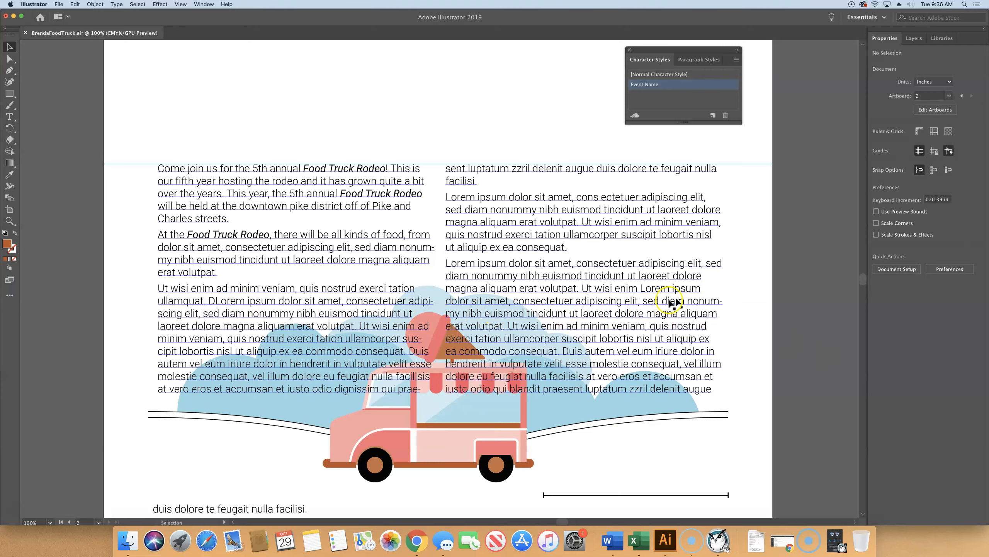
Step: Review the paragraph and character style lists, close them, and save the document
click(688, 60)
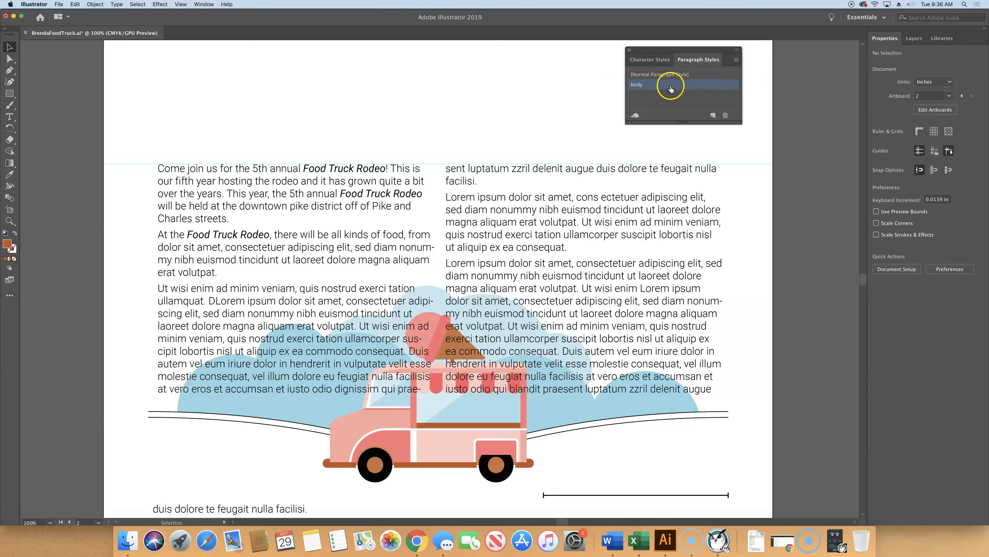
click(660, 59)
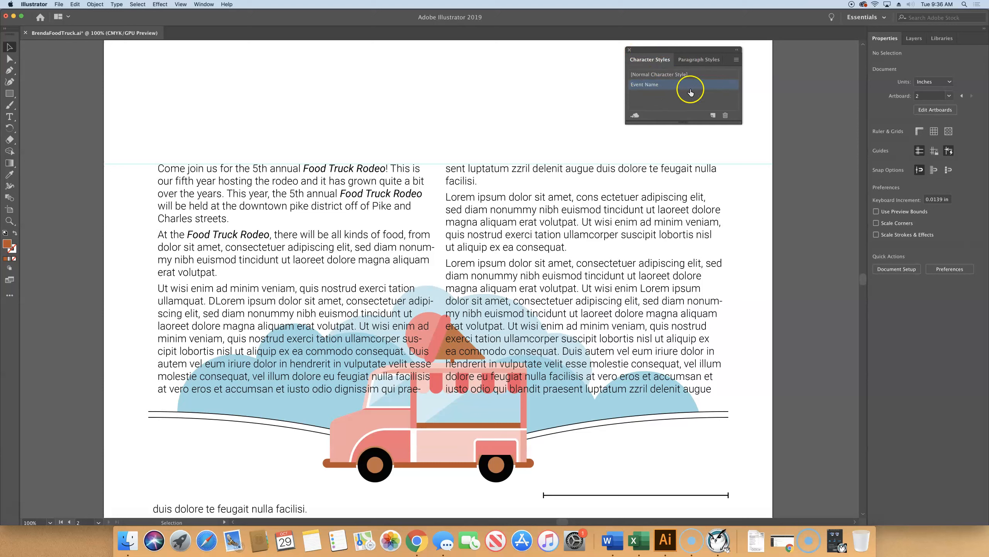
click(631, 51)
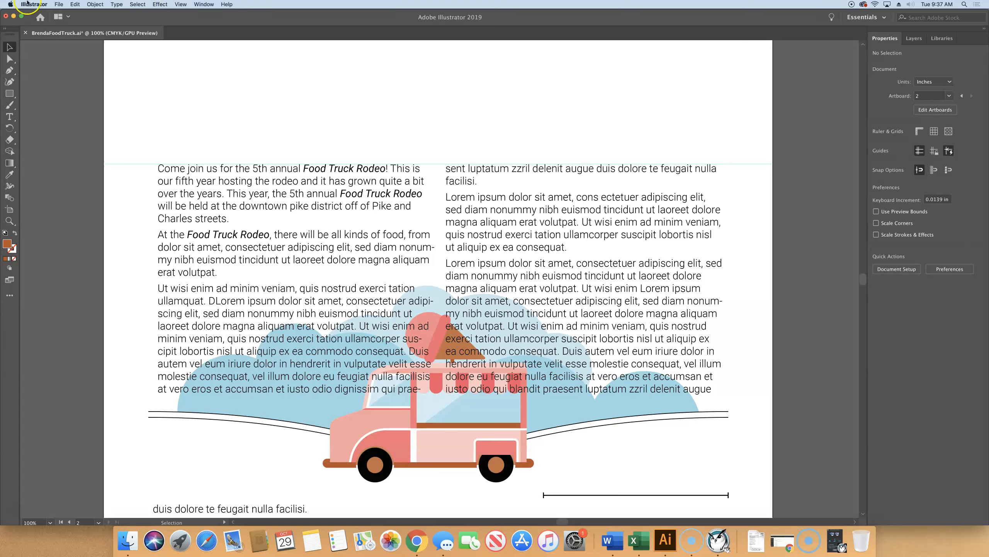
click(59, 4)
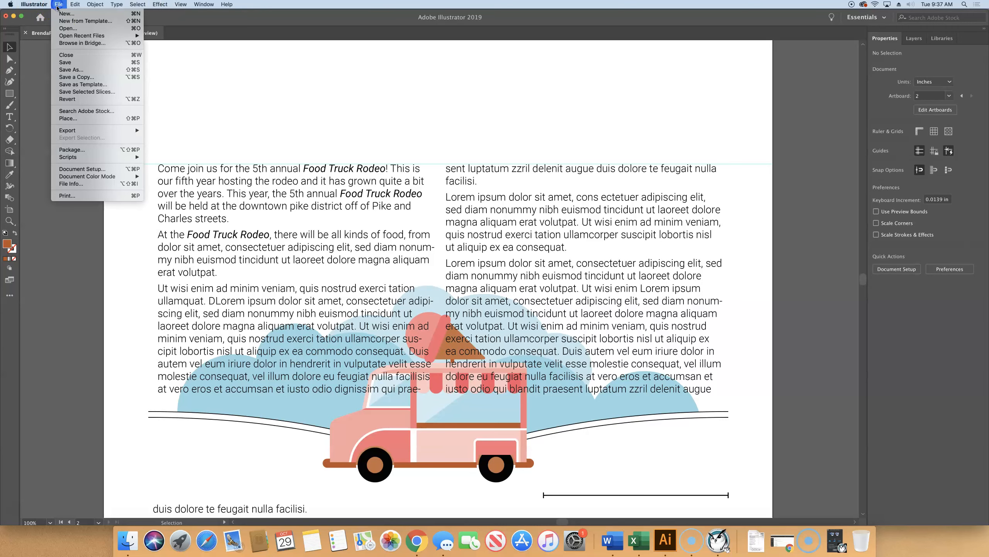
click(73, 63)
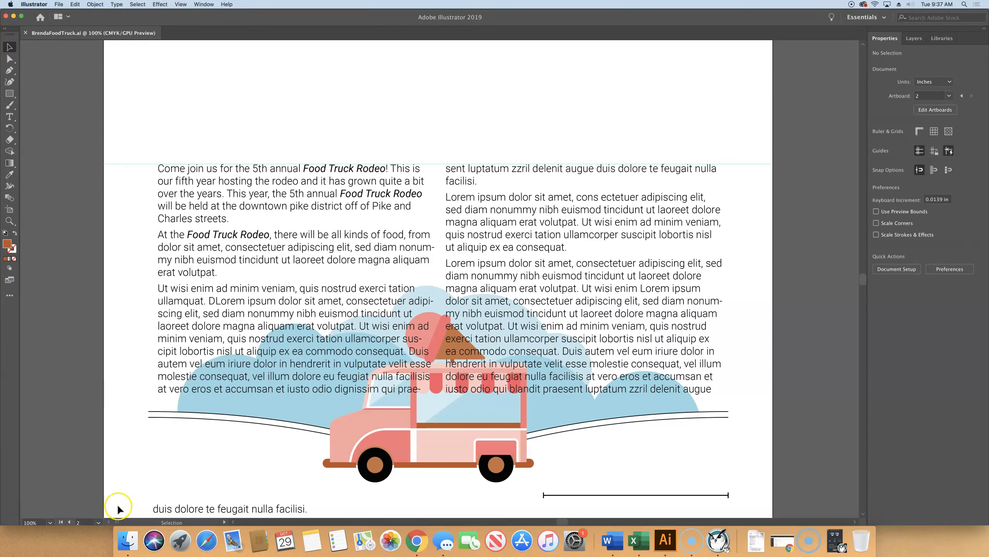
Step: Add the point text "FOOD TRUCK RODEO" beneath the upper arch on the first artboard
click(69, 522)
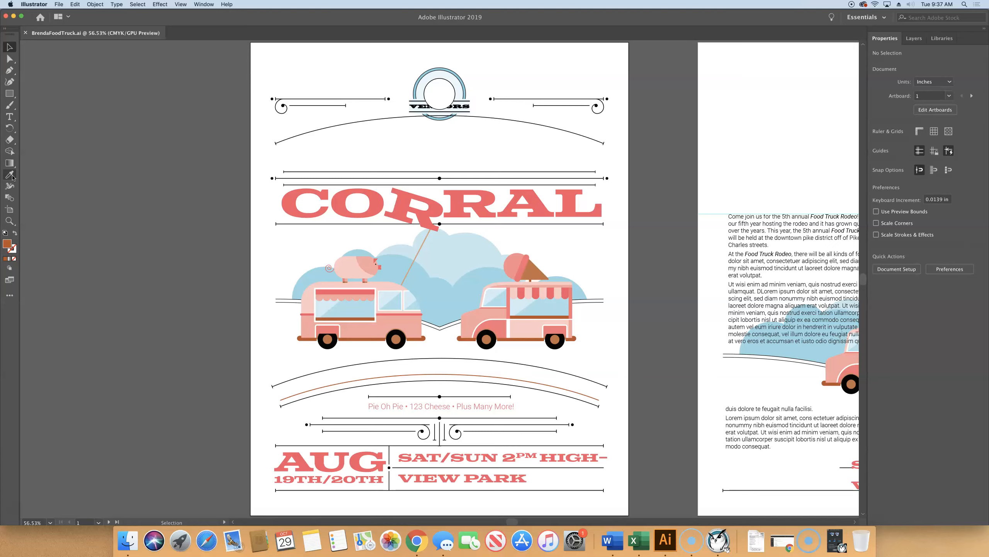
click(11, 117)
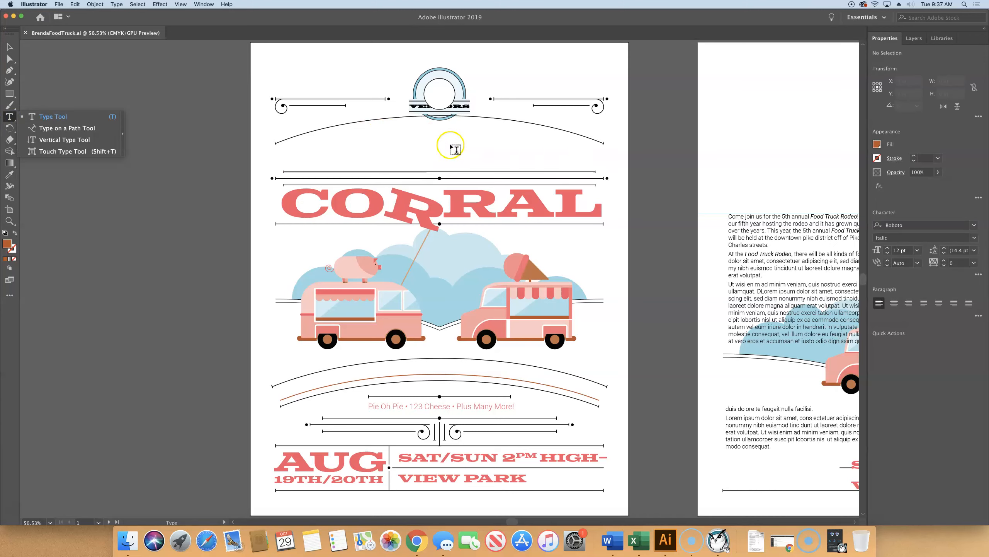
click(432, 138)
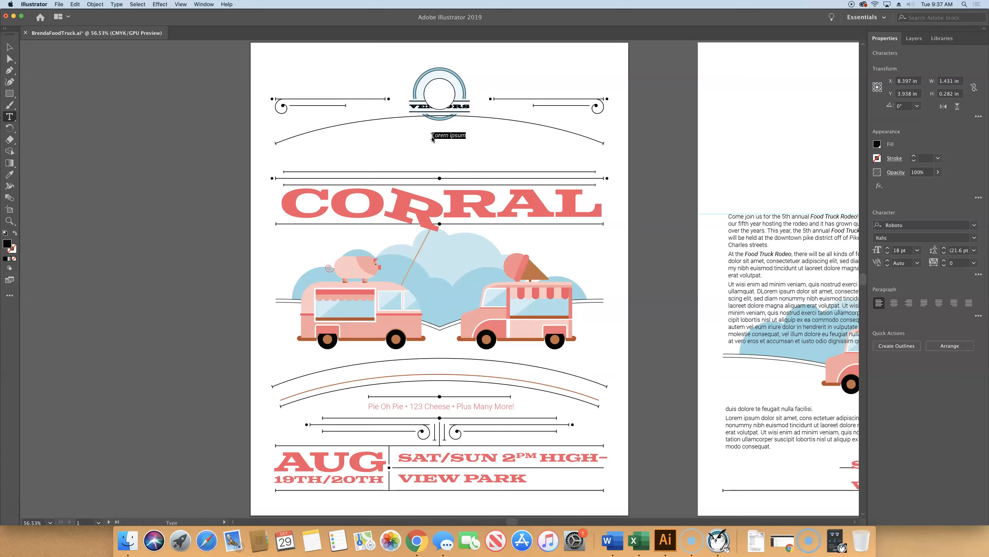
text(FOOD TRUCK RODEO)
Step: Format the whole "FOOD TRUCK RODEO" line by sampling the CORRAL text with the Eyedropper, and set its font size to 55 pt
click(464, 135)
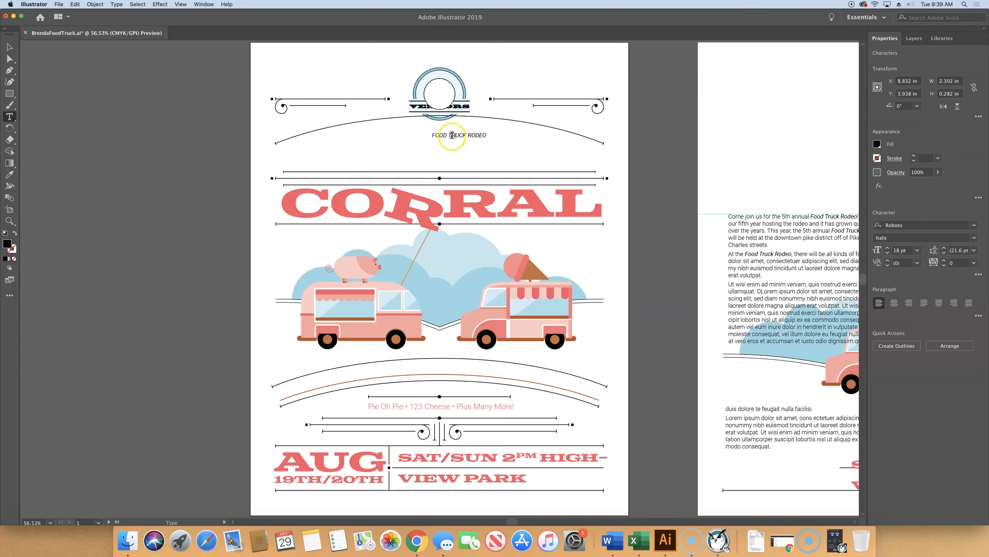
double_click(452, 135)
triple_click(453, 134)
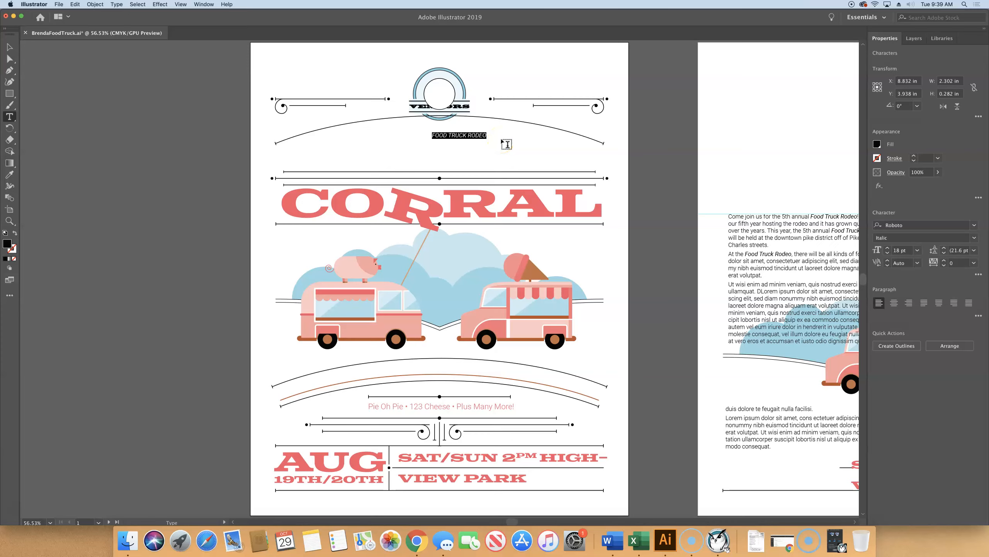
scroll(86, 145, left, 1)
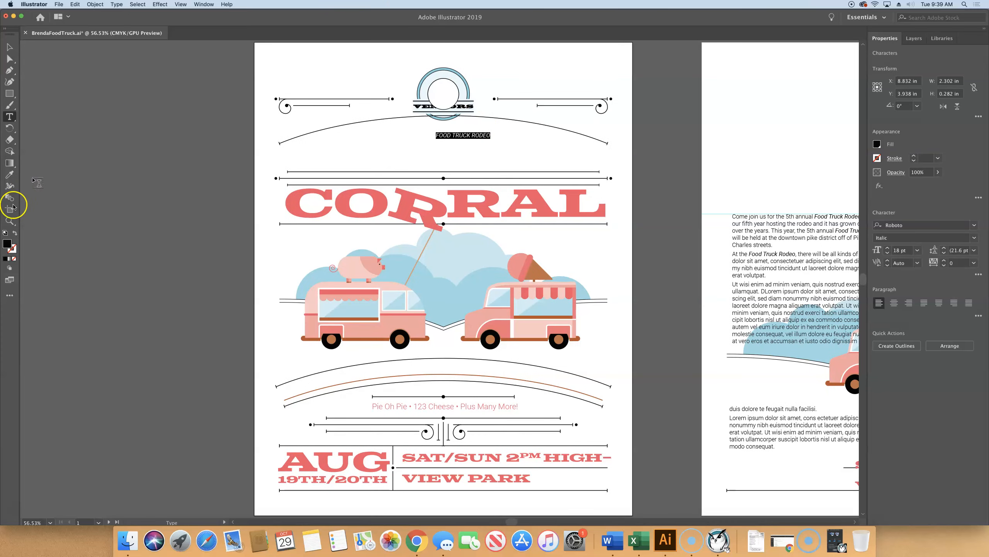
click(10, 175)
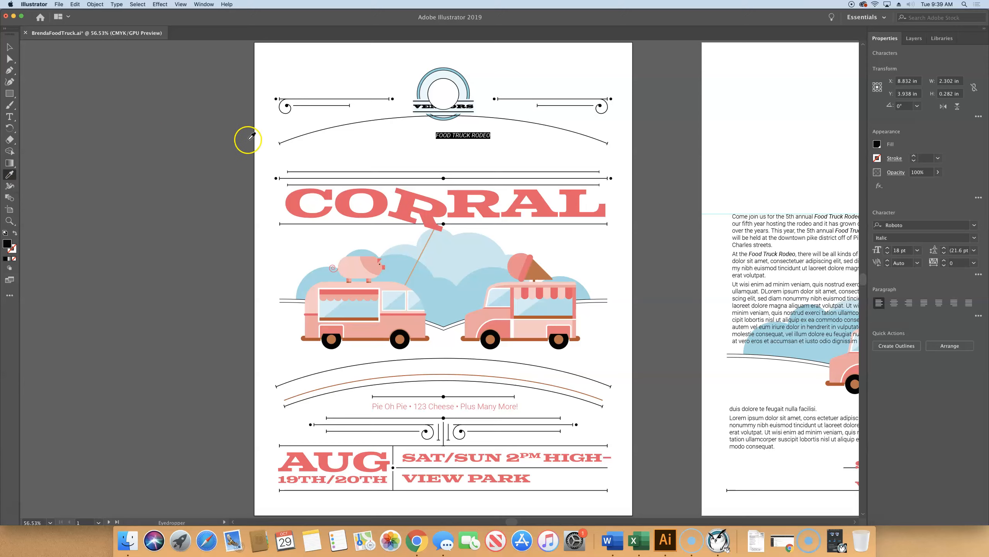
click(300, 191)
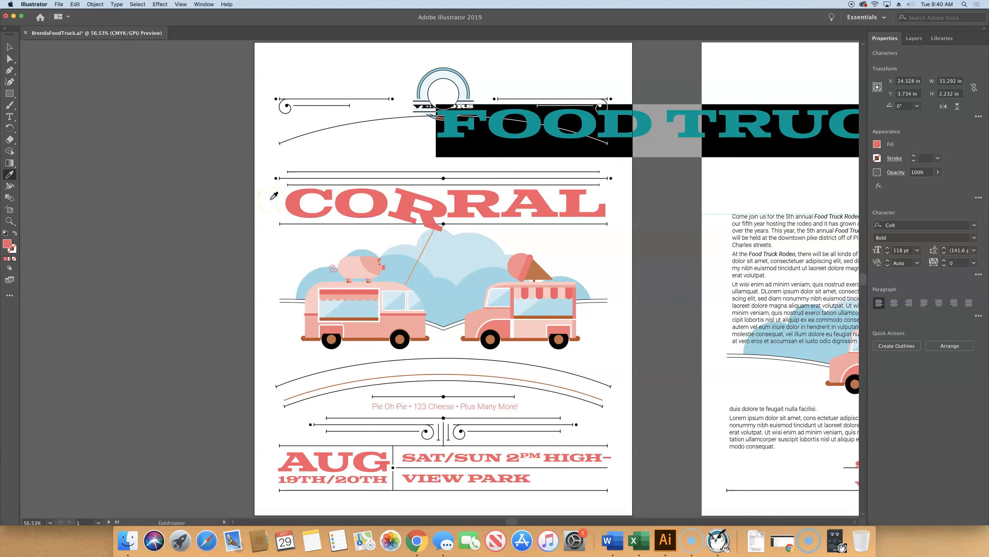
click(902, 250)
text(55)
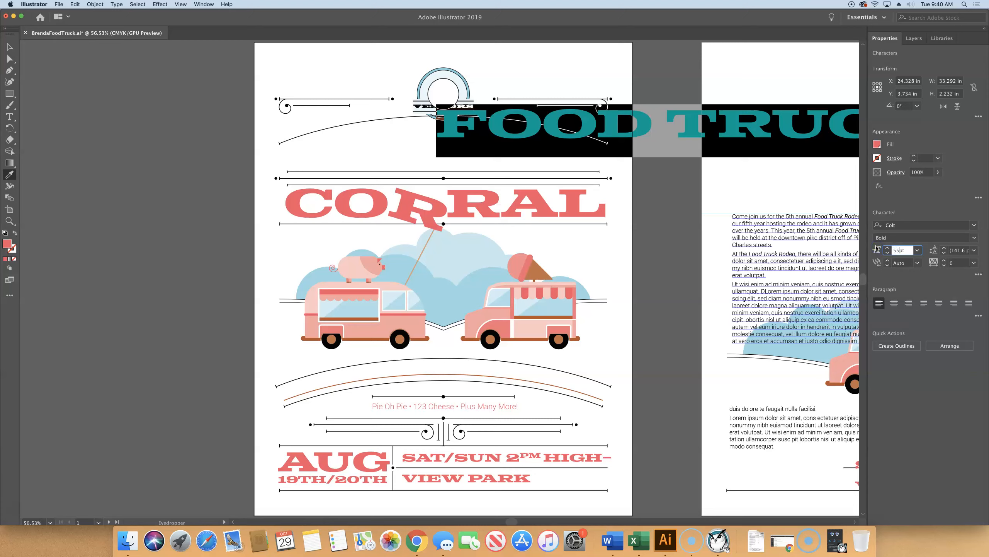
key(Return)
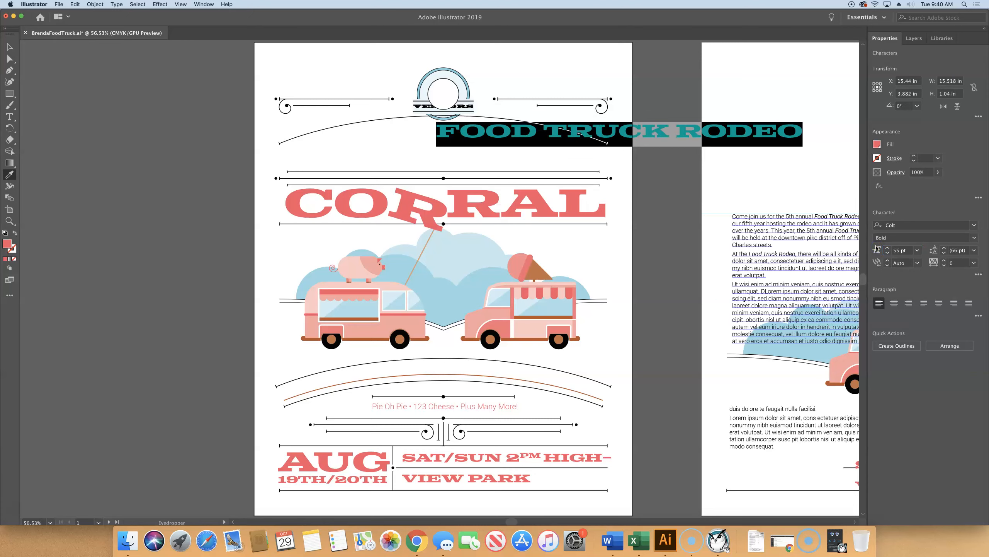
Step: Move the "FOOD TRUCK RODEO" text between the upper arch and the lines above CORRAL, deselect it, and save the document
click(9, 47)
drag(473, 134, 310, 160)
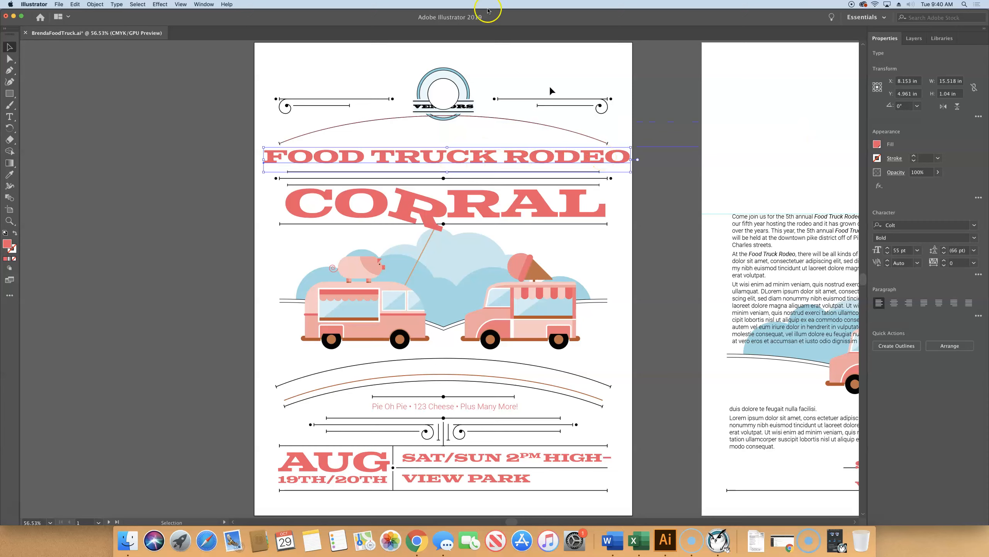
click(385, 57)
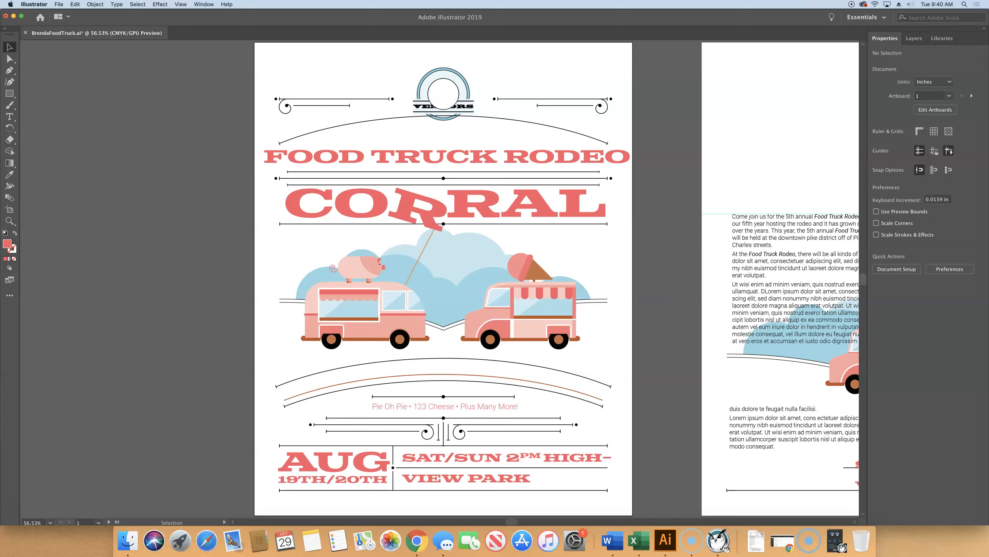
click(58, 3)
click(78, 65)
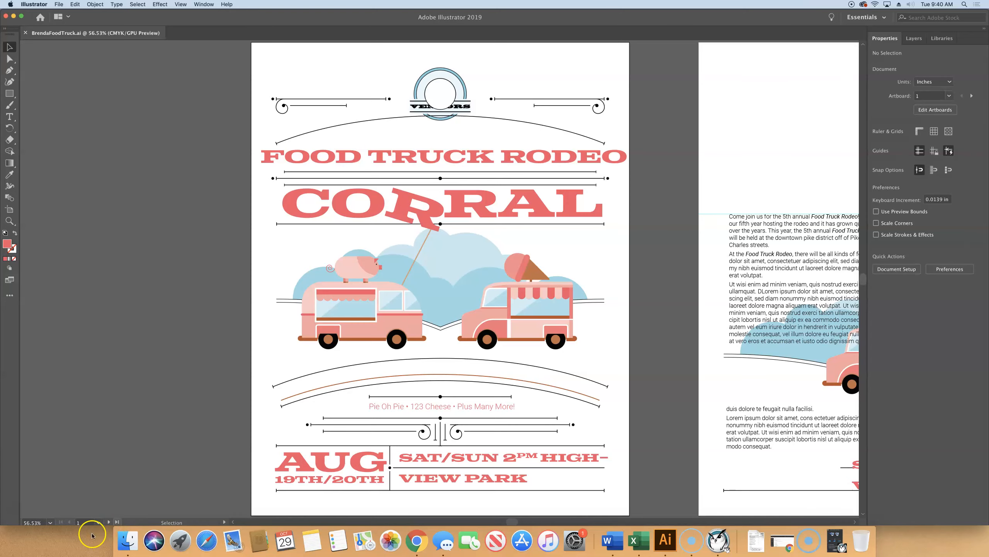
Step: Make a text wrap on the ice cream truck group overlapping the body text on the second artboard
click(109, 522)
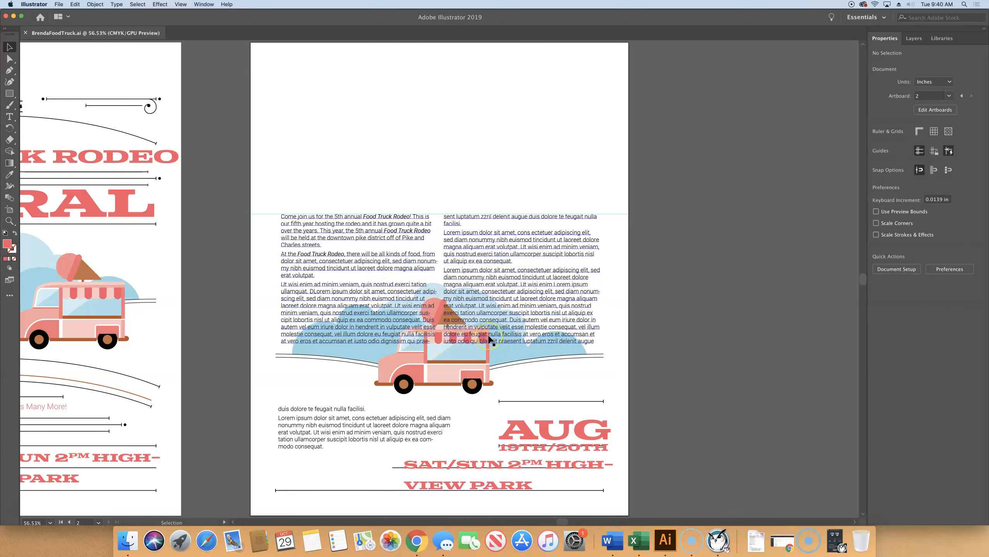
key(super+1)
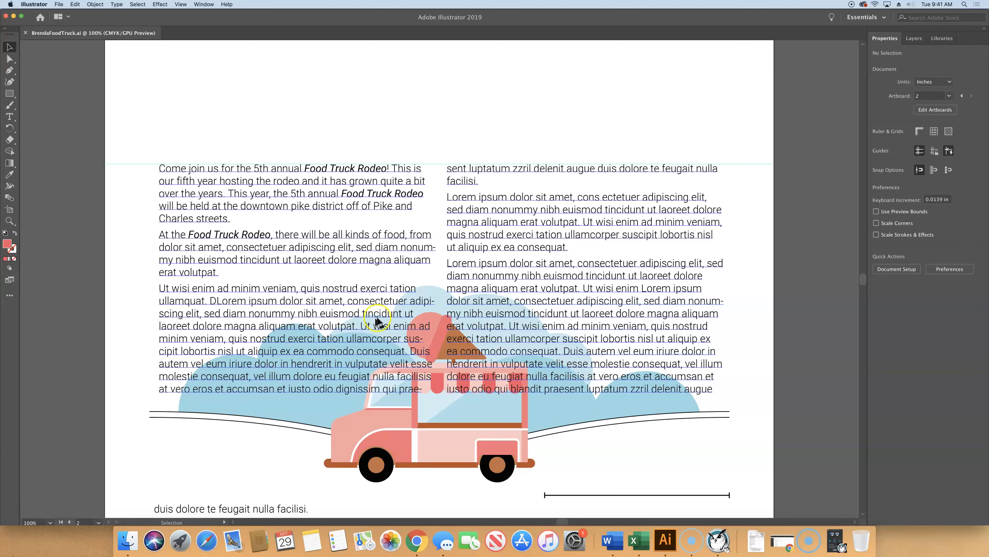
click(475, 430)
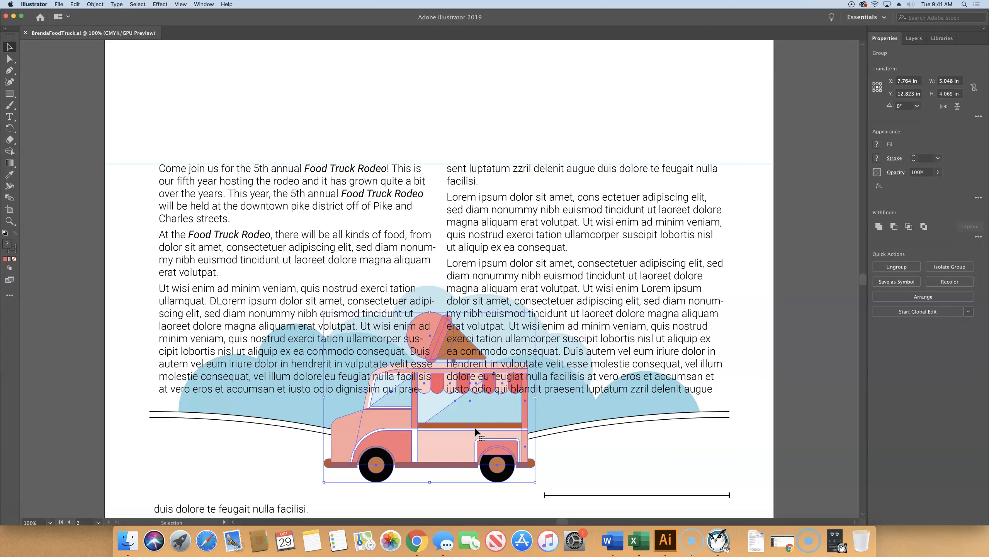
click(447, 329)
click(96, 5)
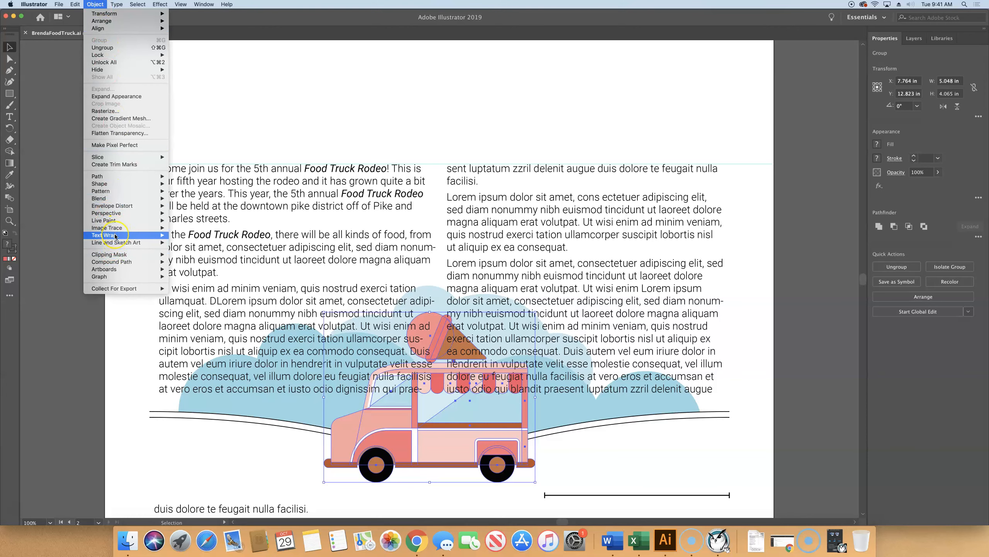
mouse_move(115, 236)
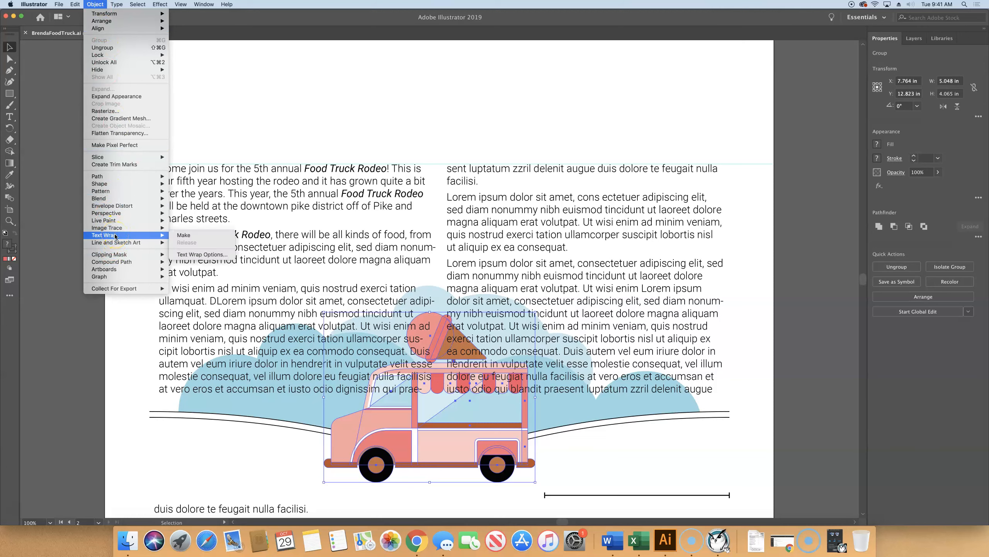
click(196, 236)
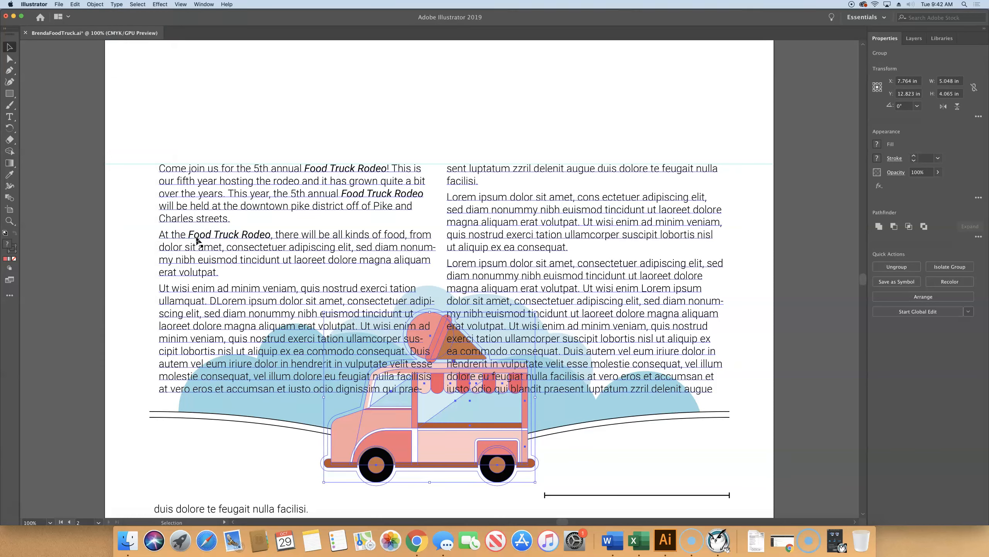
Step: Bring the ice cream truck group to the front of the Text layer and check its stacking order among the layer's objects
click(916, 38)
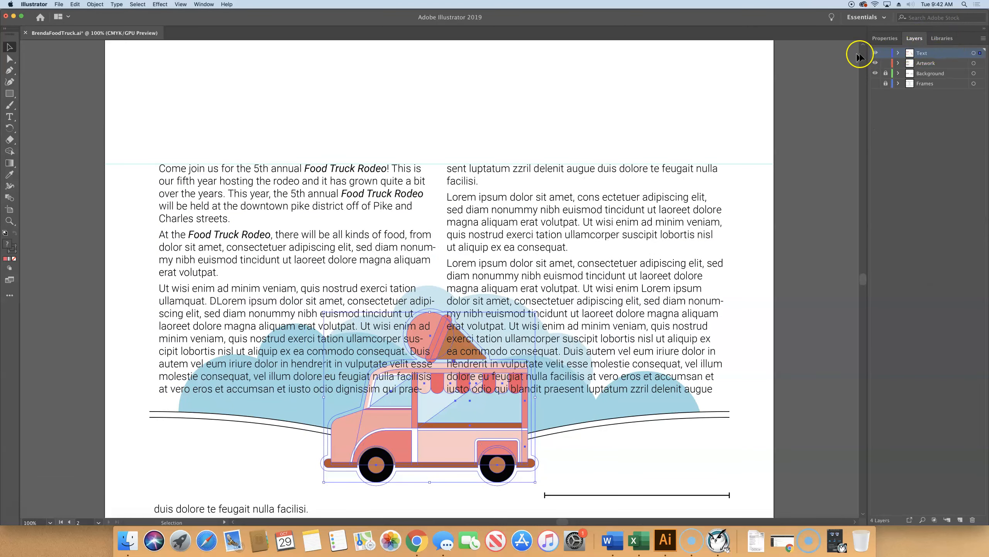
click(899, 54)
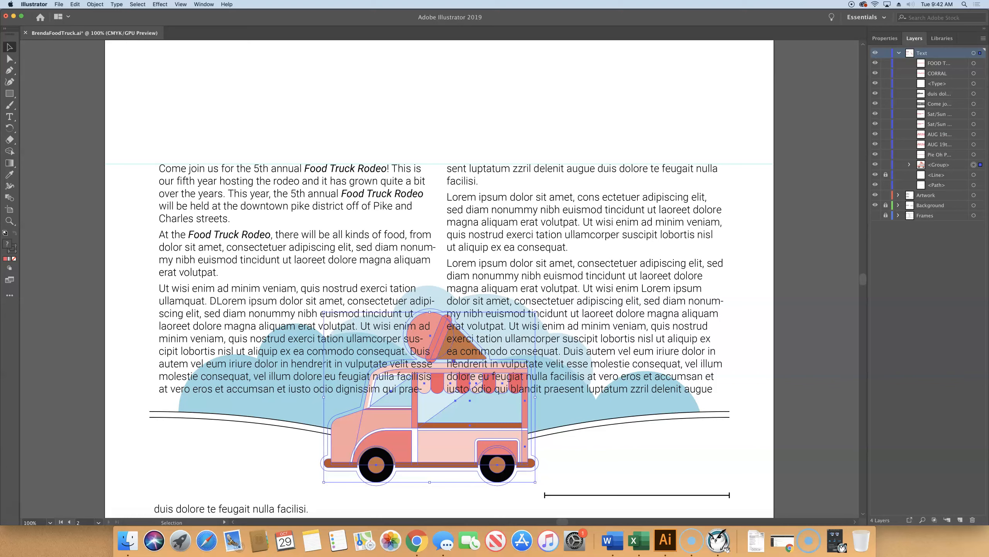
click(888, 41)
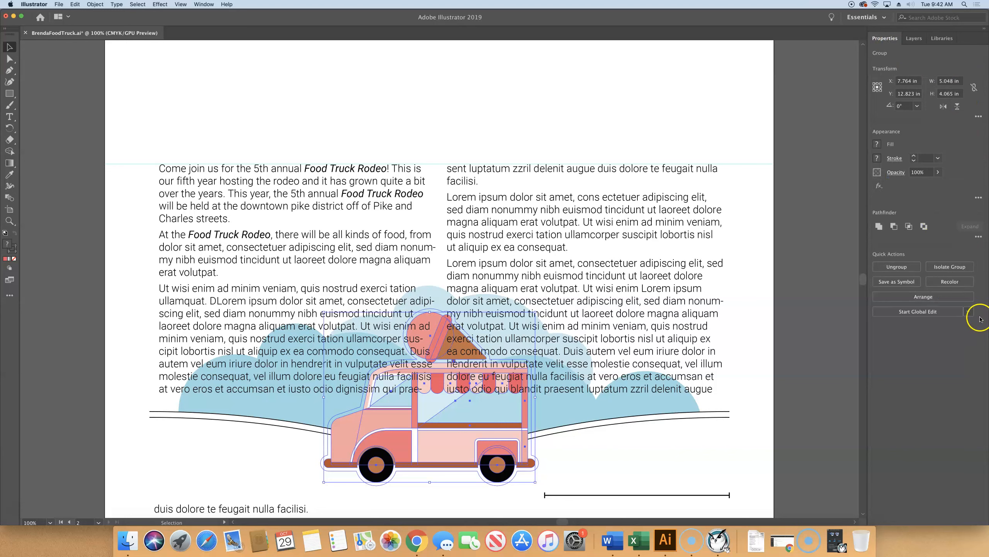
click(926, 300)
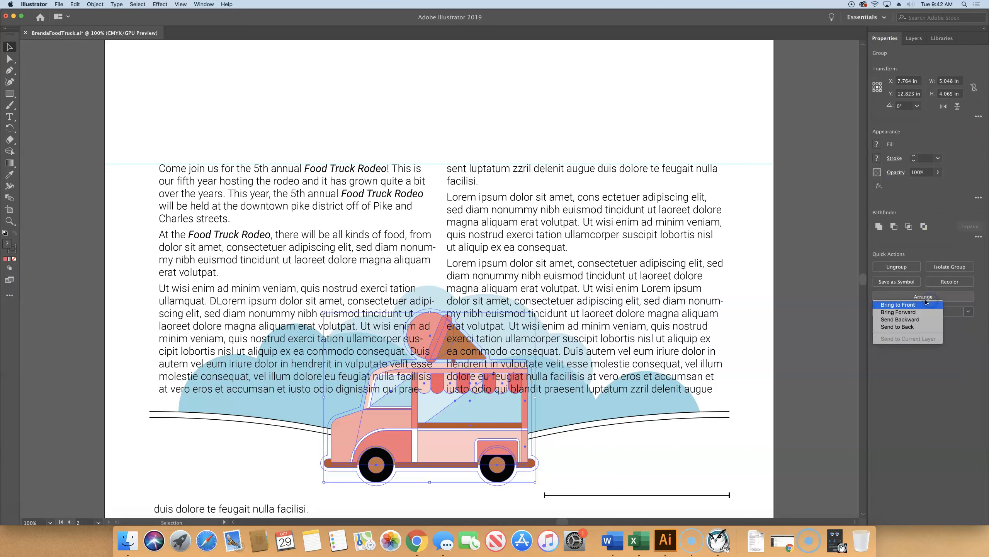
click(916, 306)
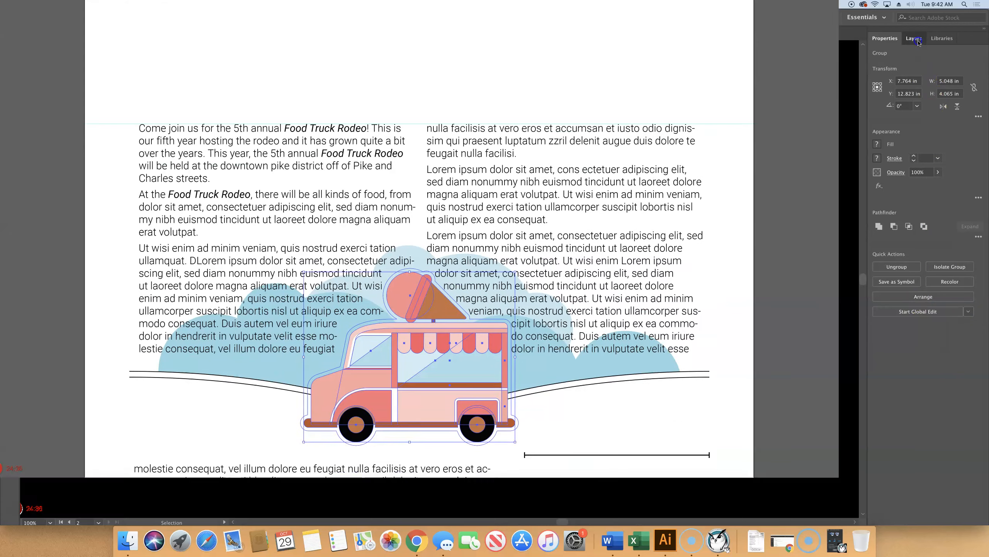
click(916, 39)
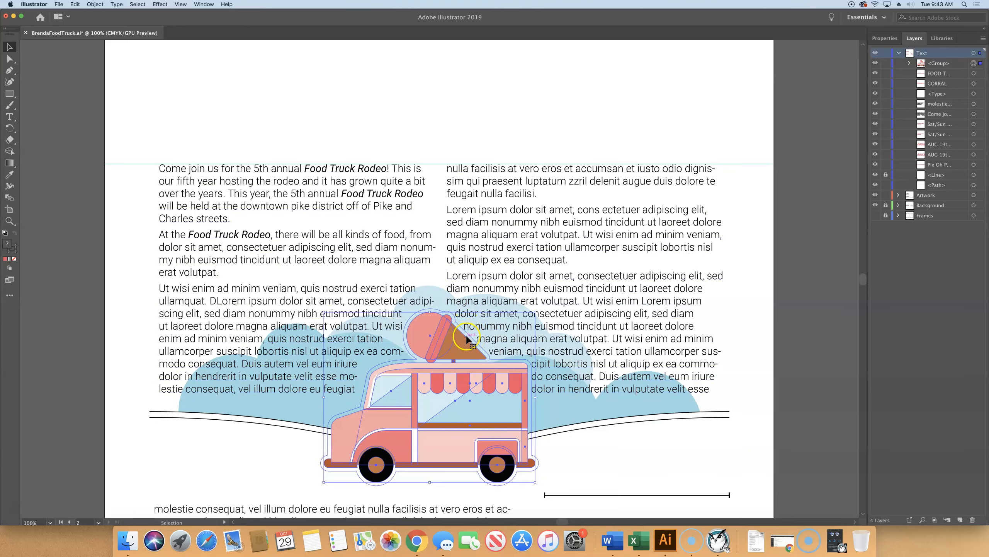
Step: Set the text wrap offset of the ice cream truck group on the second artboard to 20 pt
click(885, 38)
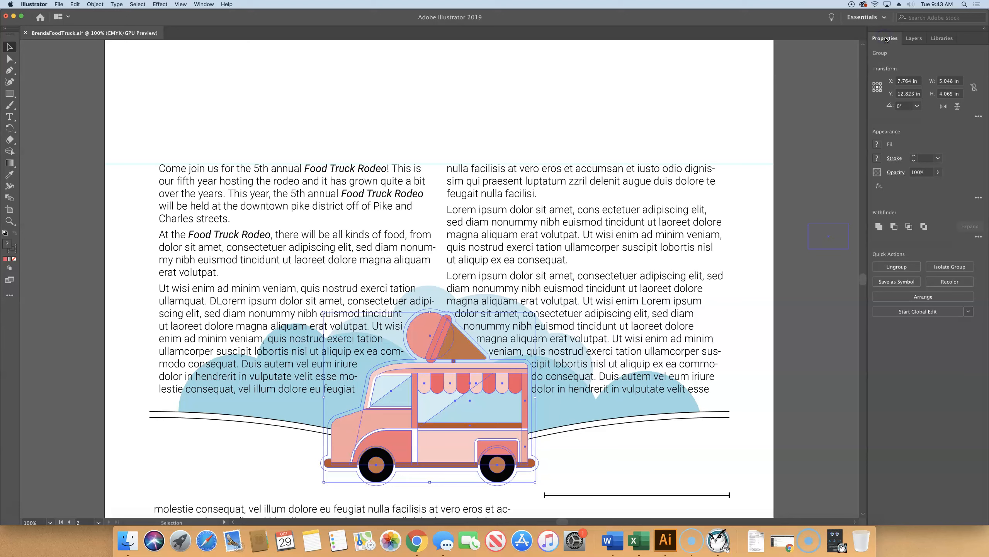
click(895, 48)
click(95, 5)
click(97, 236)
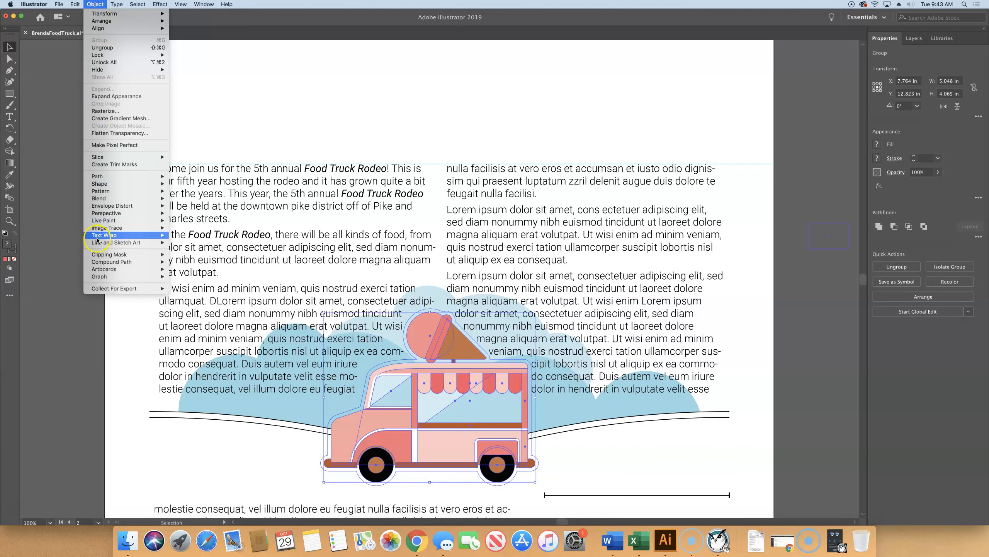
click(158, 240)
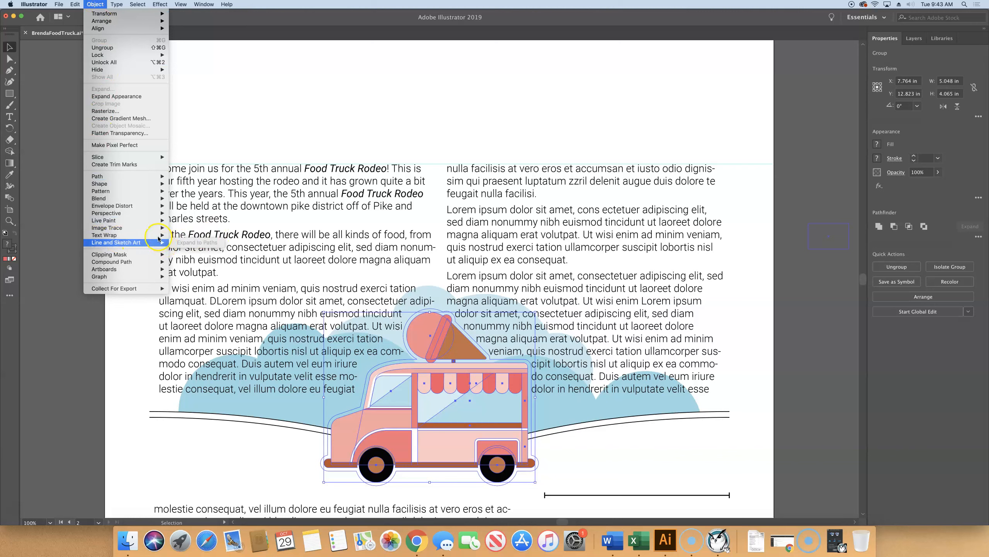
click(157, 235)
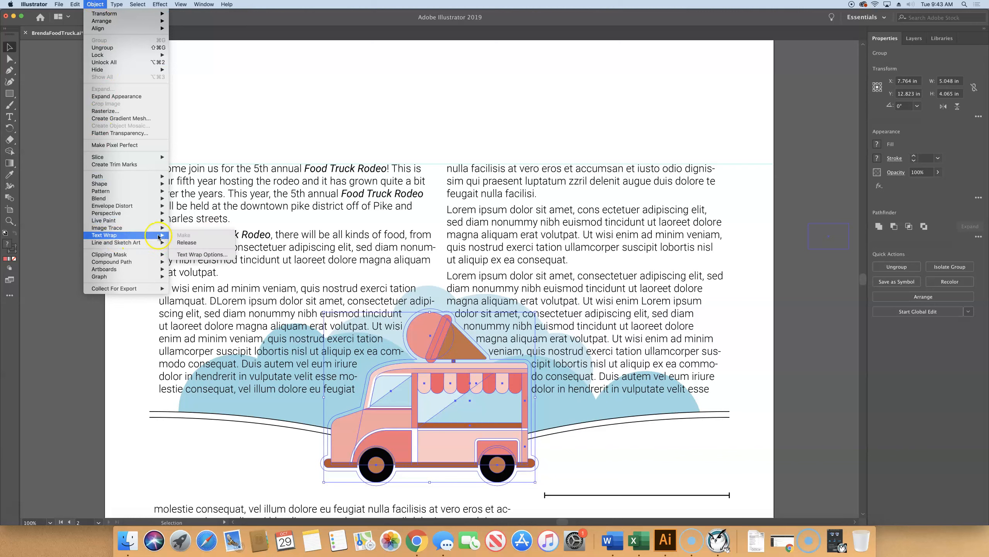
click(193, 253)
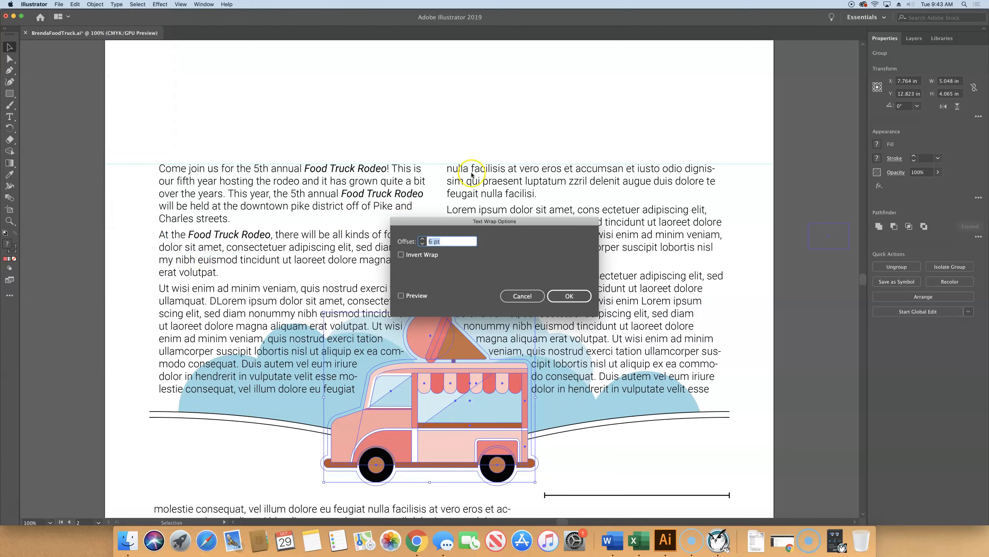
click(541, 217)
drag(541, 217, 684, 148)
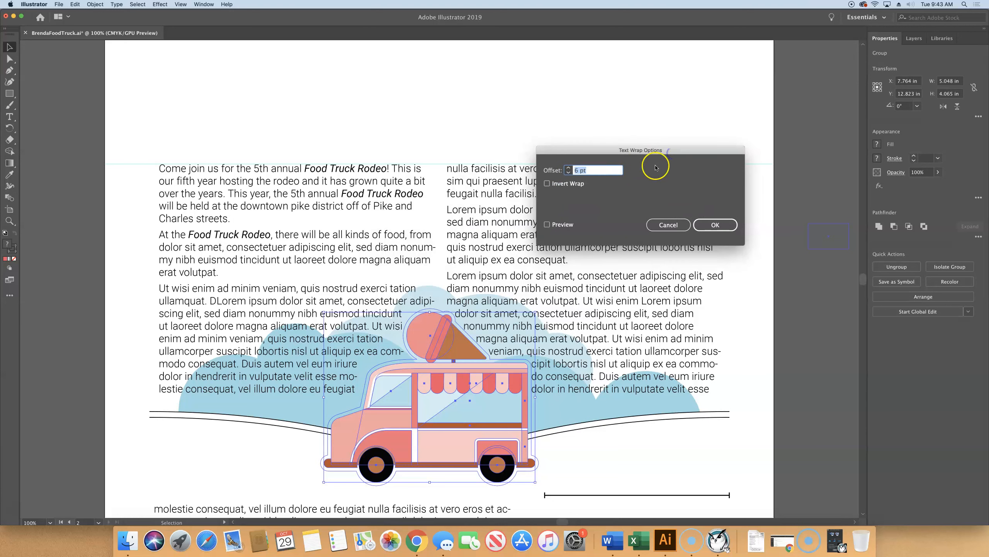
text(20)
key(Return)
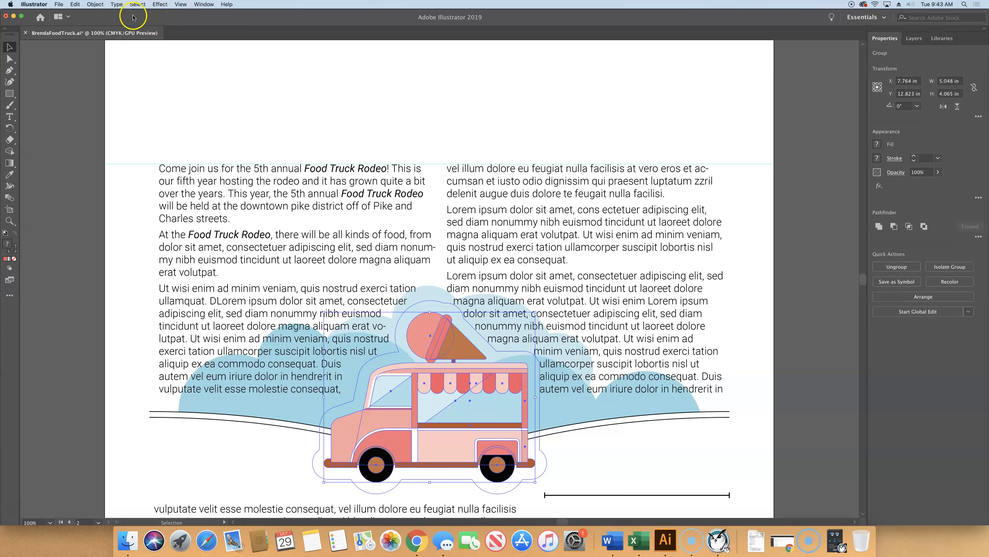
Step: Preview a 50 pt text wrap offset around the ice cream truck group, set it back to 20 pt, and deselect the group
click(95, 4)
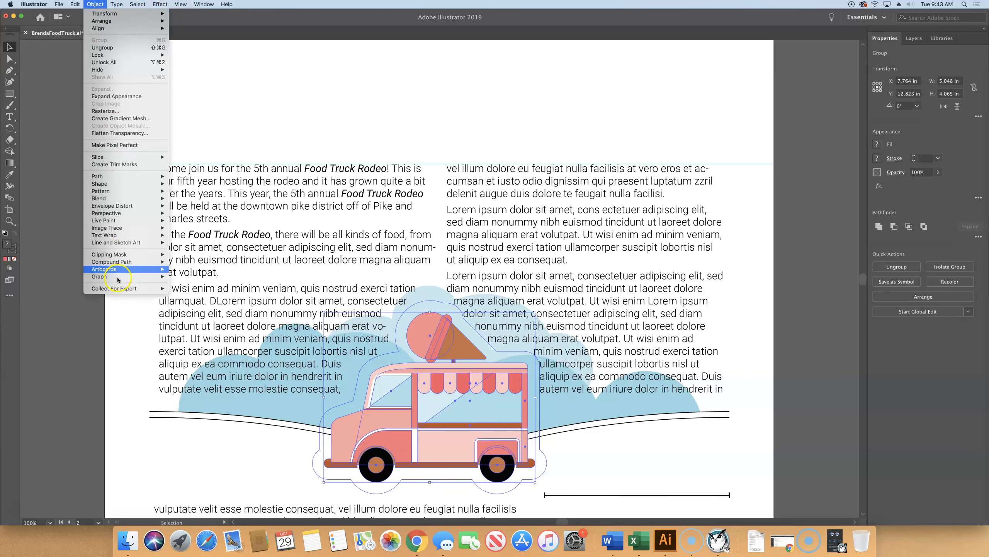
mouse_move(104, 235)
click(186, 254)
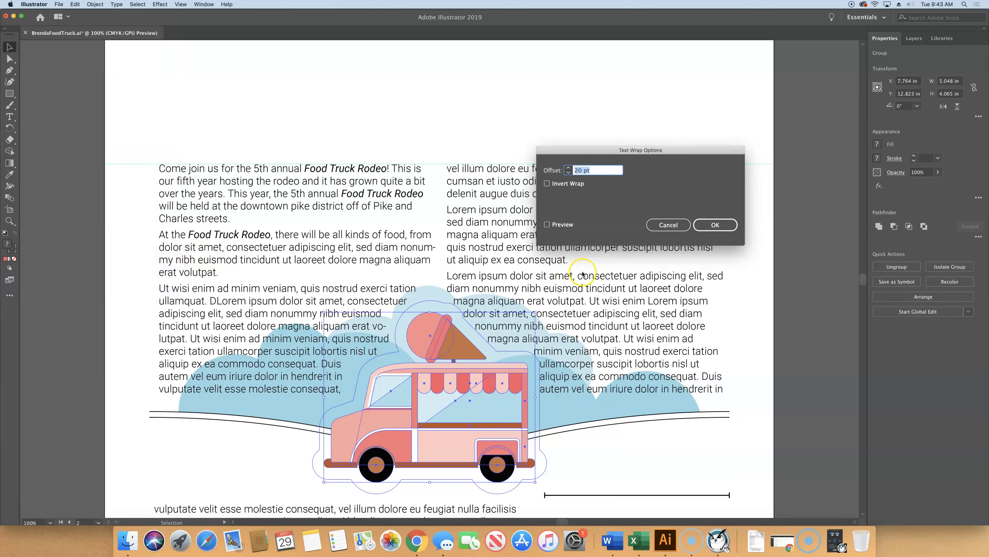
click(547, 224)
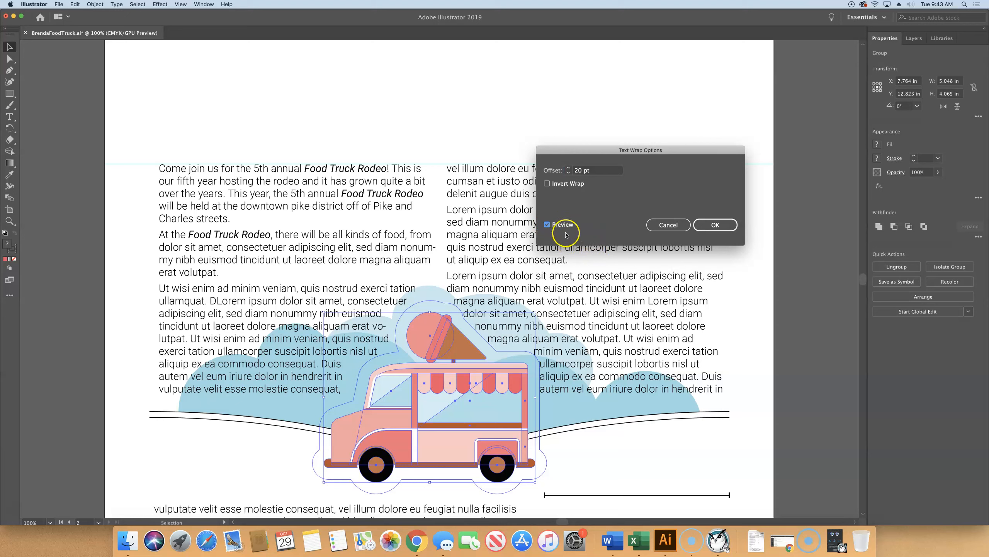
double_click(579, 170)
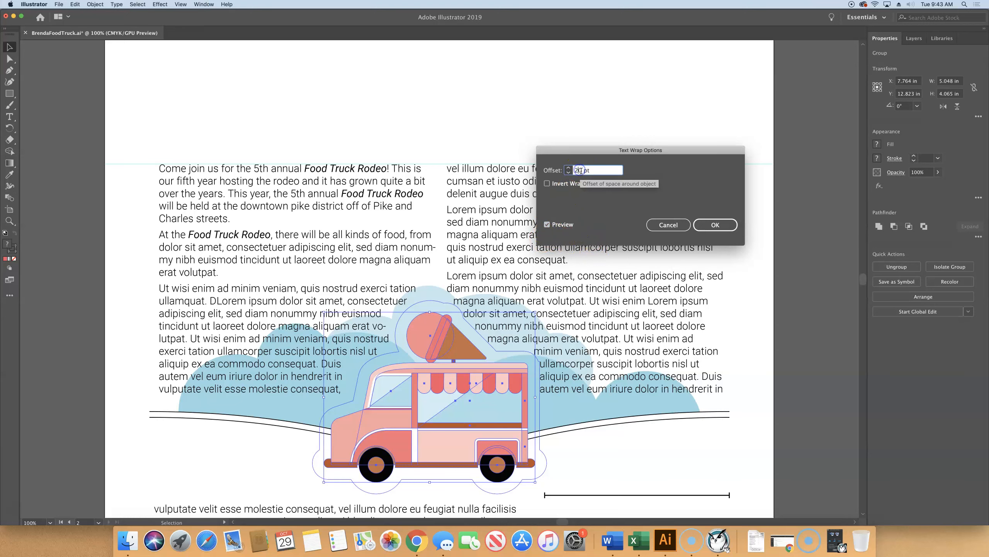
text(50)
key(Tab)
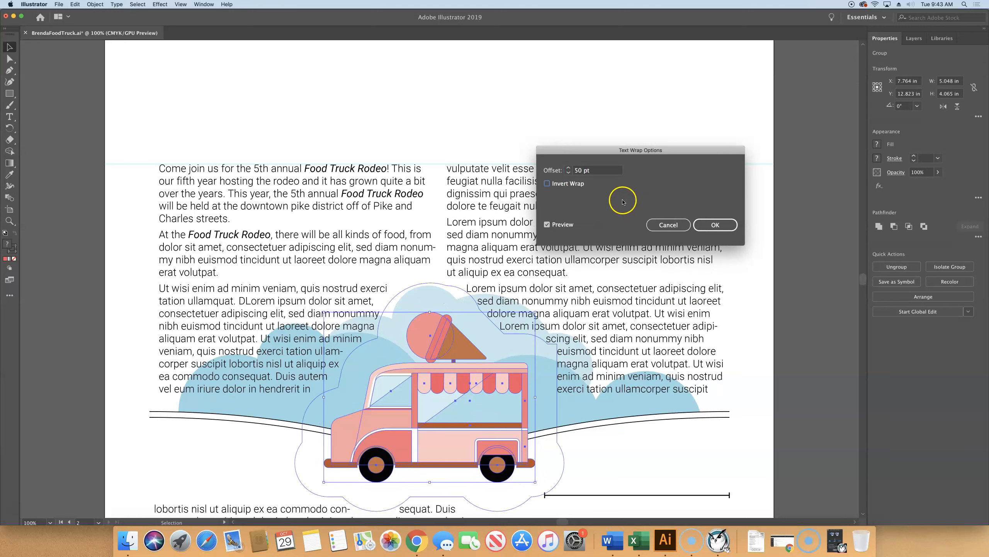
click(581, 171)
double_click(582, 170)
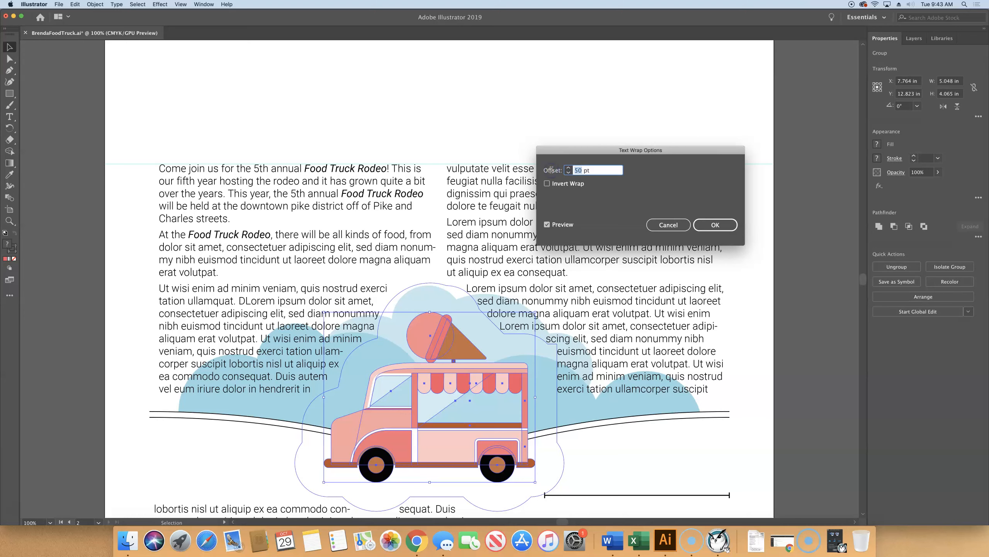
text(20)
key(Tab)
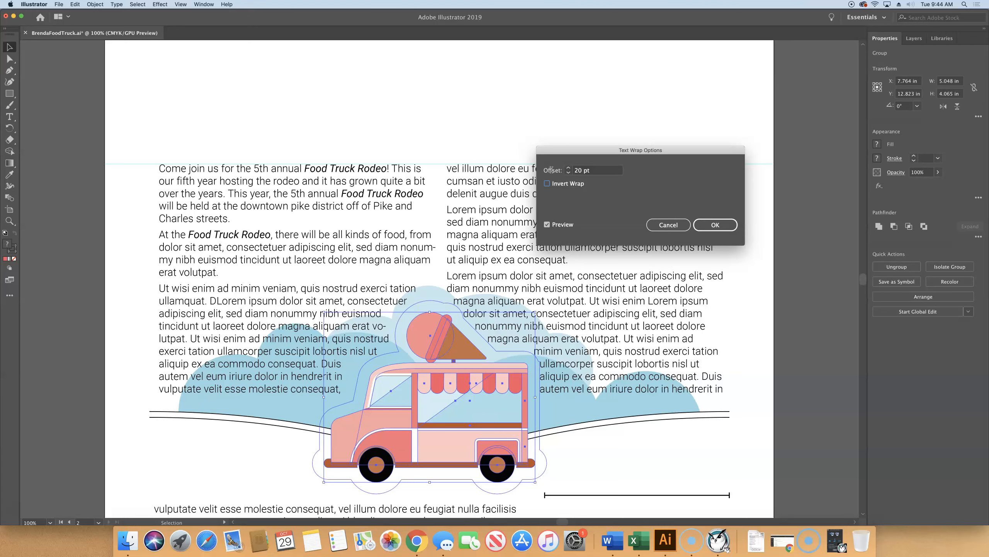
click(716, 225)
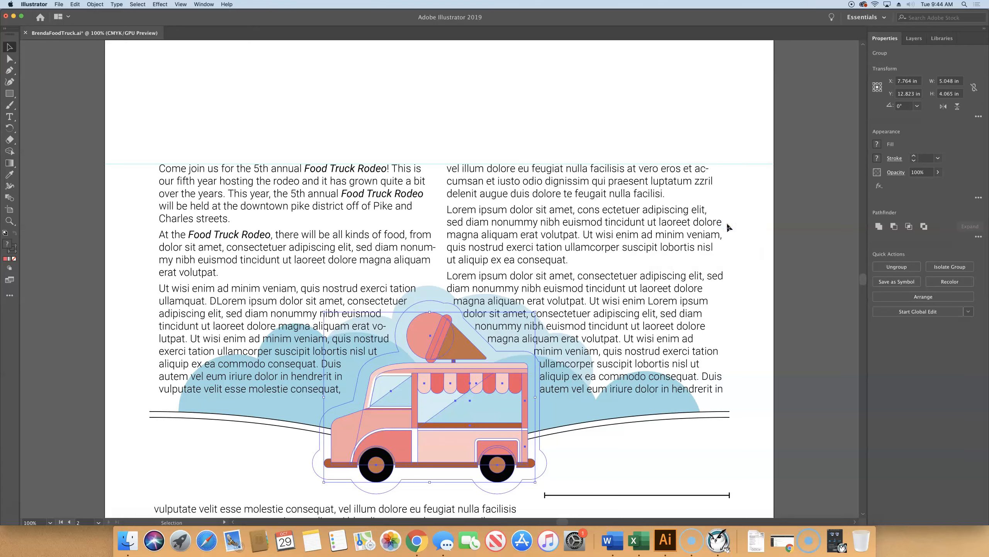
click(582, 78)
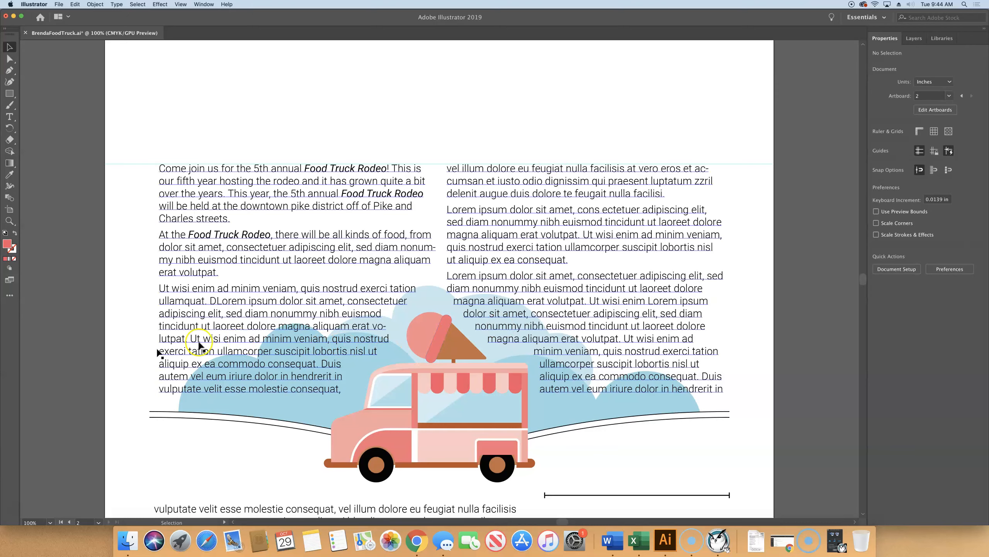
Step: Start a warp envelope distortion on the "FOOD TRUCK RODEO" headline of the first artboard, with the preview turned on
click(68, 522)
scroll(491, 101, down, 1)
scroll(491, 101, right, 1)
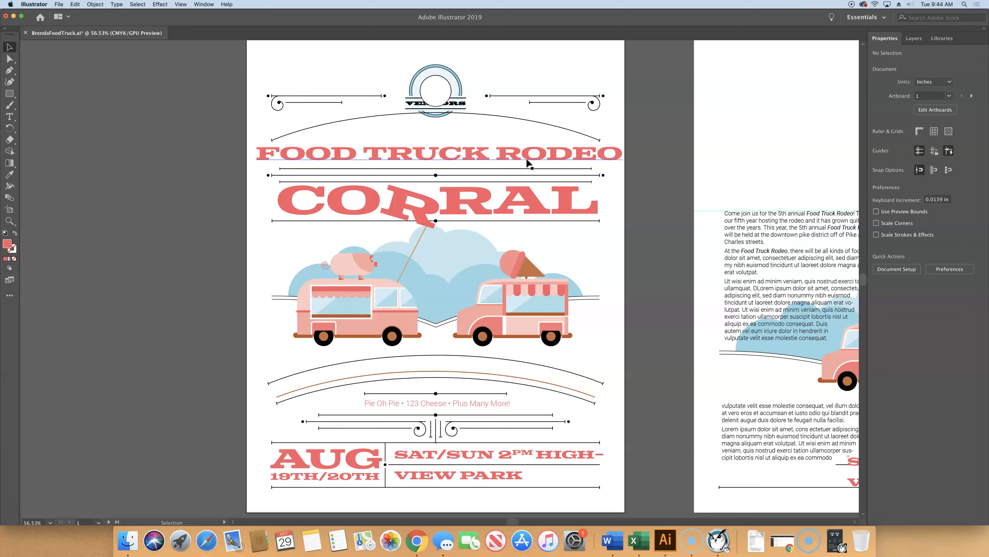
click(495, 161)
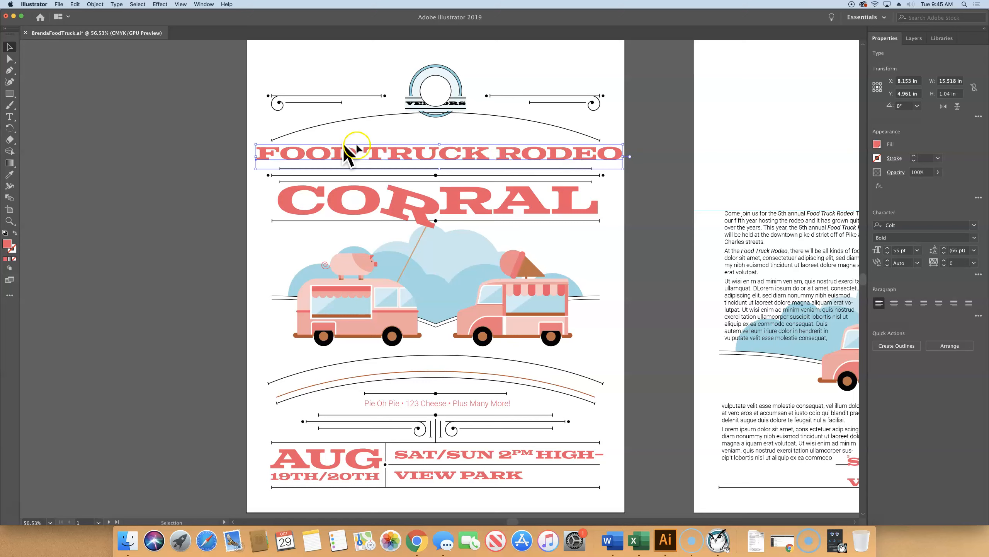
click(452, 155)
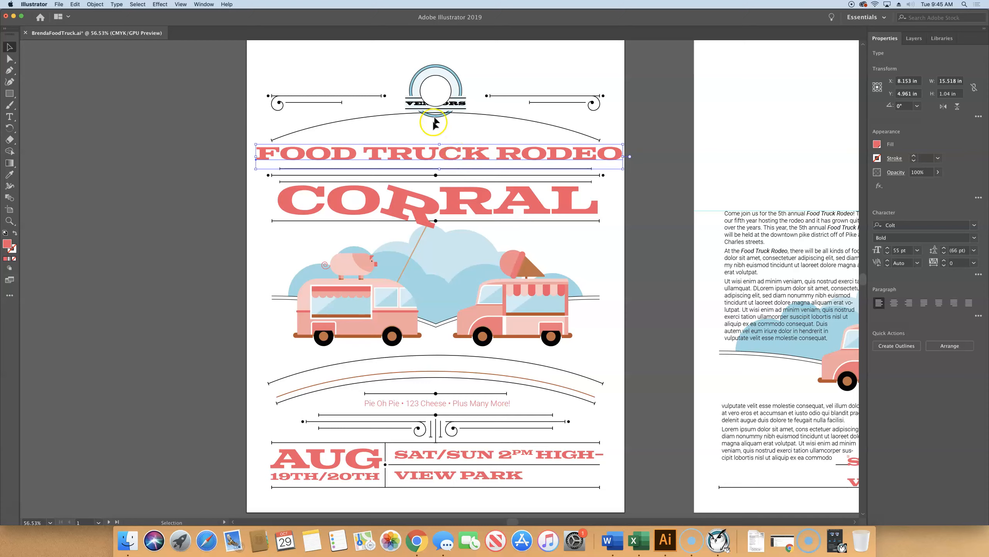
click(97, 4)
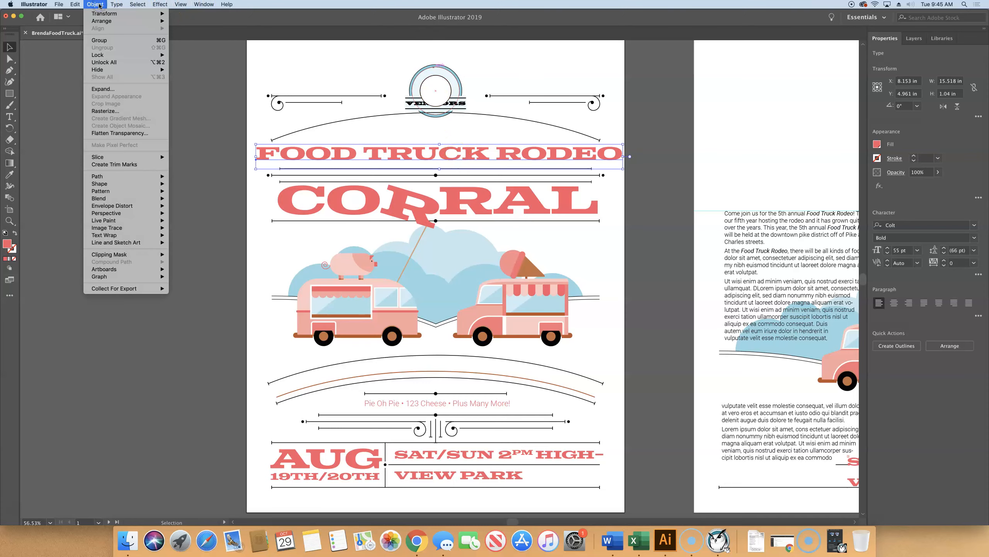
click(119, 206)
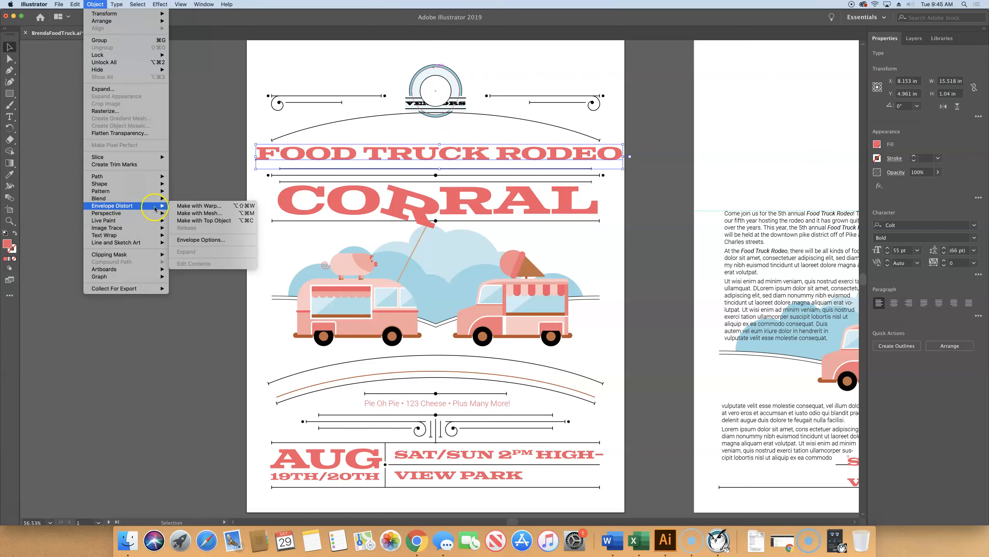
click(185, 206)
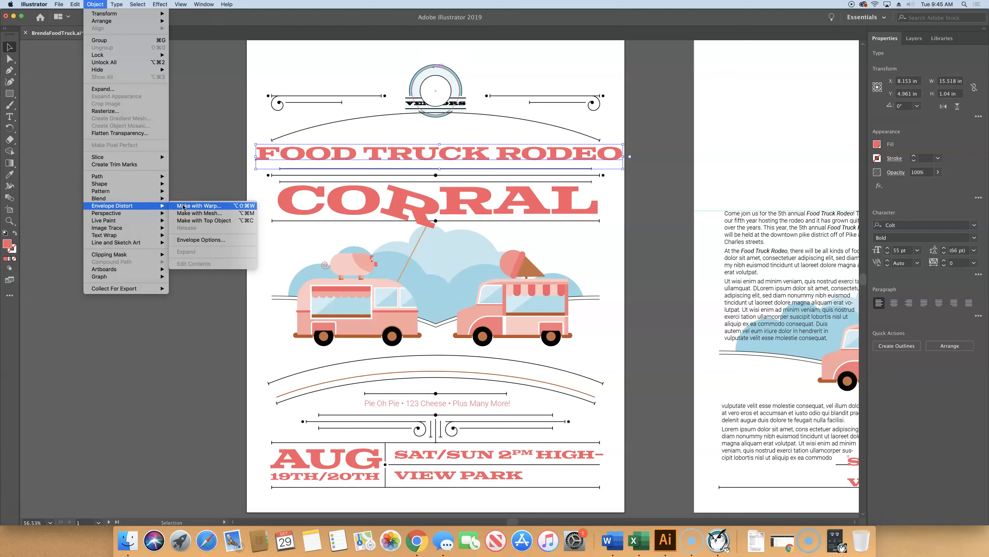
click(197, 206)
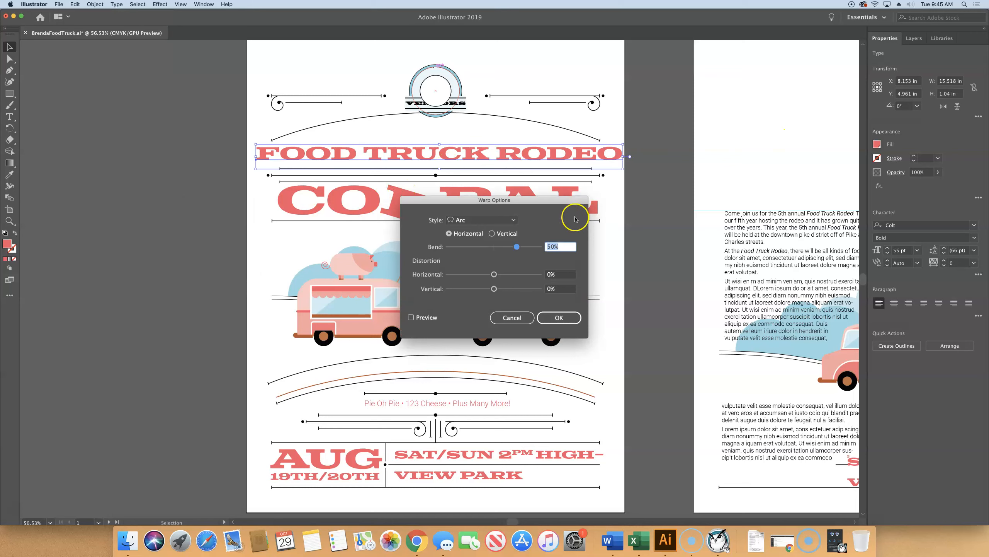
drag(563, 200, 784, 77)
click(640, 190)
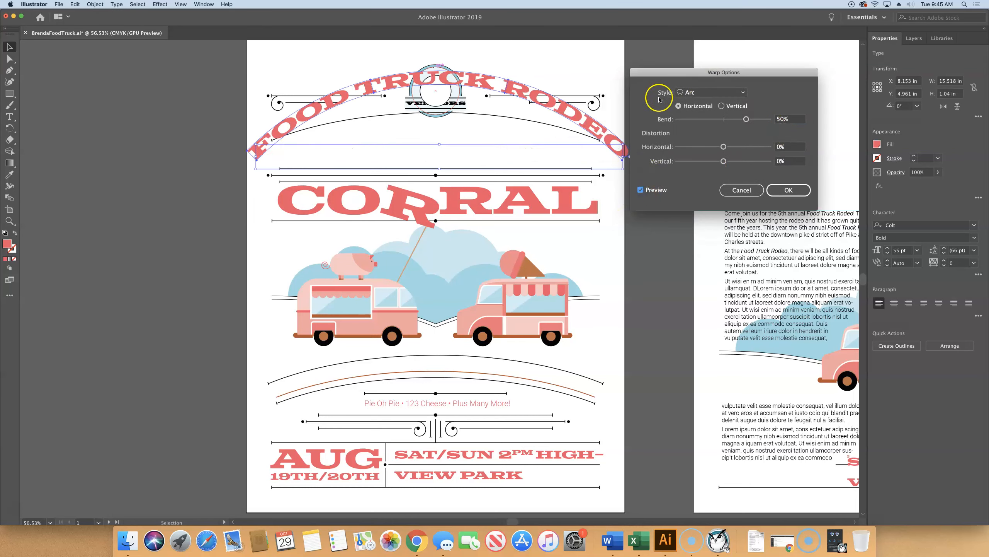
Step: Try the Bulge, Fish and Wave warp styles on the headline, with a 2% bend, 47% horizontal distortion and vertical orientation
click(697, 95)
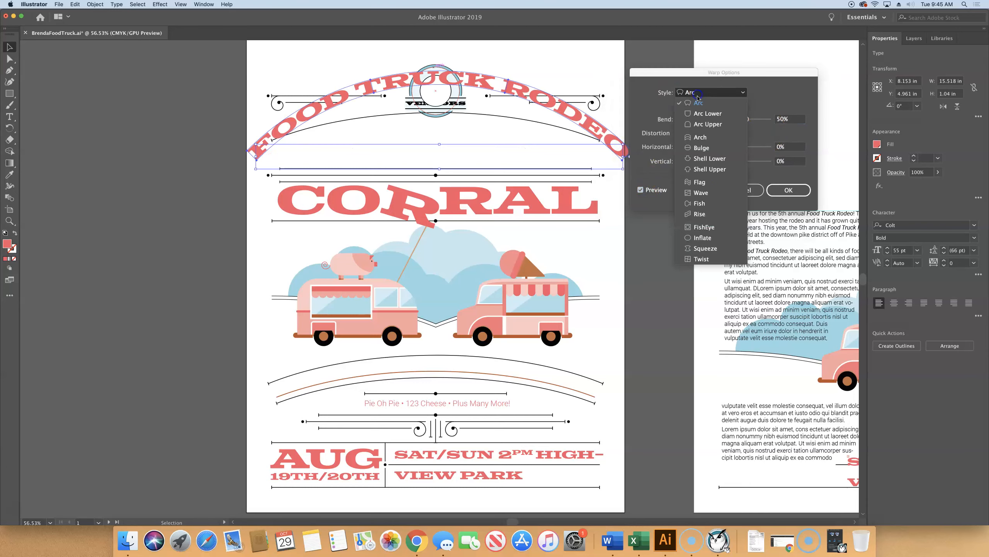
click(697, 147)
click(693, 92)
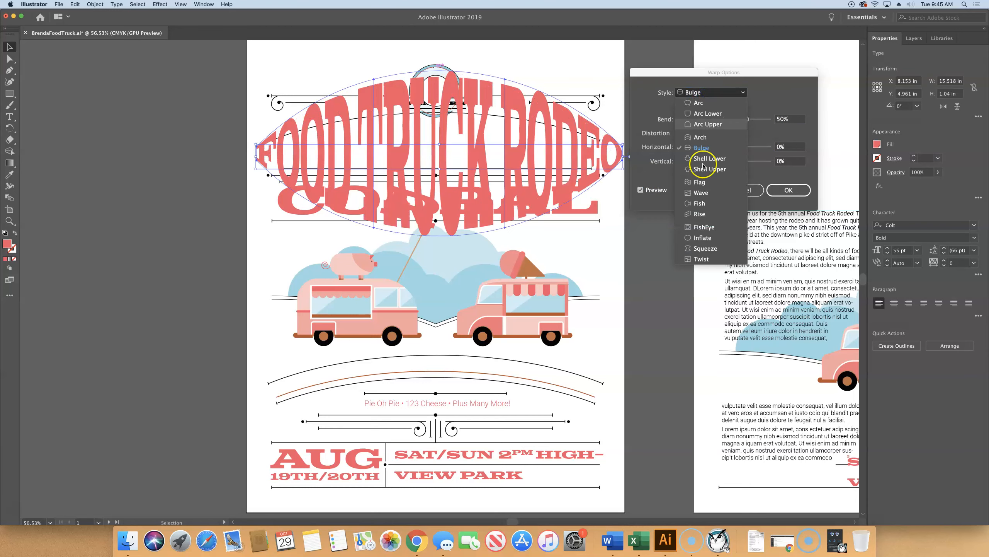
click(704, 208)
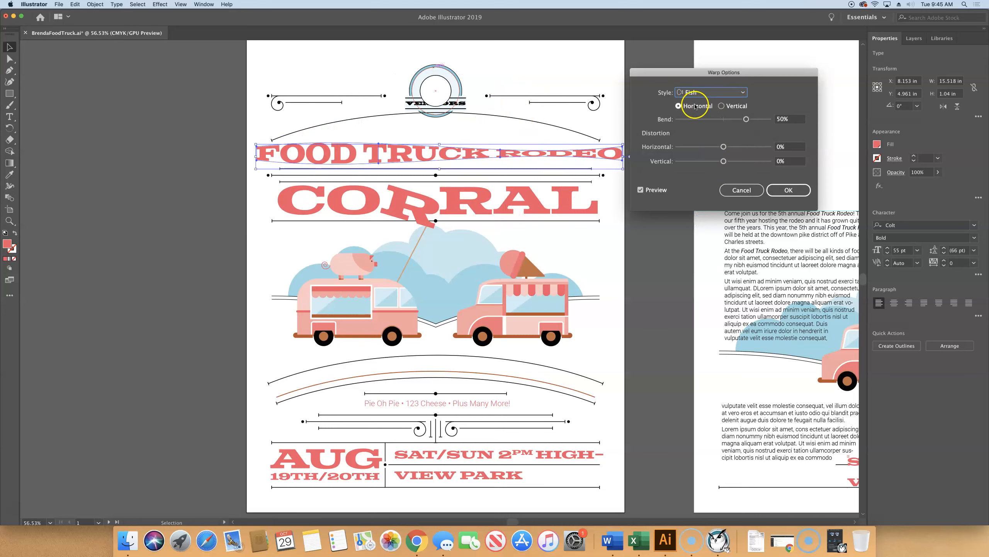
click(704, 92)
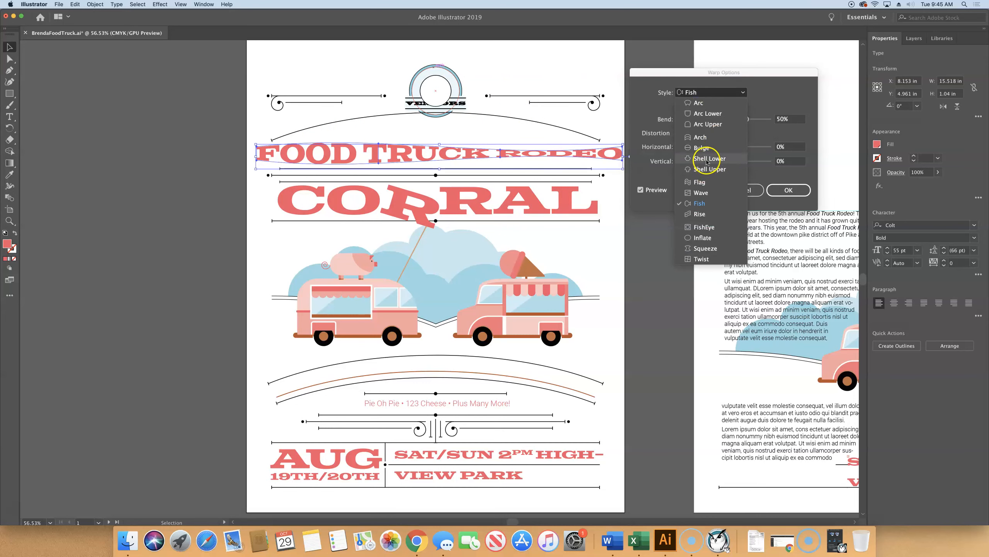
click(697, 148)
drag(746, 119, 745, 147)
click(724, 148)
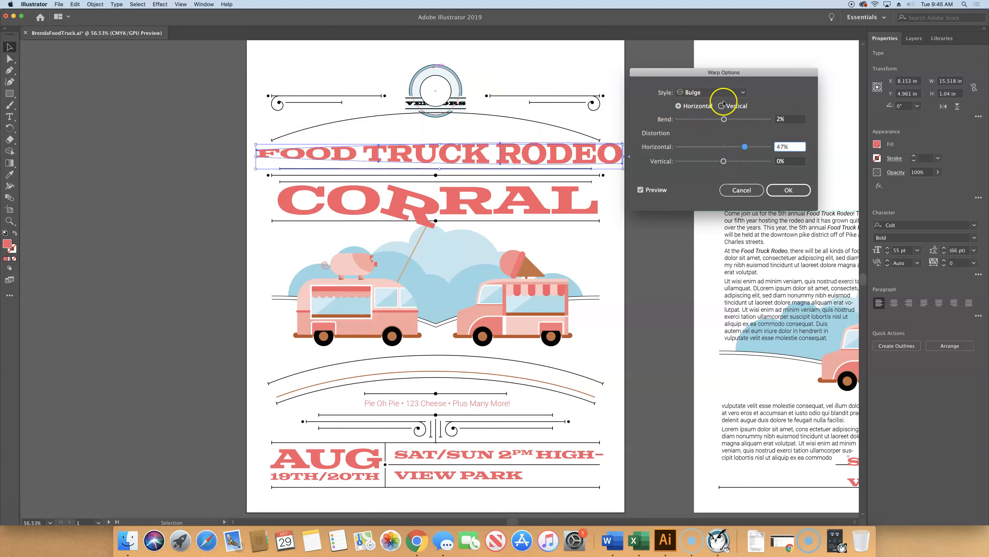
click(735, 107)
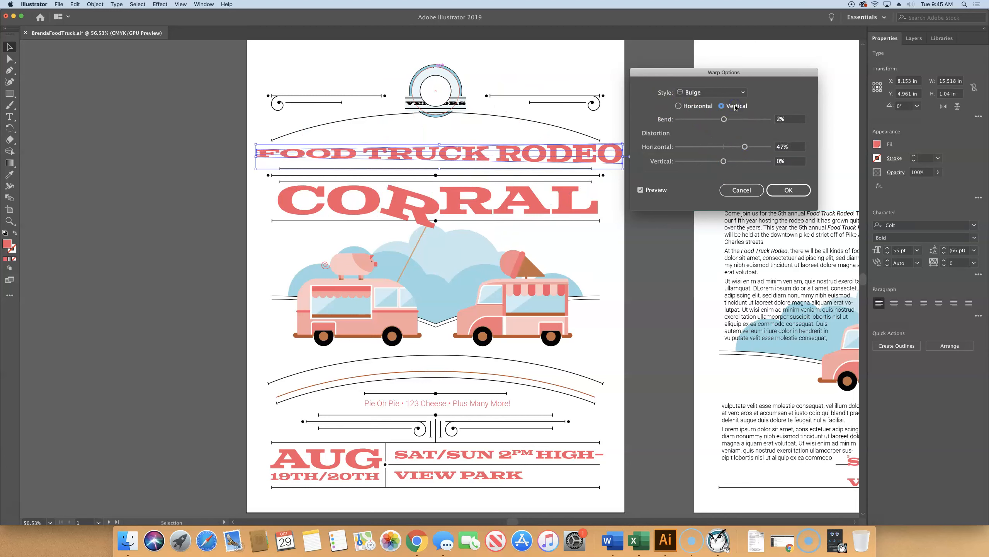
click(709, 92)
click(699, 196)
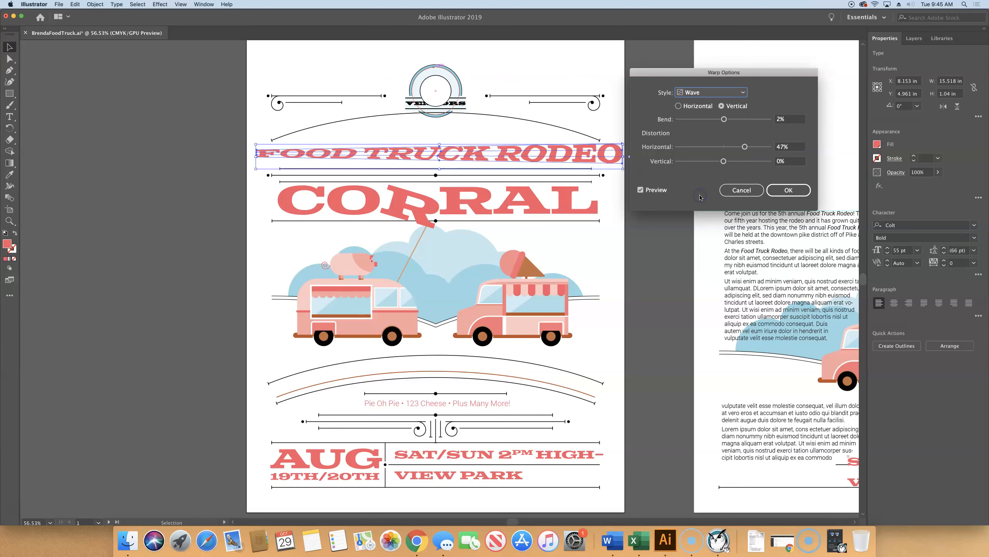
Step: Set the headline's warp style to Arc Upper, horizontal, with a bend of about 31% and horizontal distortion of about -2%
click(684, 96)
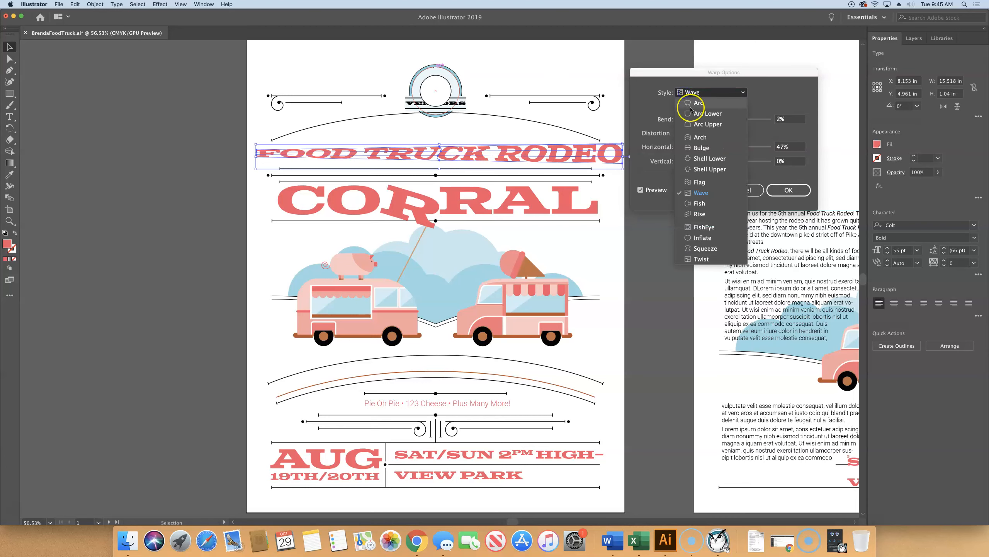
click(692, 117)
click(679, 105)
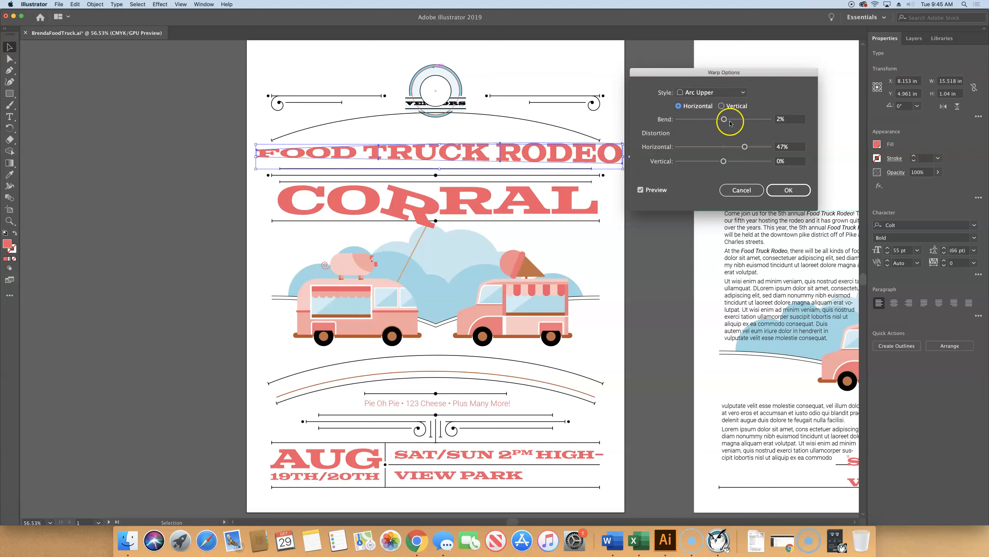
drag(724, 120, 723, 149)
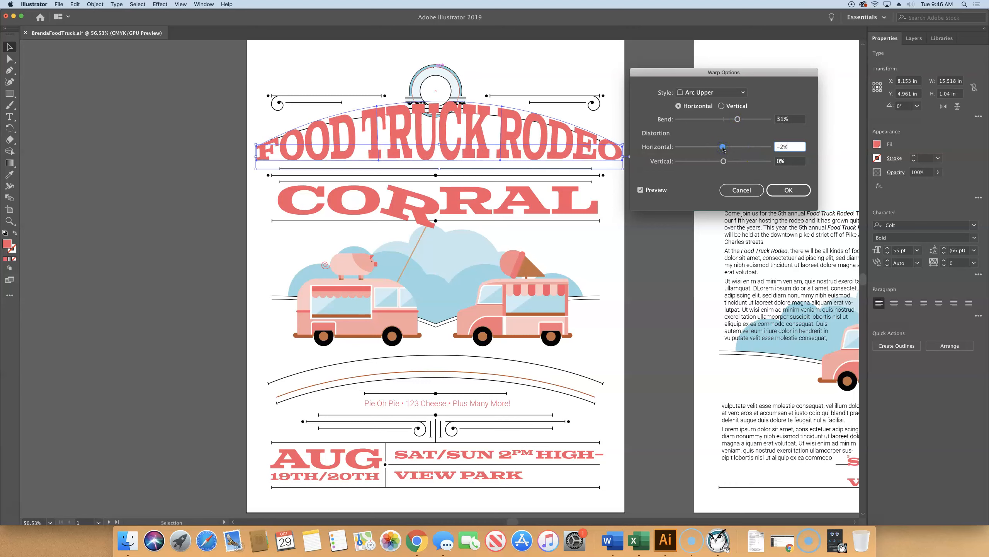
Step: Set the headline warp's horizontal distortion to 0% and its bend to 30%
text(0)
key(BackSpace)
key(BackSpace)
key(BackSpace)
key(BackSpace)
text(0)
click(771, 118)
text(30)
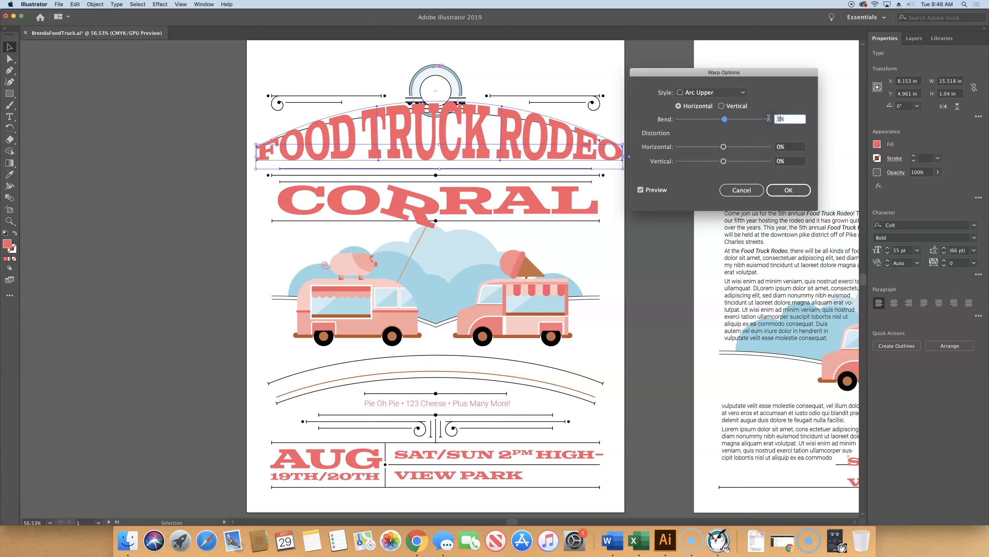
Step: Apply the Arc Upper warp to the "FOOD TRUCK RODEO" headline
click(787, 190)
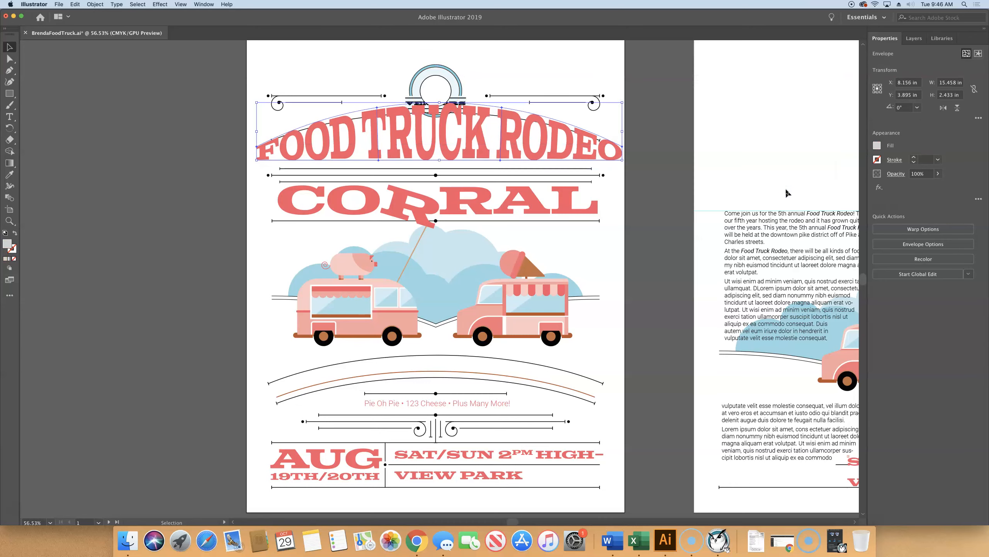
click(831, 183)
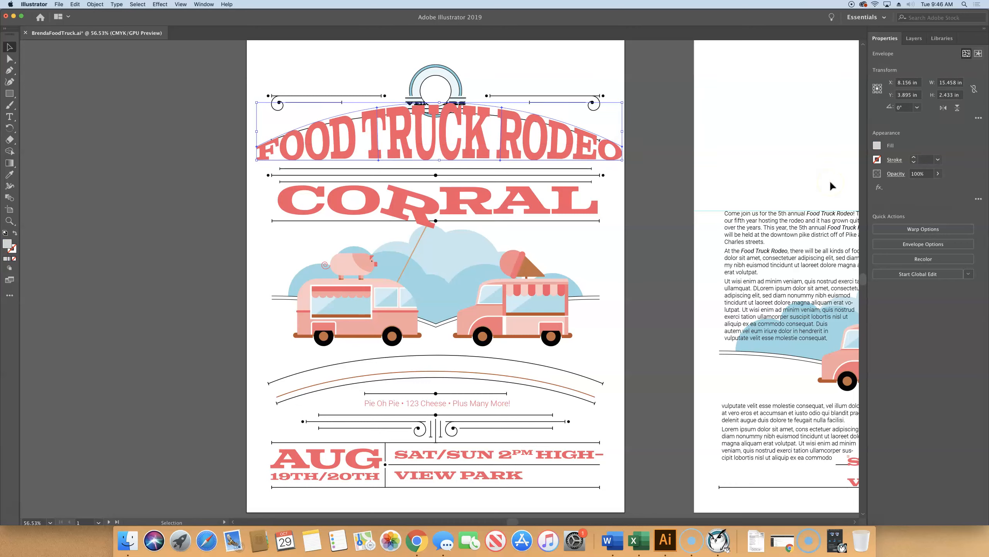
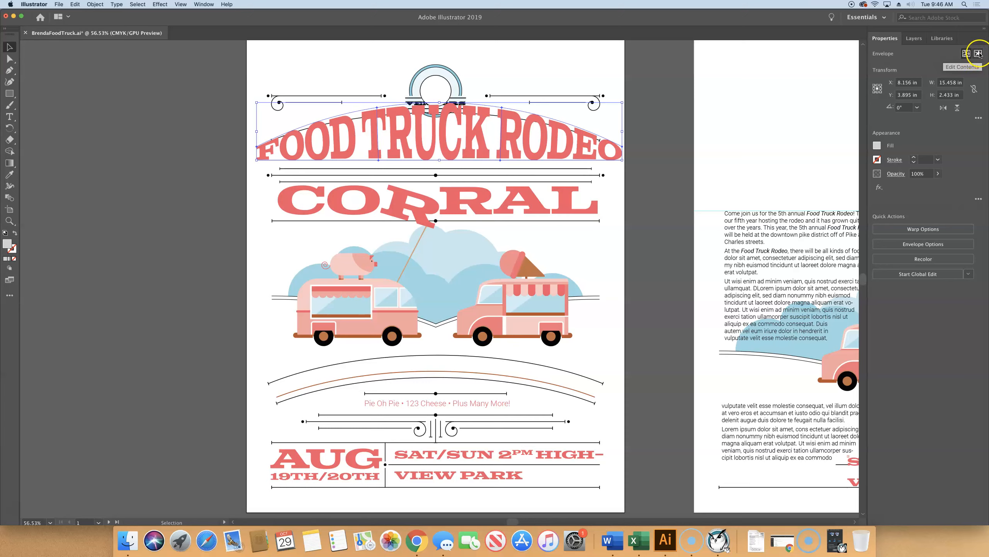
Step: Edit the warped headline's envelope contents and delete the word "RODEO" so it reads "FOOD TRUCK"
click(979, 53)
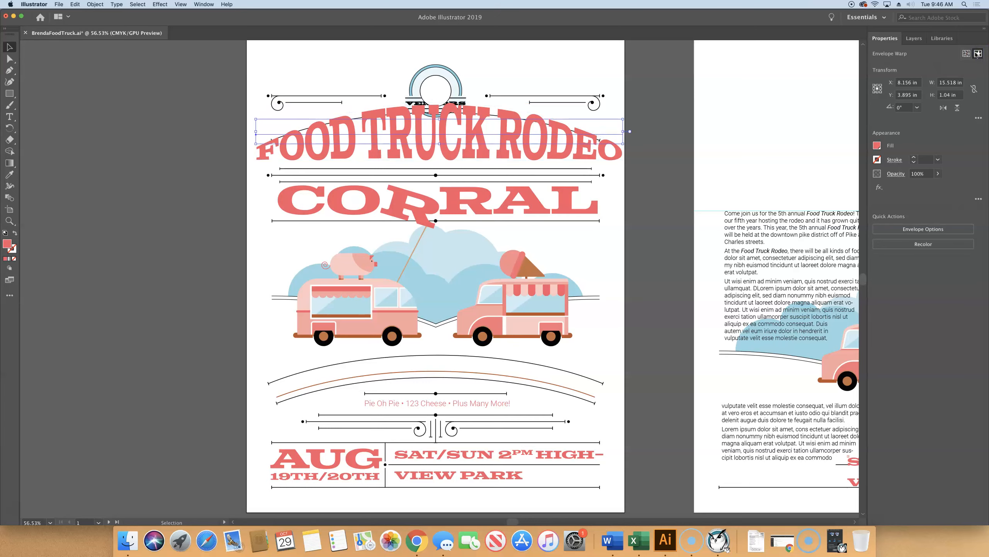
click(9, 117)
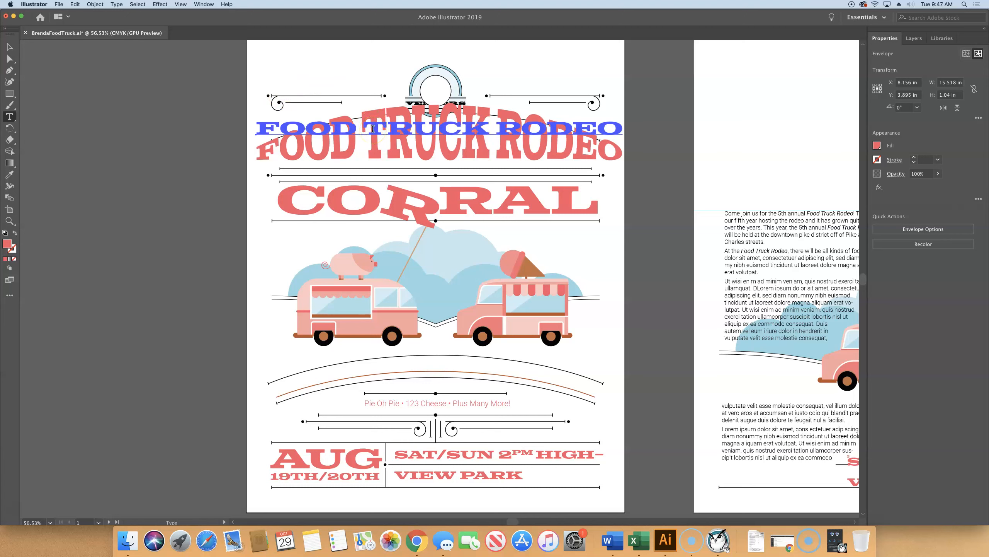
click(371, 124)
triple_click(521, 129)
click(527, 128)
double_click(533, 128)
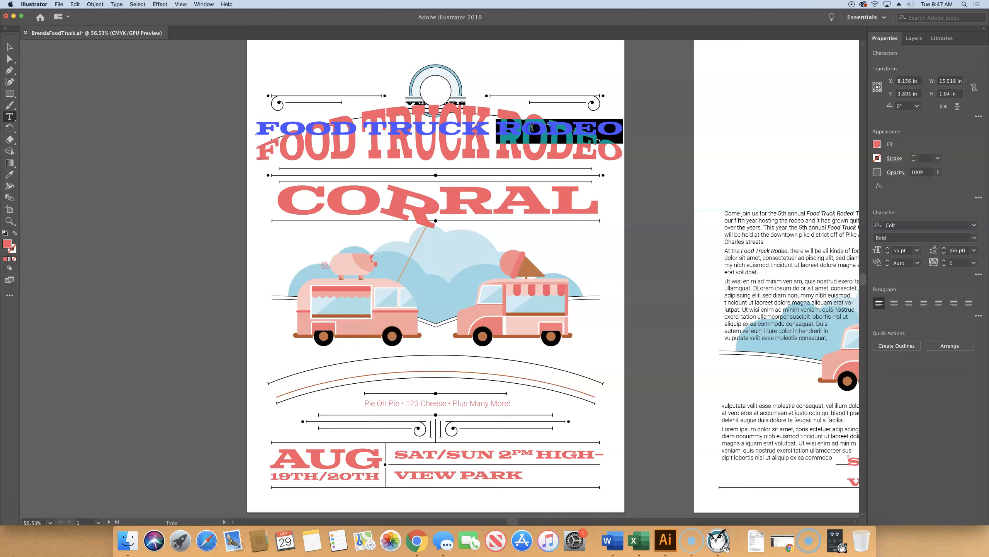
key(BackSpace)
key(BackSpace)
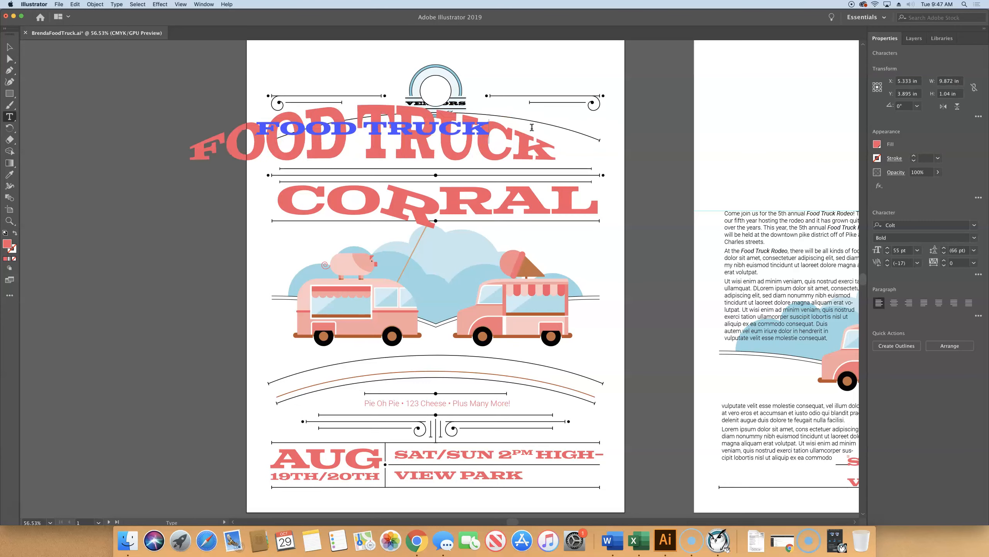
click(531, 128)
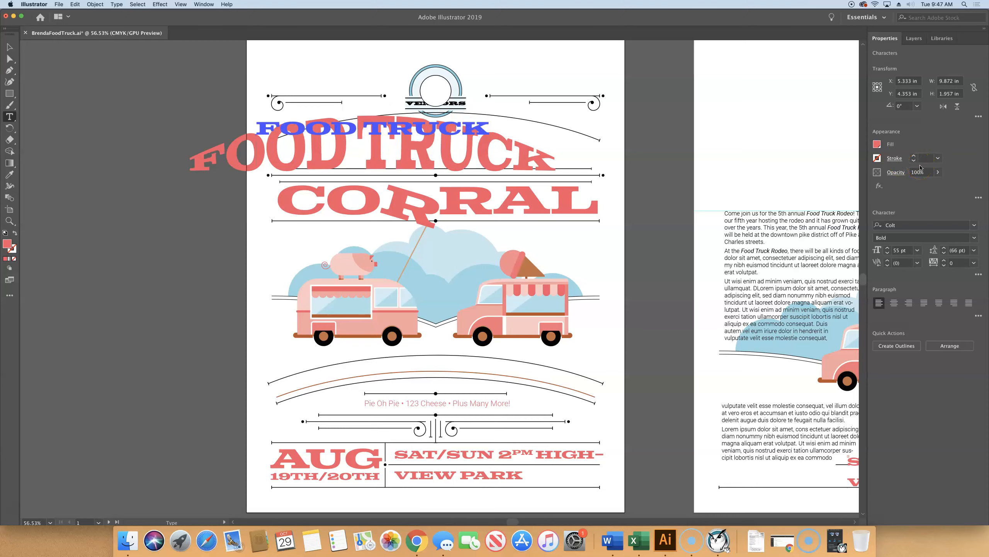
key(BackSpace)
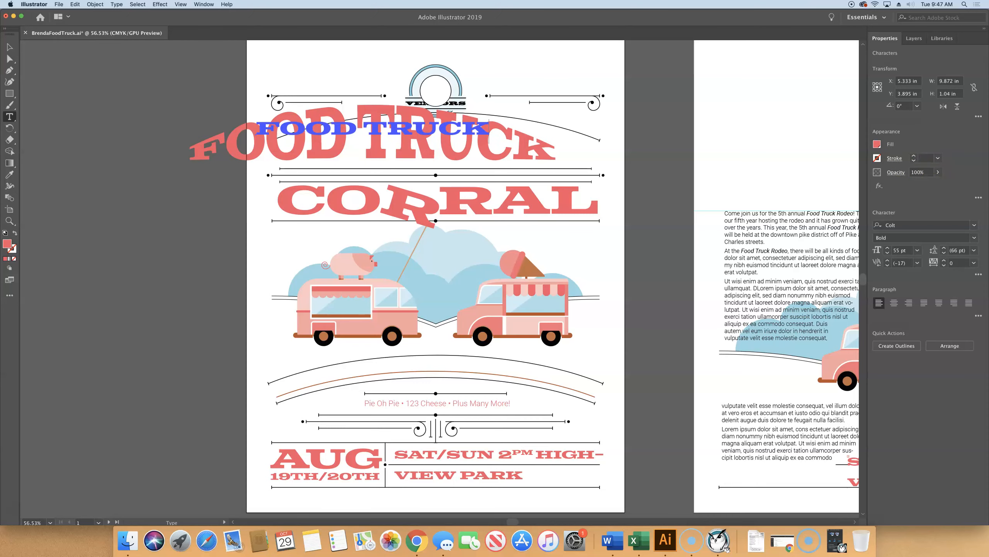
click(9, 47)
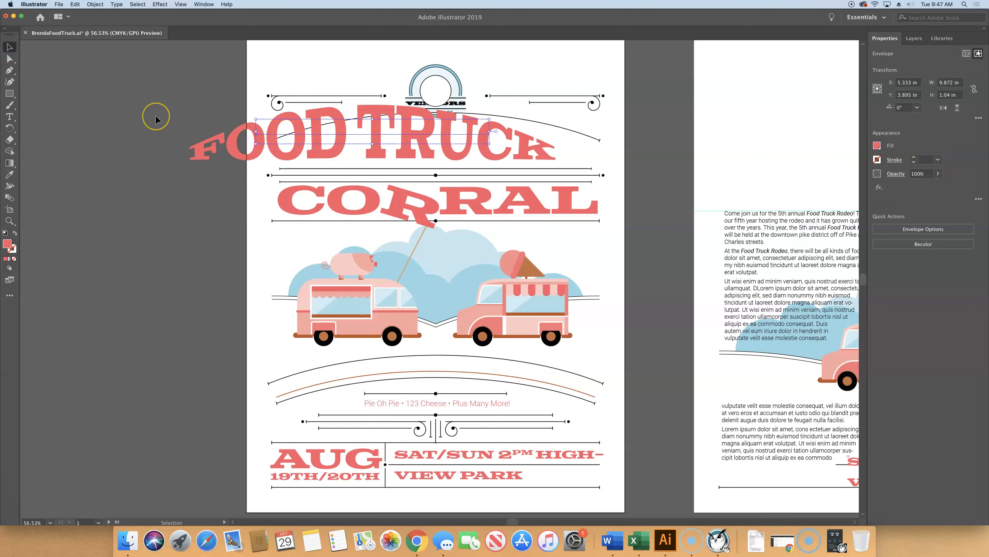
Step: Return to editing the headline's envelope and set its Arc Upper warp bend to 20%
scroll(155, 117, left, 2)
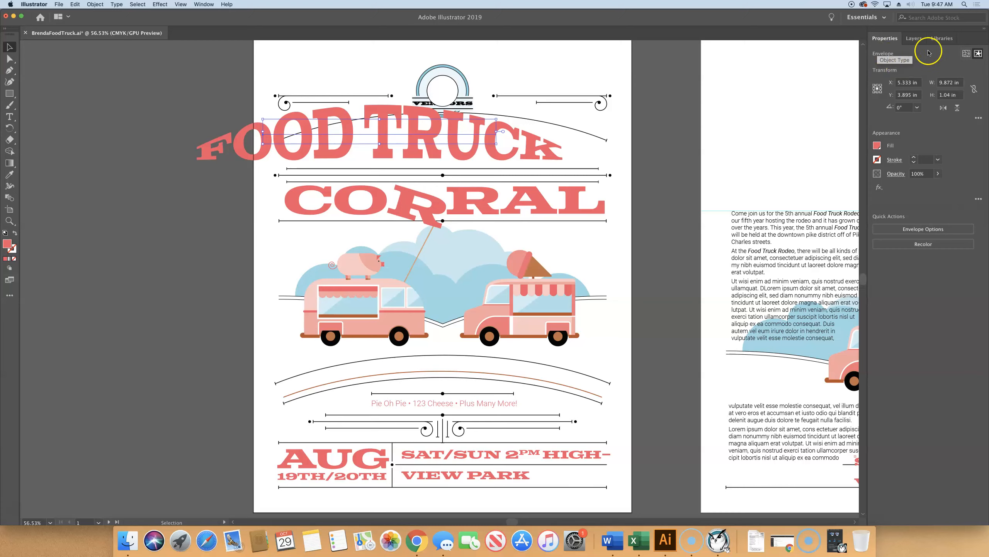
click(966, 54)
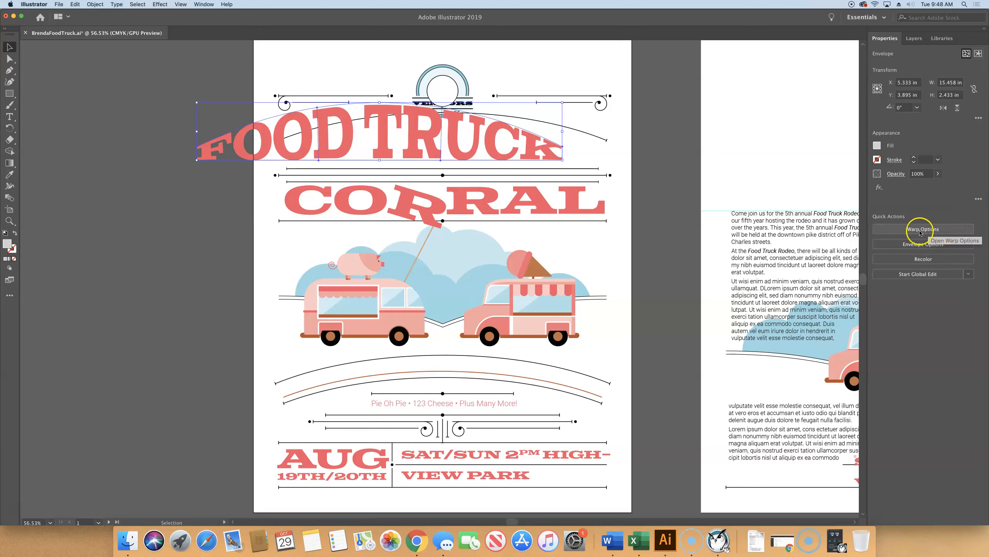
click(938, 229)
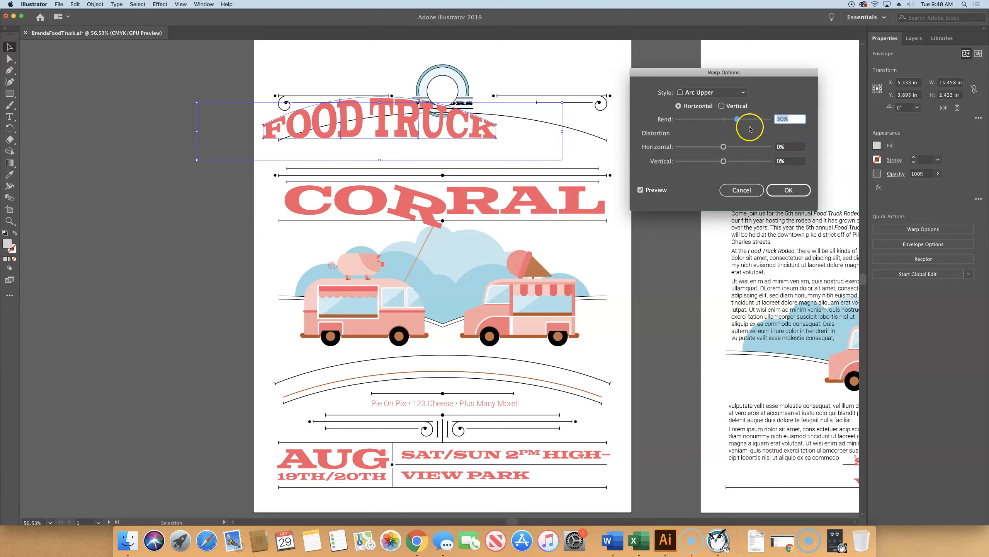
drag(736, 121, 732, 120)
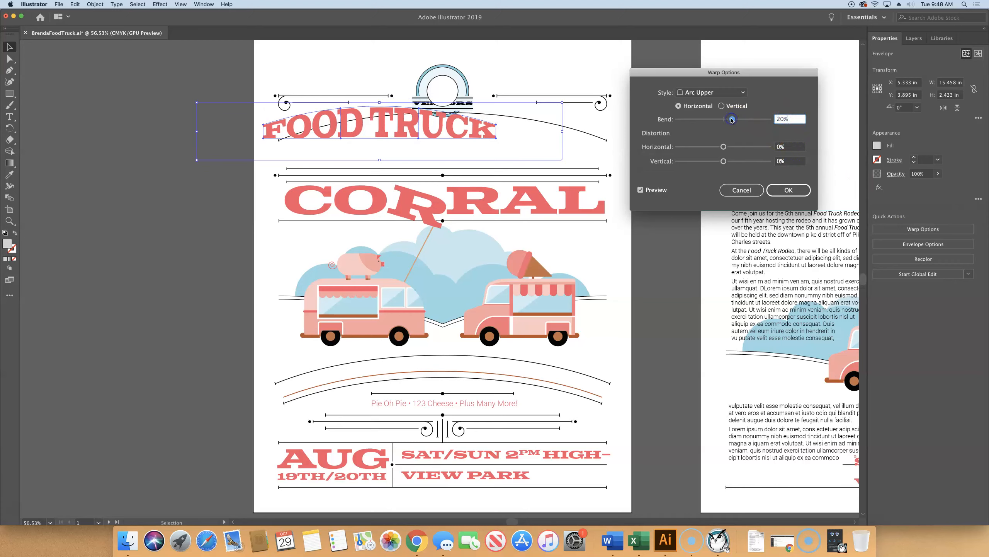
click(791, 190)
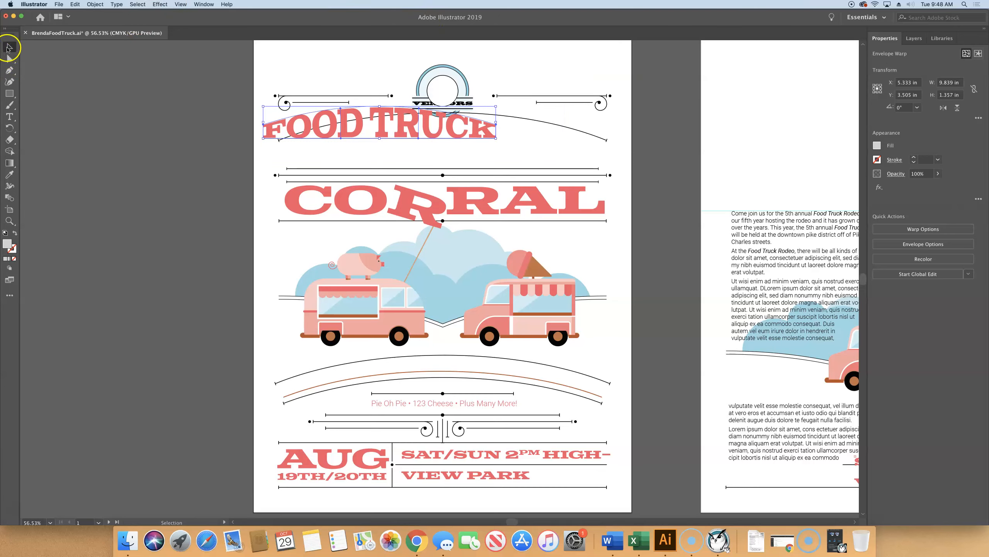
Step: Move the "FOOD TRUCK" headline beneath the arched line and scale it proportionally to about 13.8 in wide, filling the space above "CORRAL"
drag(382, 129, 433, 152)
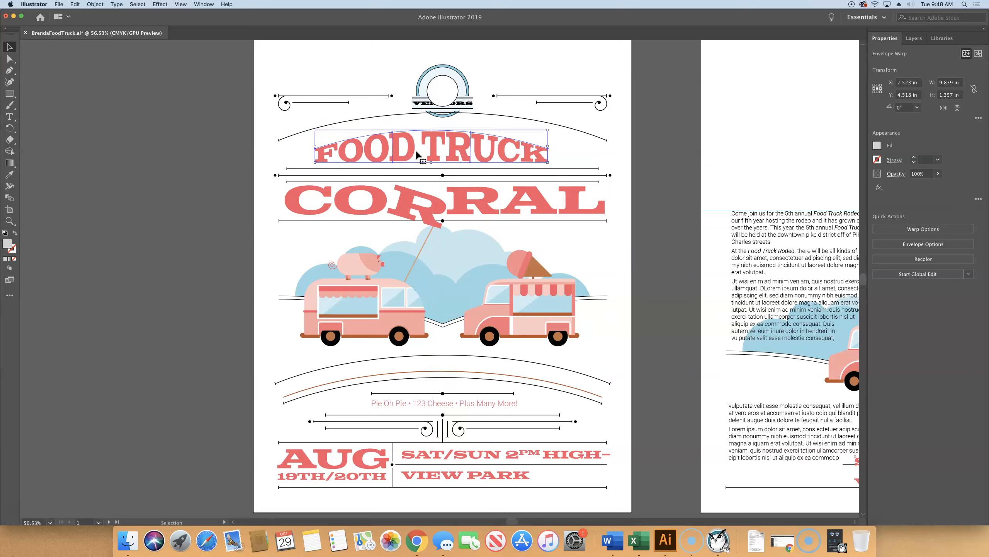
click(504, 147)
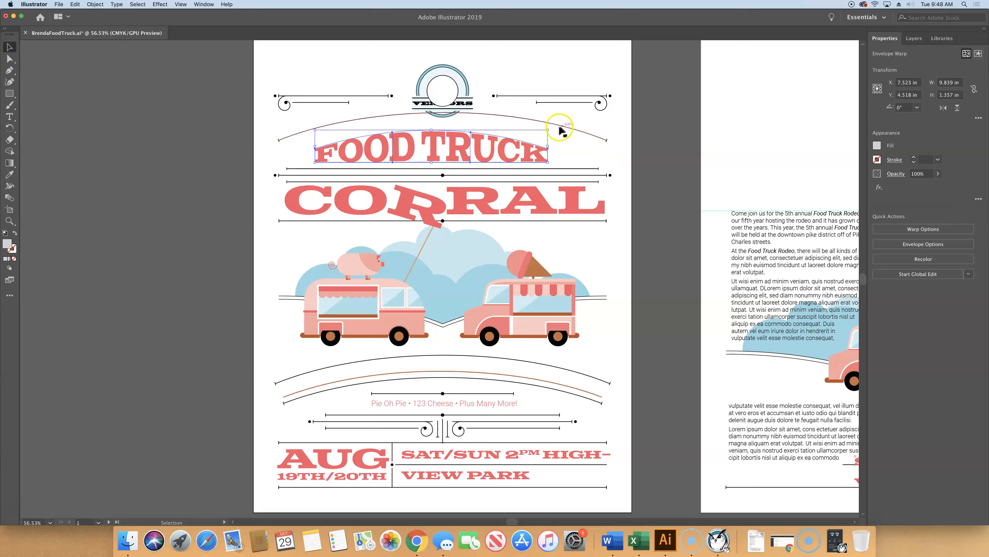
drag(548, 132, 622, 112)
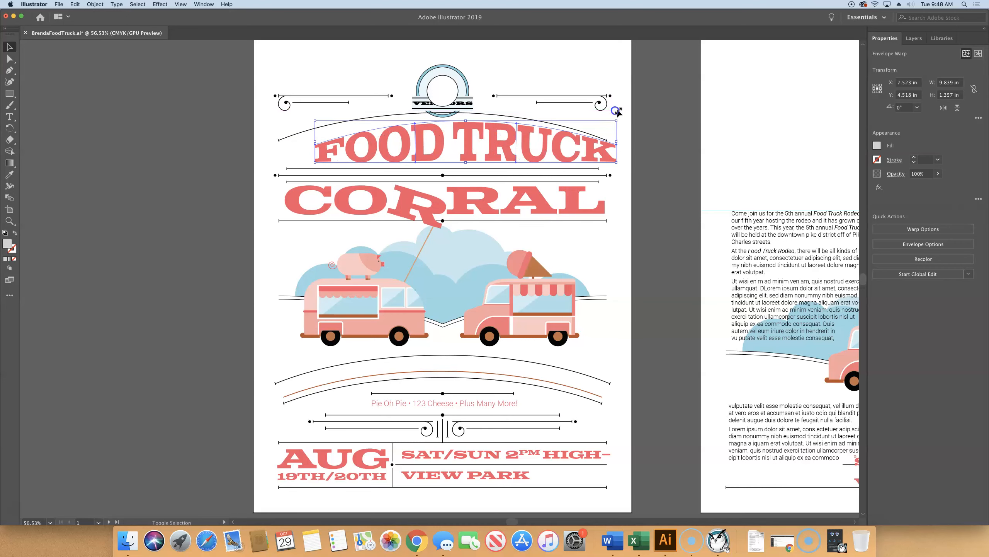
drag(320, 119, 285, 120)
drag(476, 151, 467, 152)
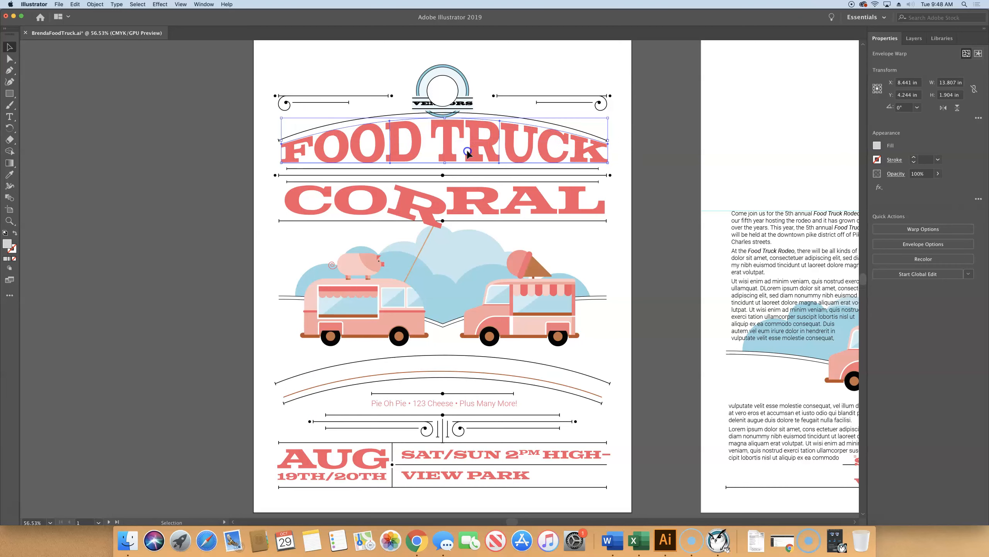
click(659, 136)
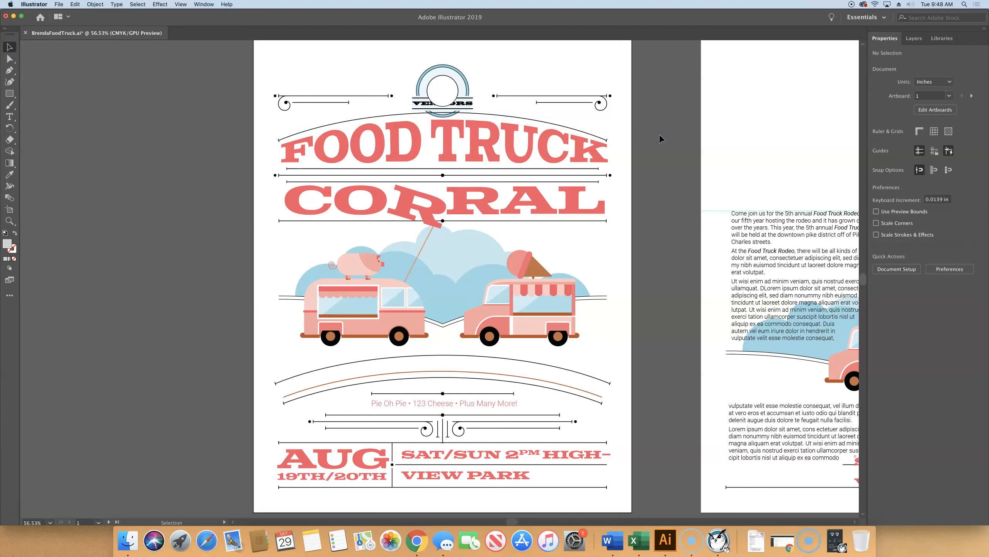
Step: Nudge the "FOOD TRUCK" headline down three increments below the arched line and save the document
click(489, 129)
key(Down)
key(Down)
key(Down)
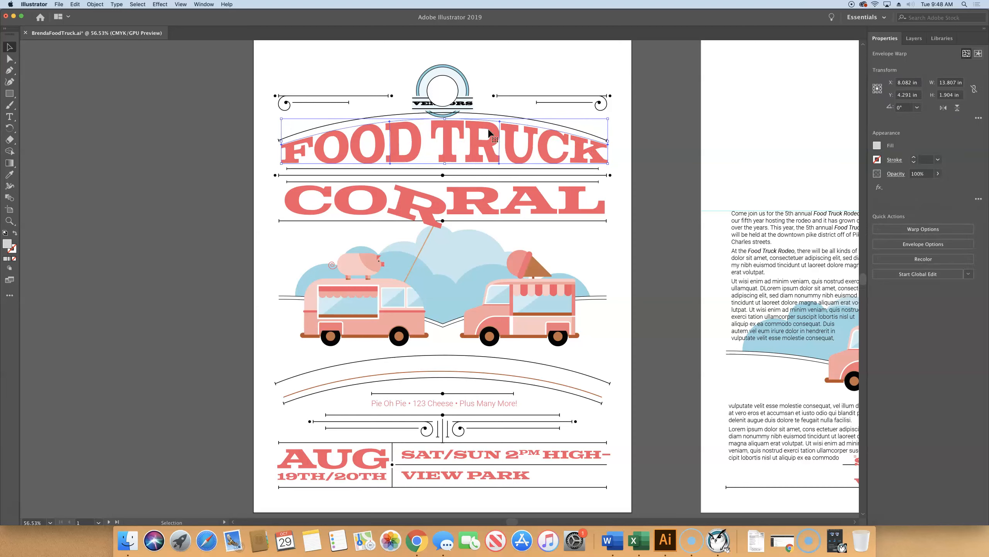
click(661, 125)
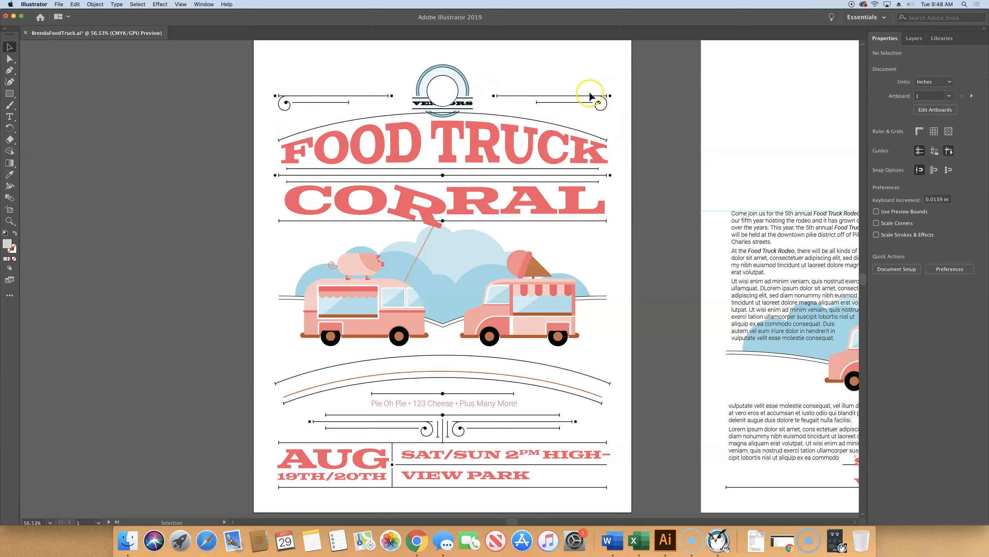
click(59, 4)
click(69, 64)
Step: Place type on the brown curved path between the two black arches below the trucks, starting at the path's middle
key(super+equal)
key(super+equal)
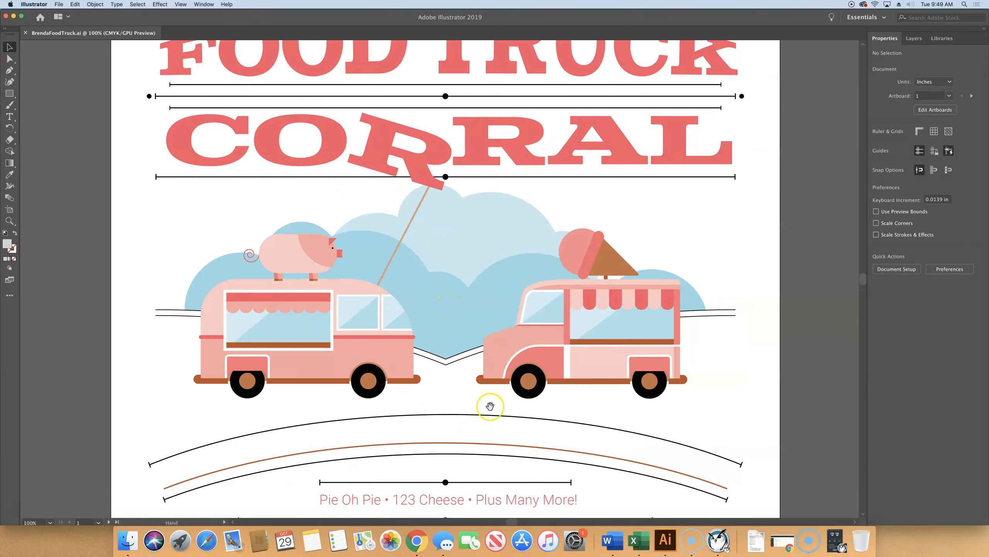
drag(490, 404, 496, 264)
drag(489, 200, 482, 150)
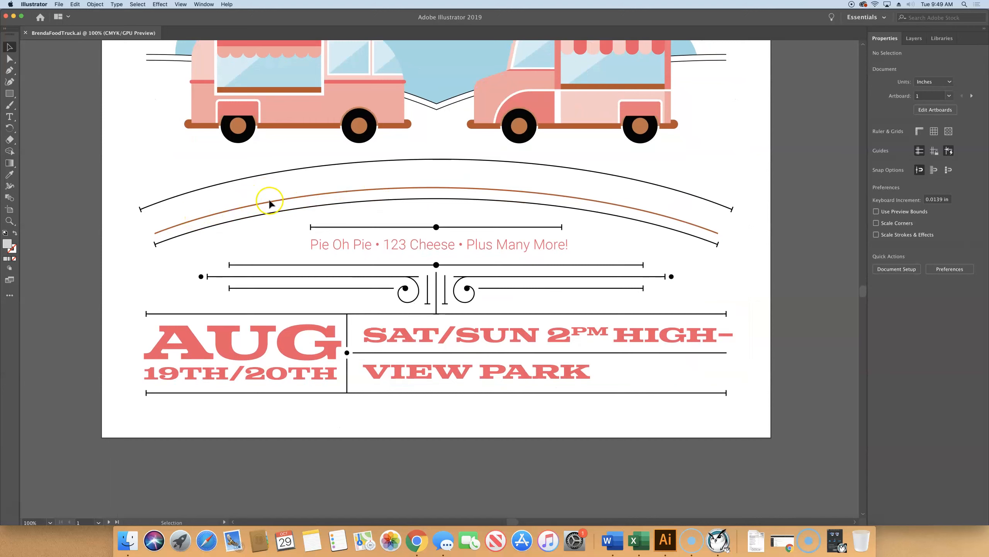
click(280, 201)
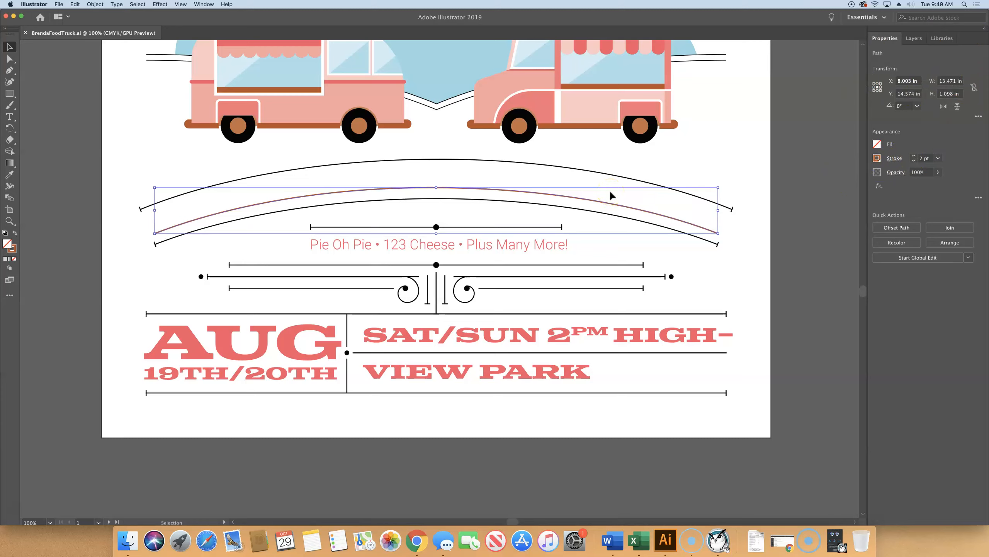
click(11, 116)
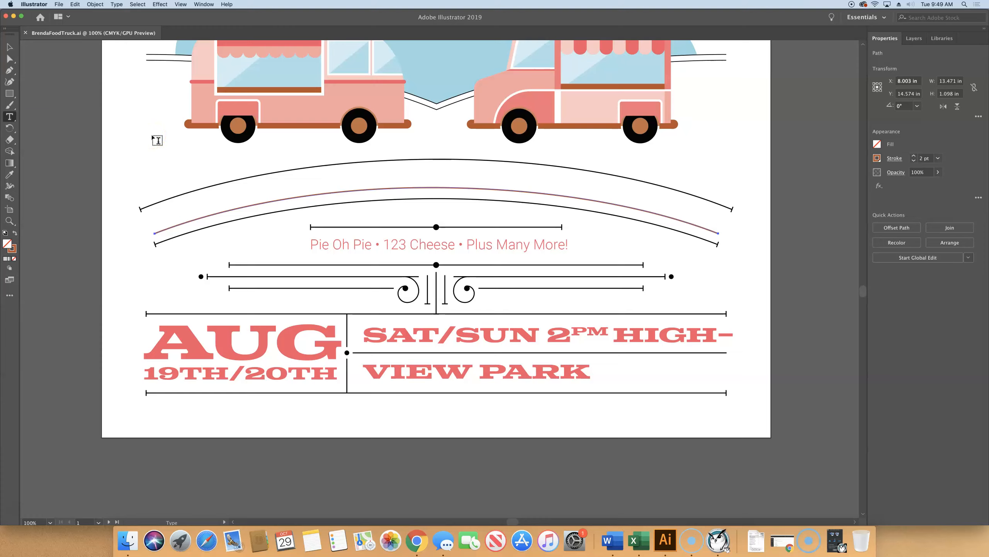
click(429, 186)
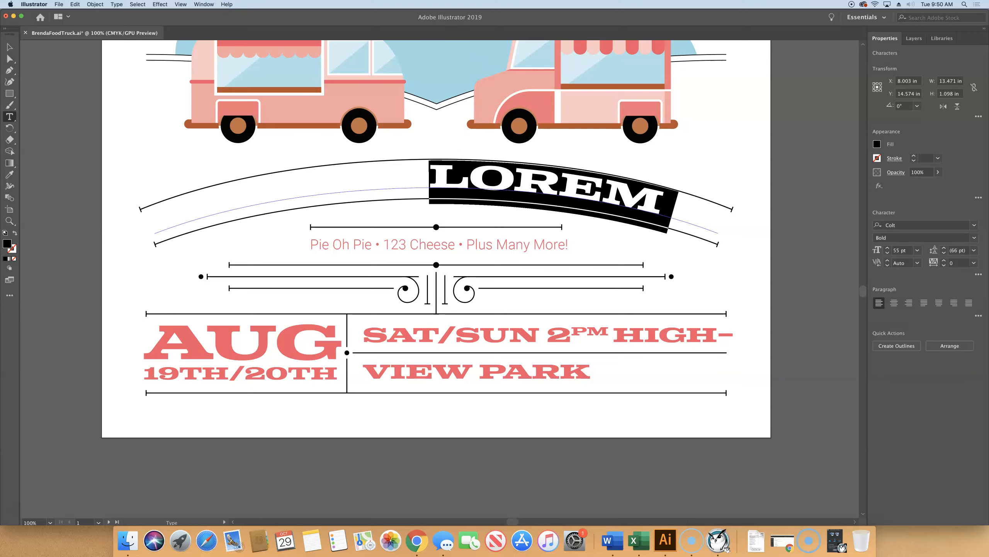
Step: Show the paragraph styles and apply Normal Paragraph Style to the curved placeholder text, clearing its overrides
click(203, 4)
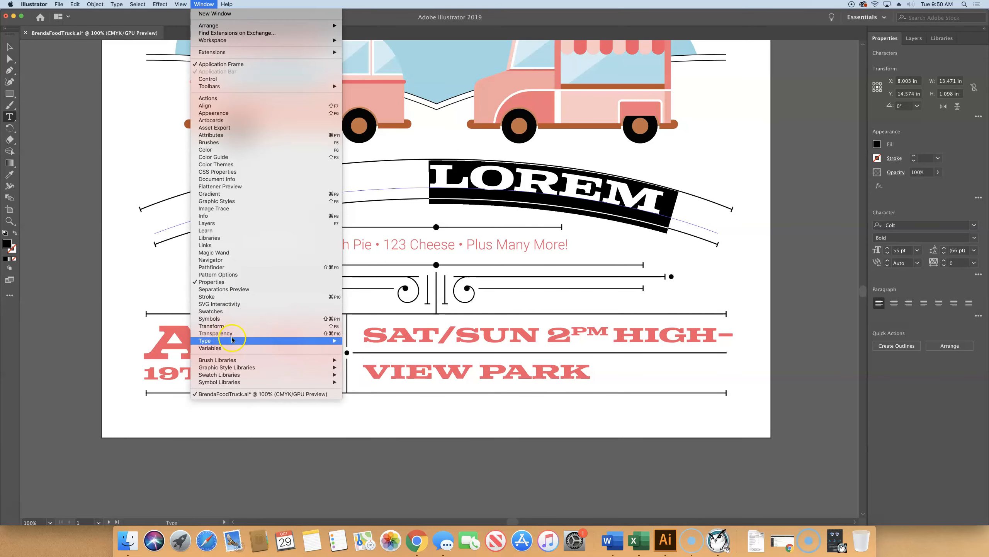
mouse_move(232, 341)
mouse_move(311, 362)
mouse_move(294, 340)
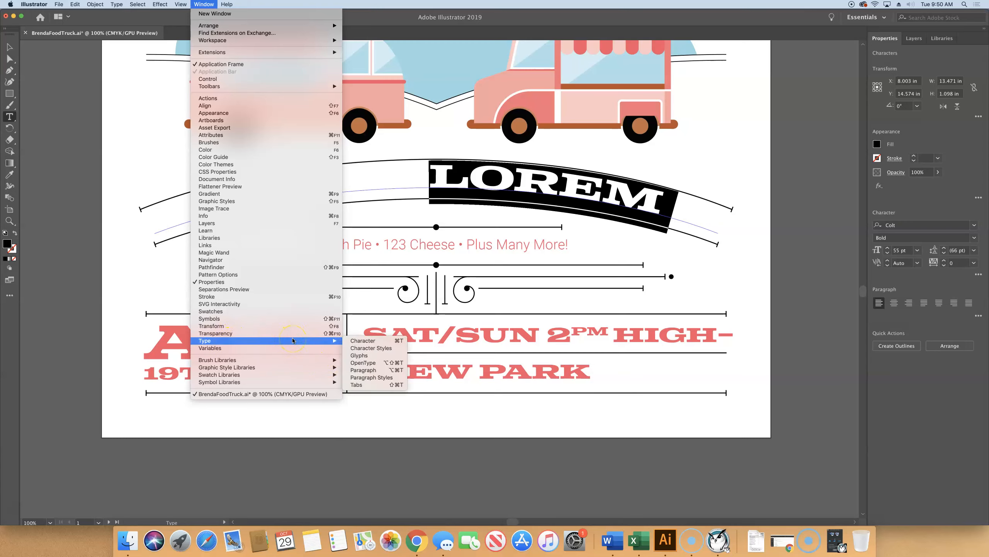
click(297, 340)
click(353, 377)
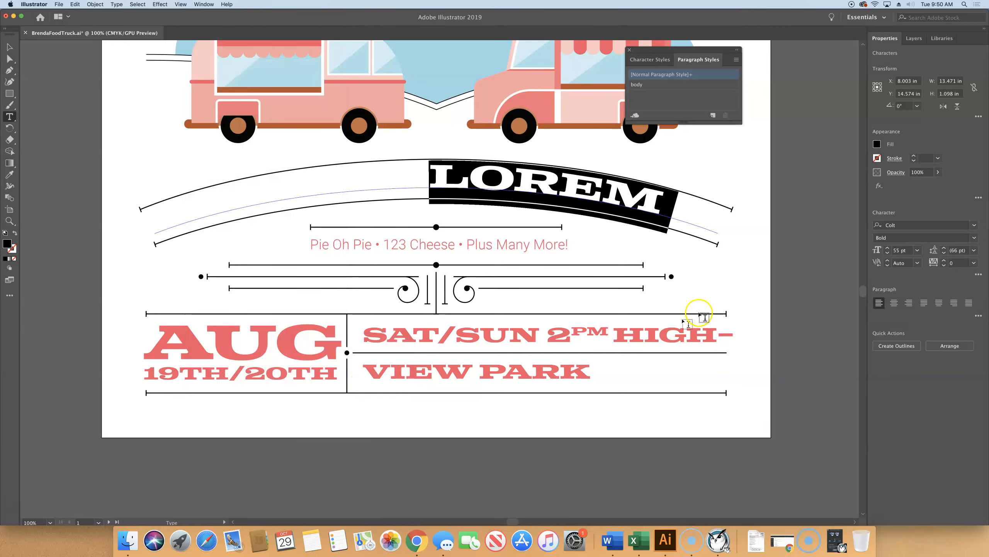
alt+click(699, 75)
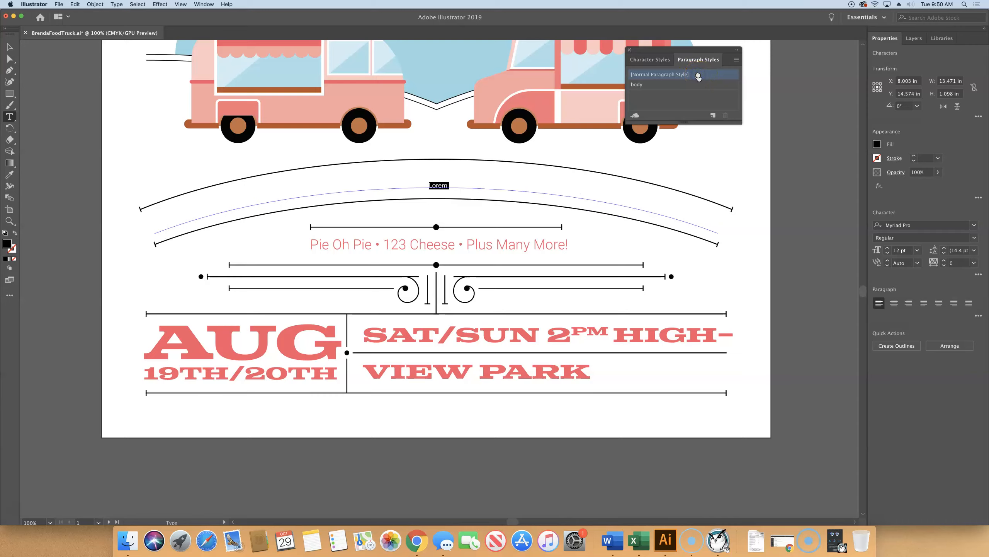
click(697, 77)
Step: Replace the placeholder text on the curved path with "Over 30 local food truck vendors"
text(Over 30 local food tr)
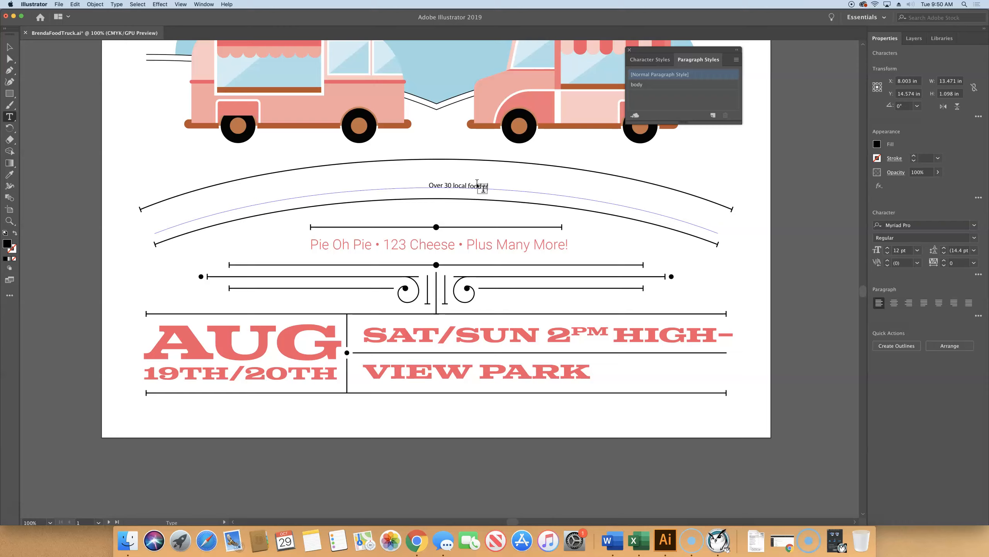
text(uck vendors)
Step: Fill all of the "Over 30 local food truck vendors" text on the curved path with the coral red swatch
key(super+a)
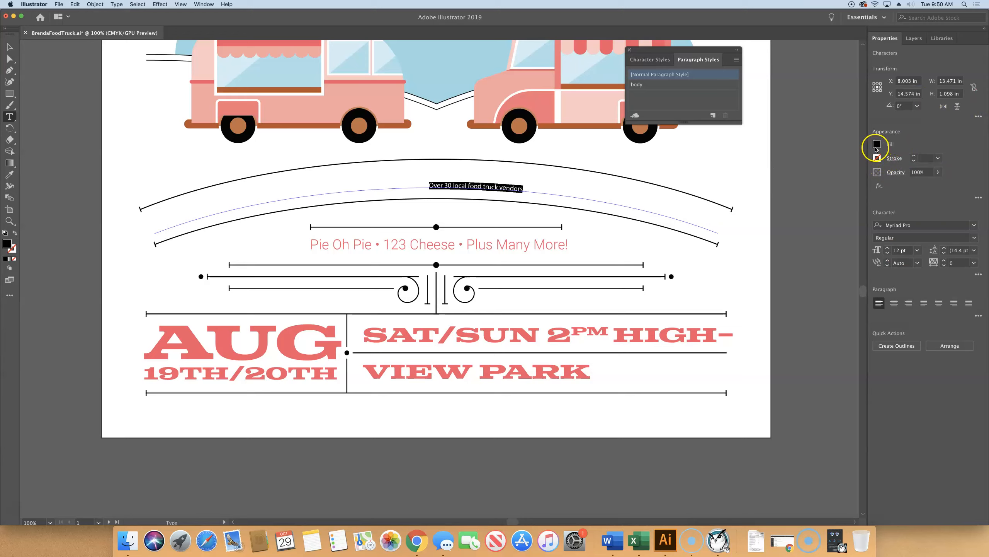
click(877, 145)
click(792, 181)
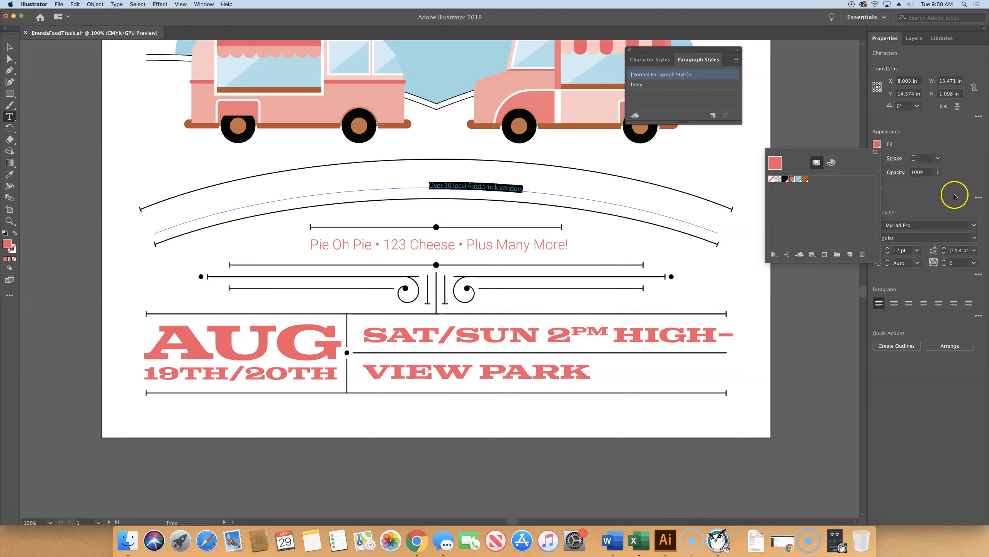
click(955, 195)
Step: Set the curved vendor text in Roboto Bold at 40 pt
click(909, 225)
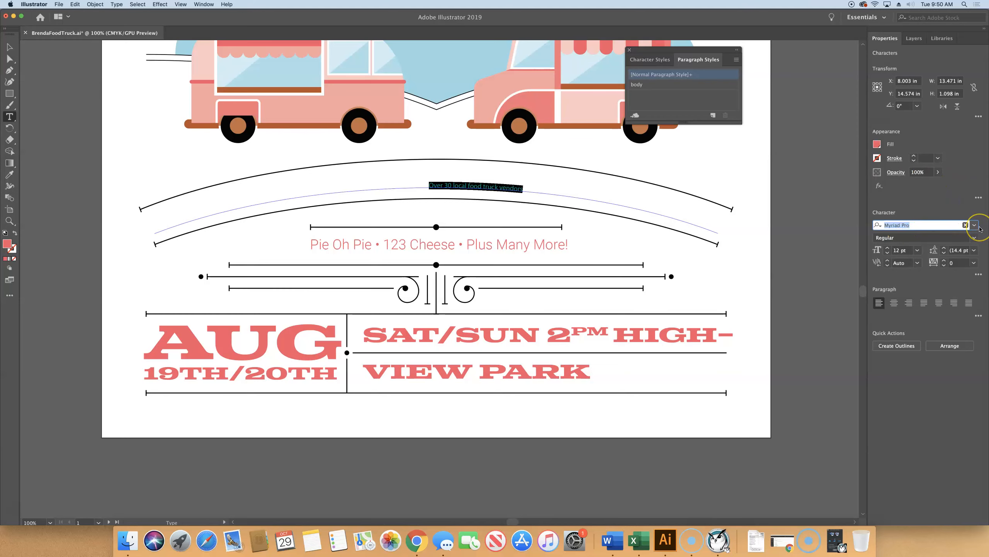
text(rob)
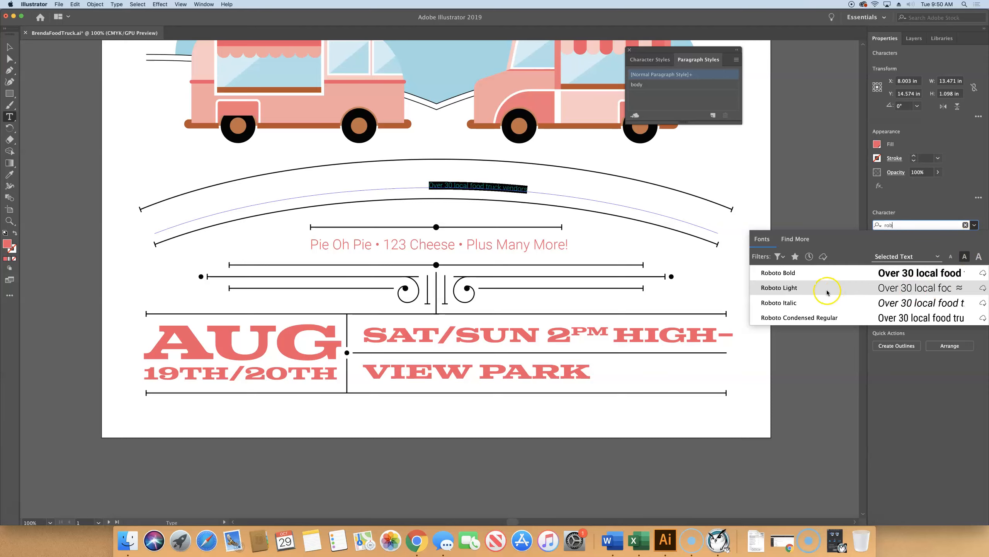
click(823, 272)
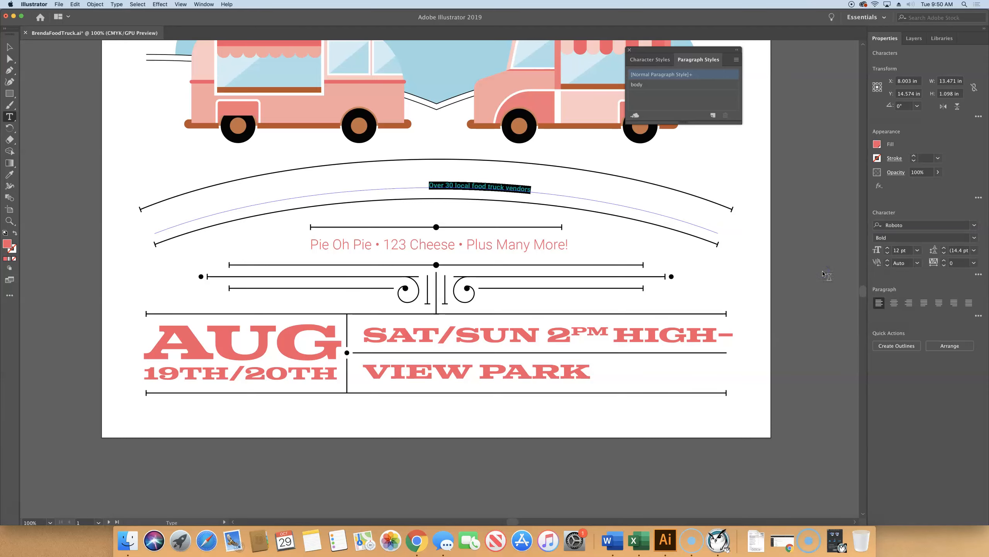
click(901, 250)
text(40)
key(Tab)
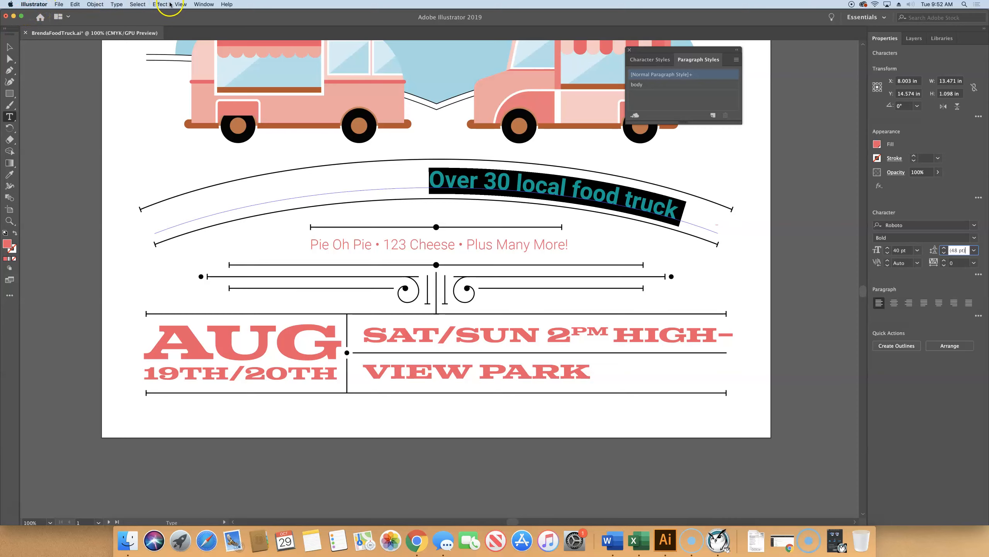
Step: Change the case of the curved vendor text to UPPERCASE
click(115, 4)
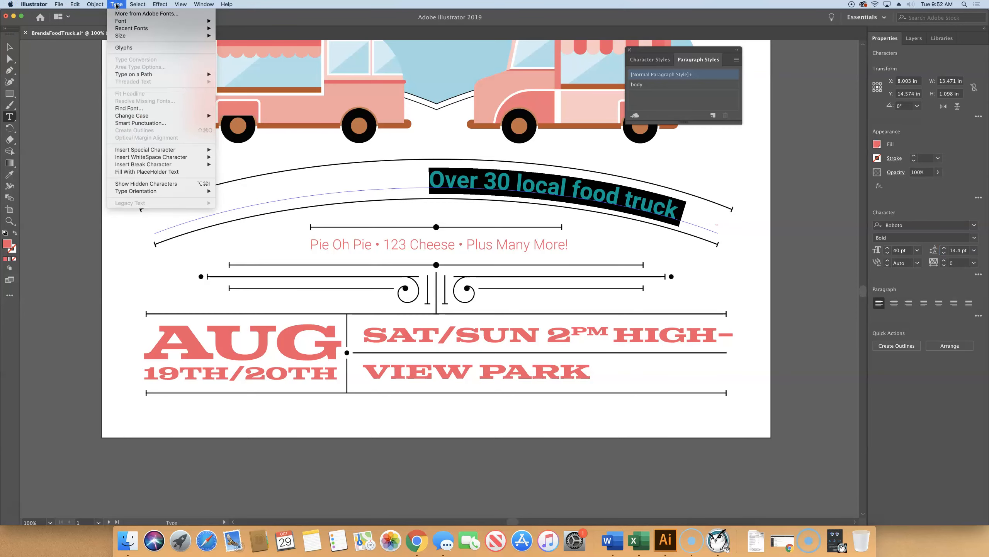
mouse_move(137, 117)
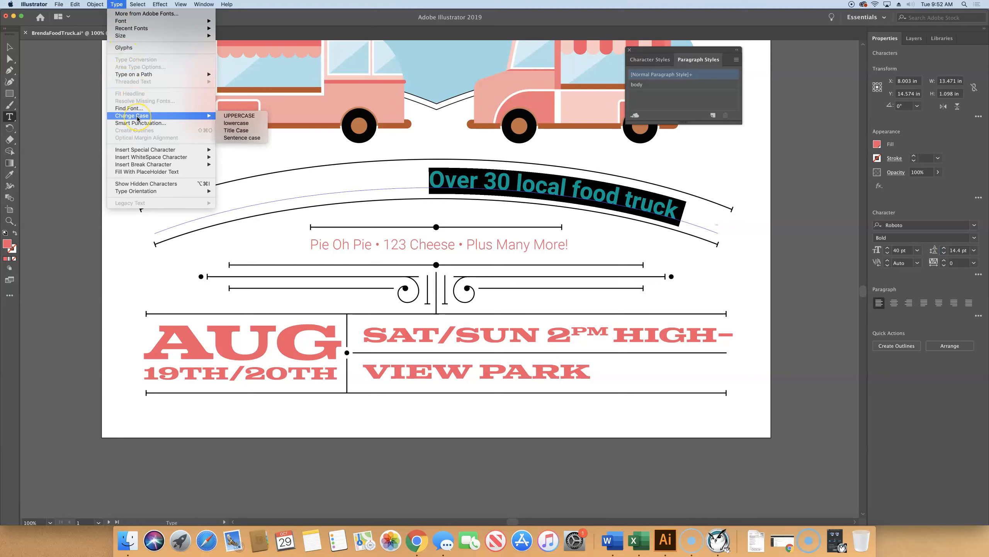
click(237, 124)
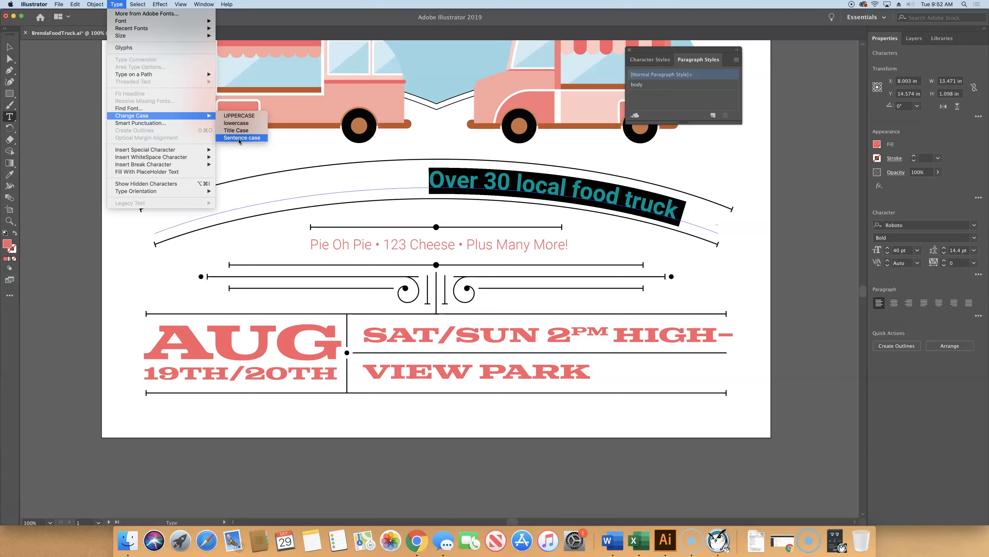
click(239, 115)
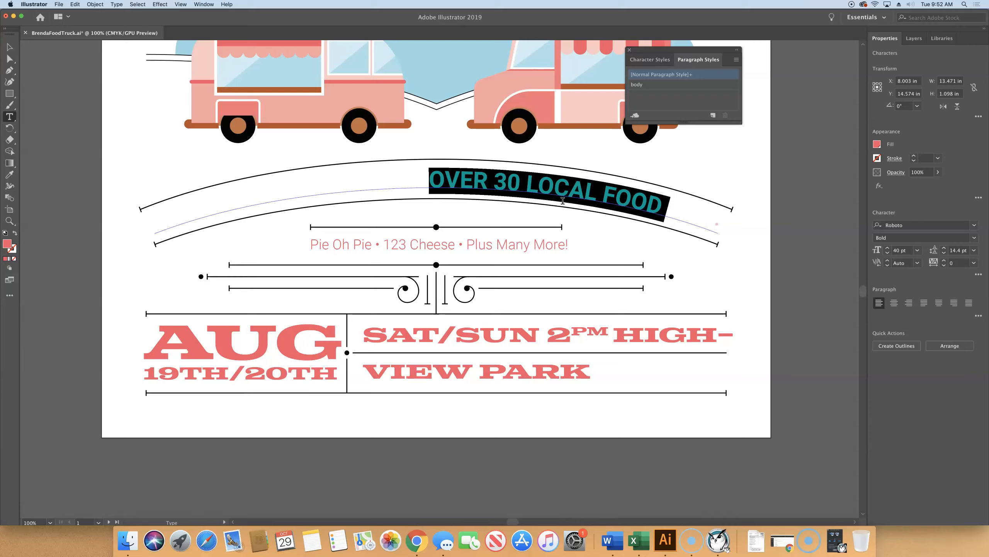
Step: Move the curved text's start bracket back along the path so the whole line fits centered between the black arches, and deselect it
click(5, 47)
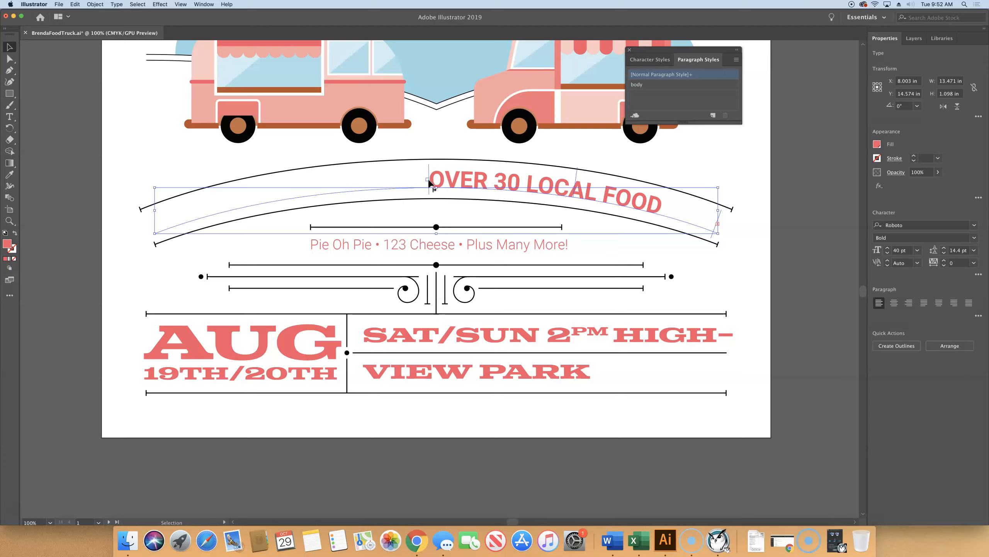
drag(430, 184, 244, 183)
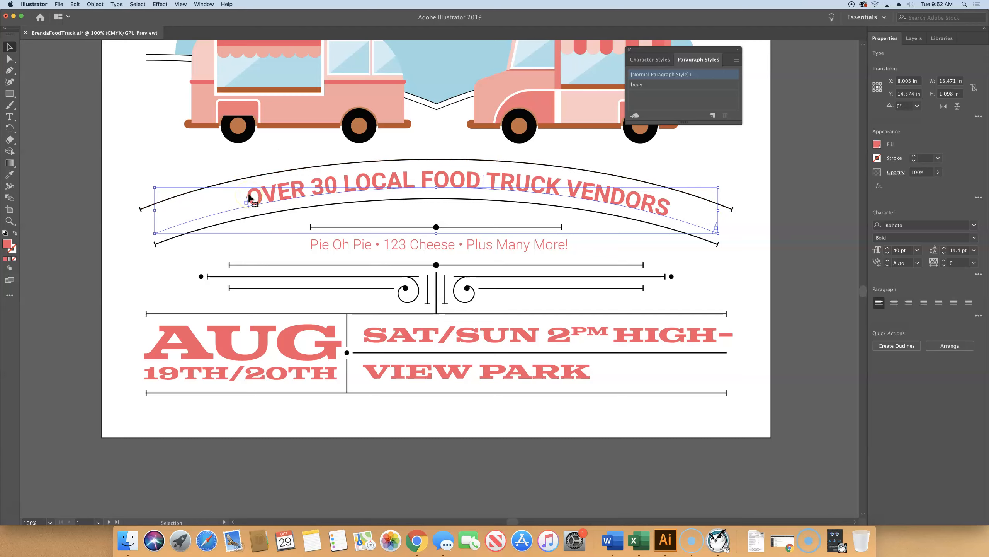
click(137, 150)
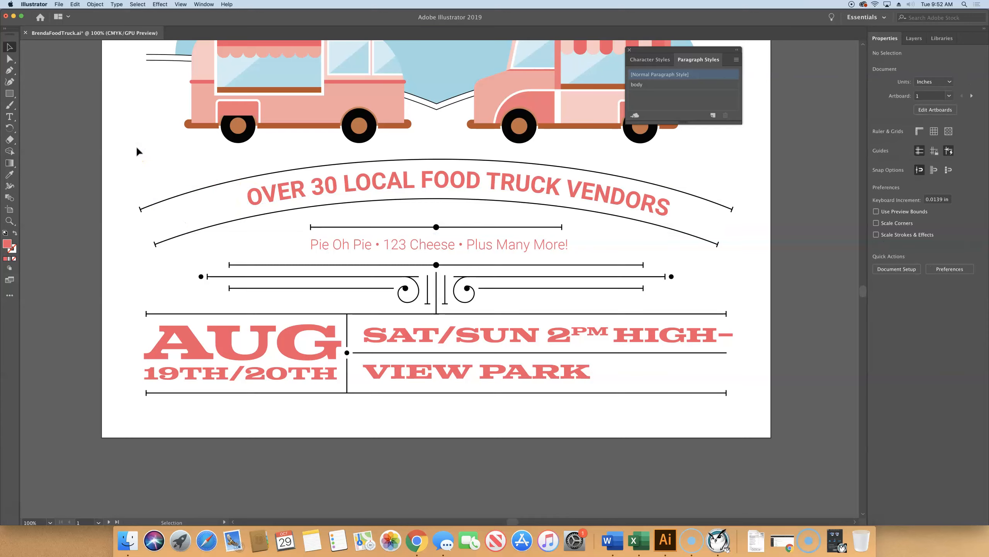
click(138, 147)
Step: Place type on the edge of the white circle in the VENDORS badge above the headline, starting at the circle's top
scroll(617, 283, up, 1)
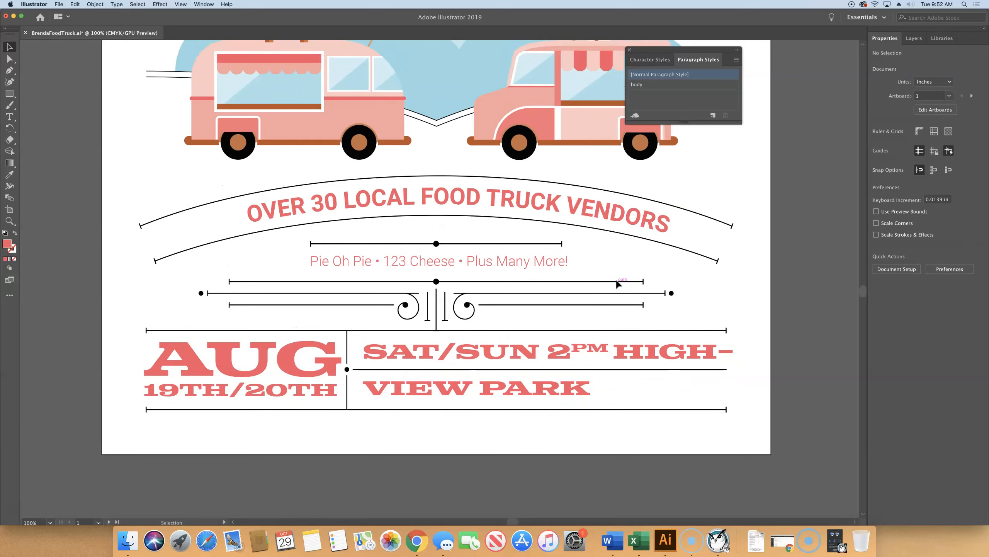
scroll(617, 283, up, 10)
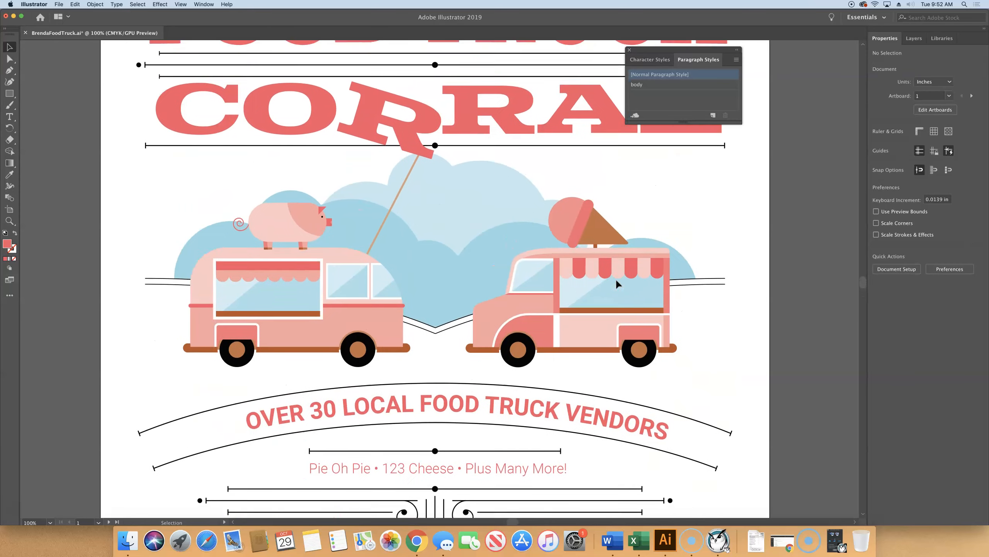
scroll(616, 284, up, 8)
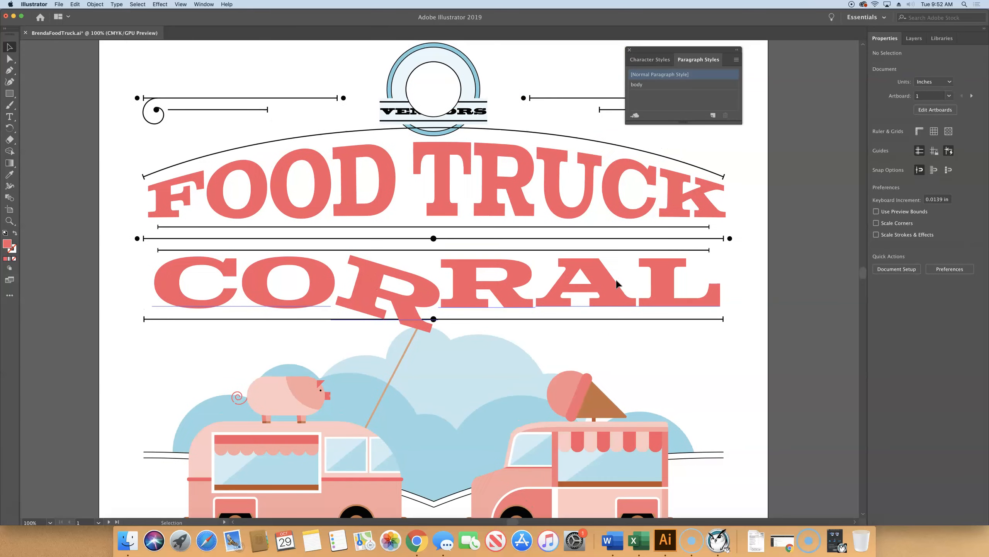
scroll(616, 279, up, 5)
click(334, 123)
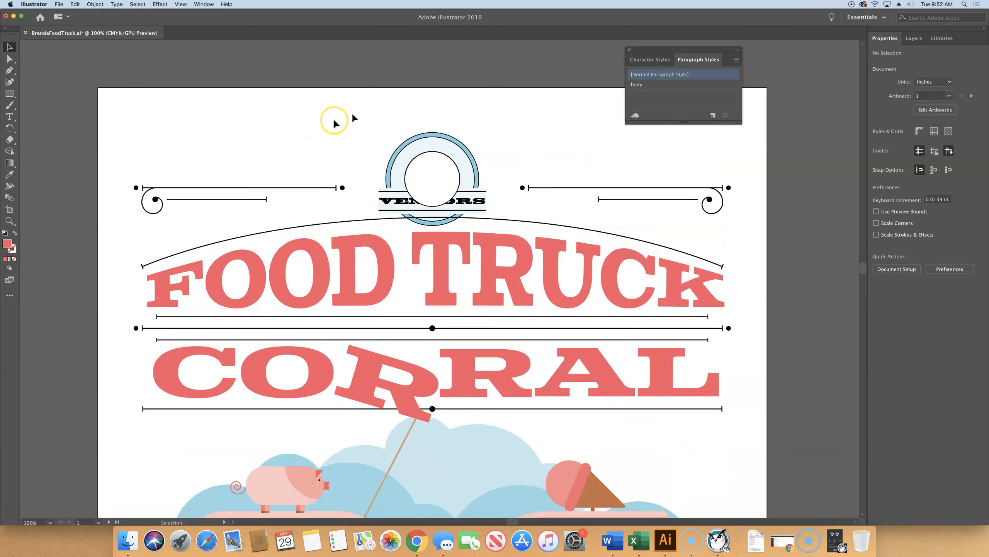
click(456, 170)
key(super+equal)
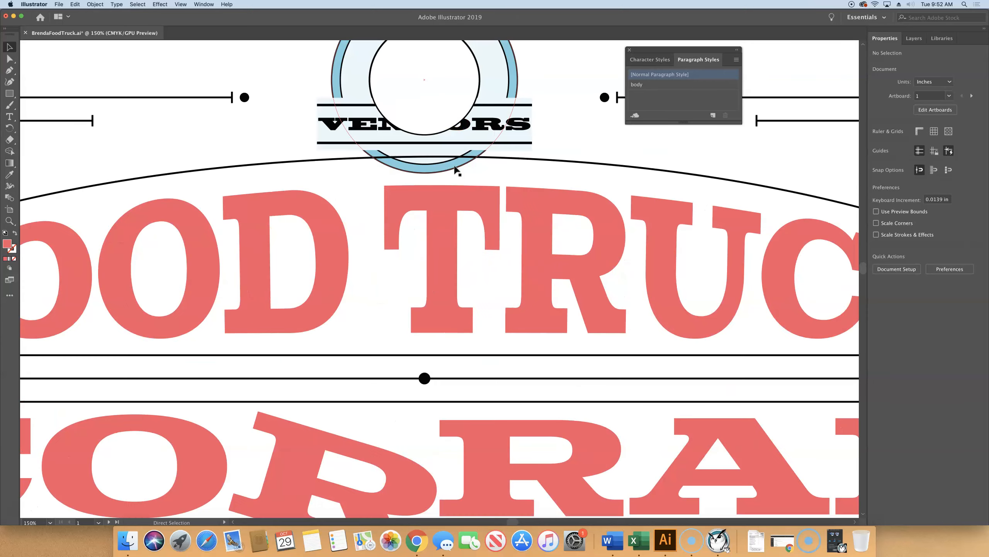
click(461, 167)
scroll(461, 166, up, 4)
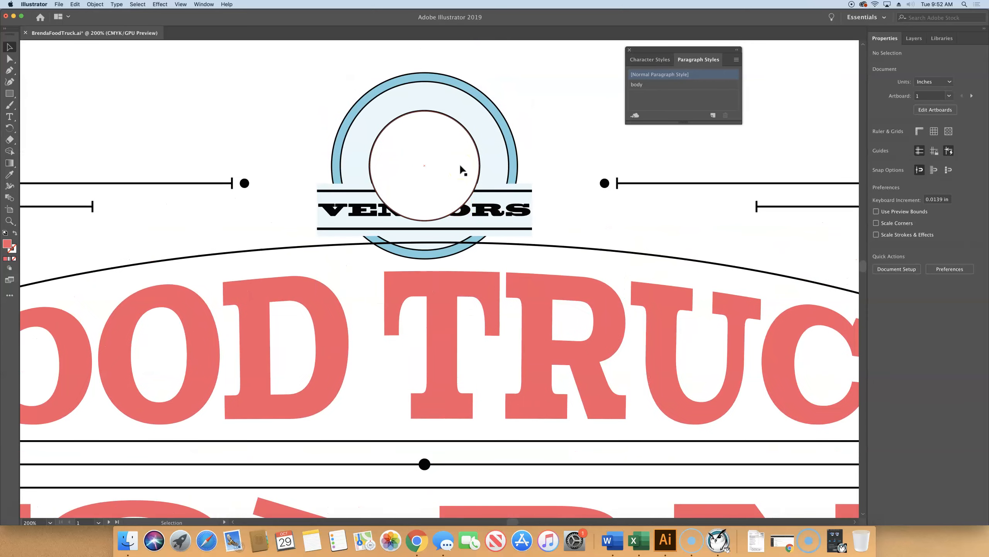
click(768, 166)
click(416, 119)
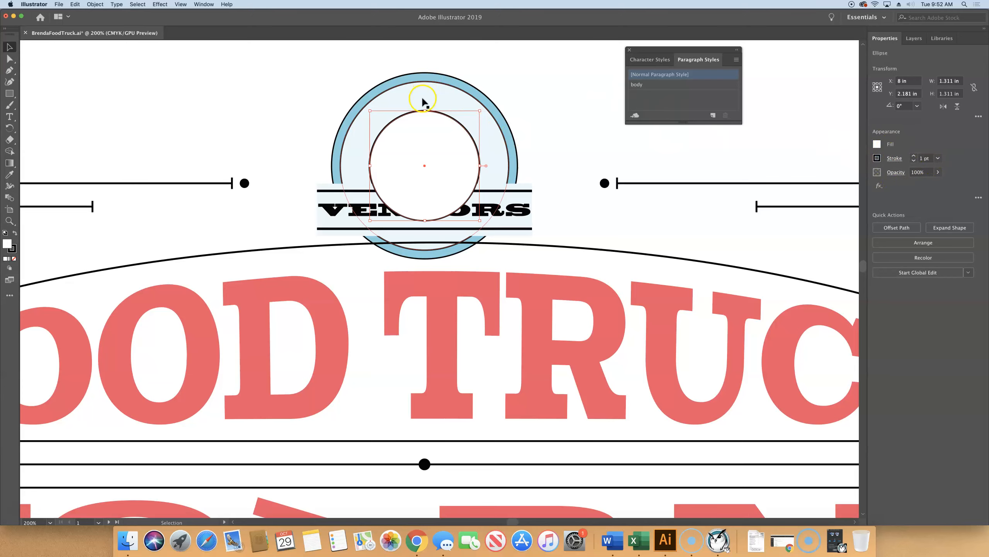
scroll(424, 107, right, 1)
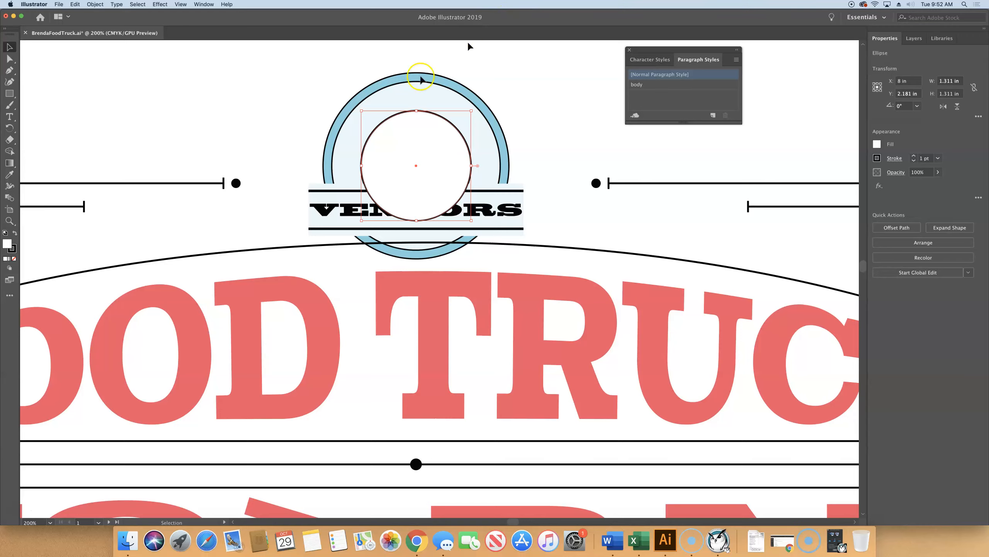
click(10, 116)
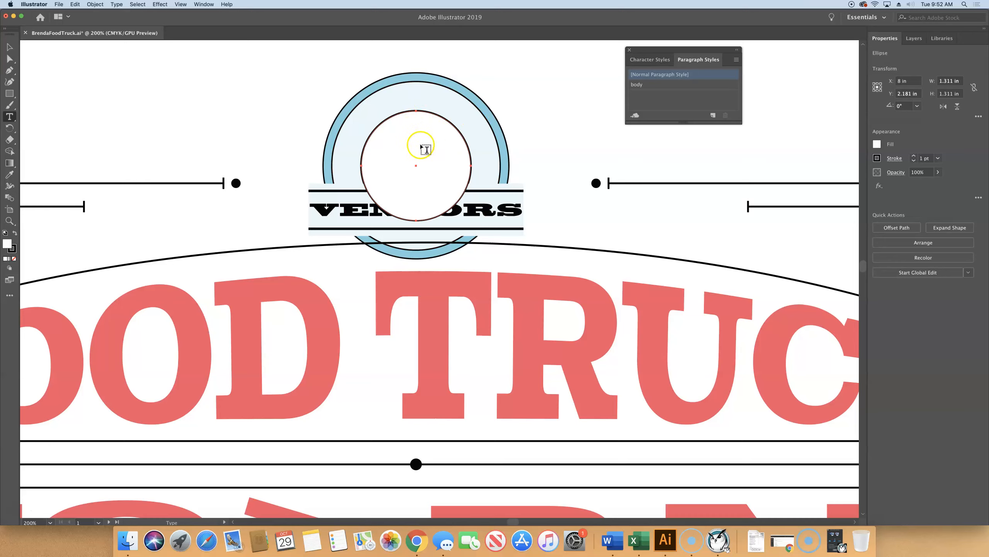
click(411, 103)
click(413, 110)
click(413, 109)
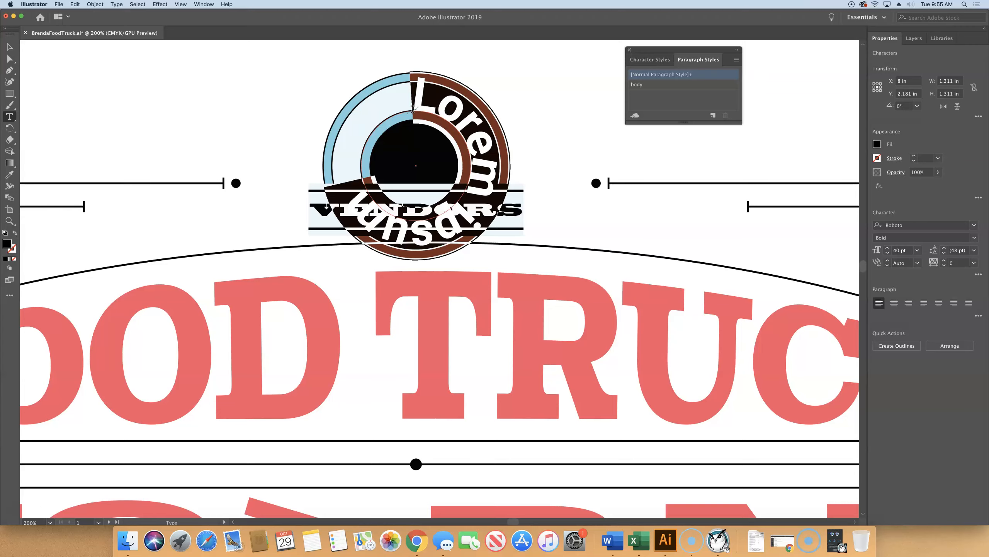
Step: Replace the placeholder text around the badge circle with "CELEBRATING LOCAL"
text(Ce)
key(BackSpace)
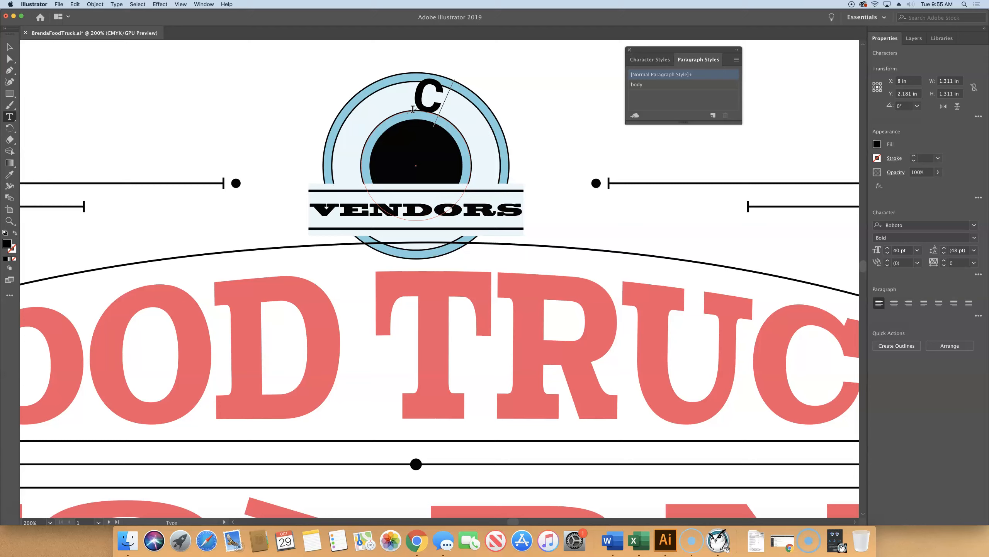
text(ELEB)
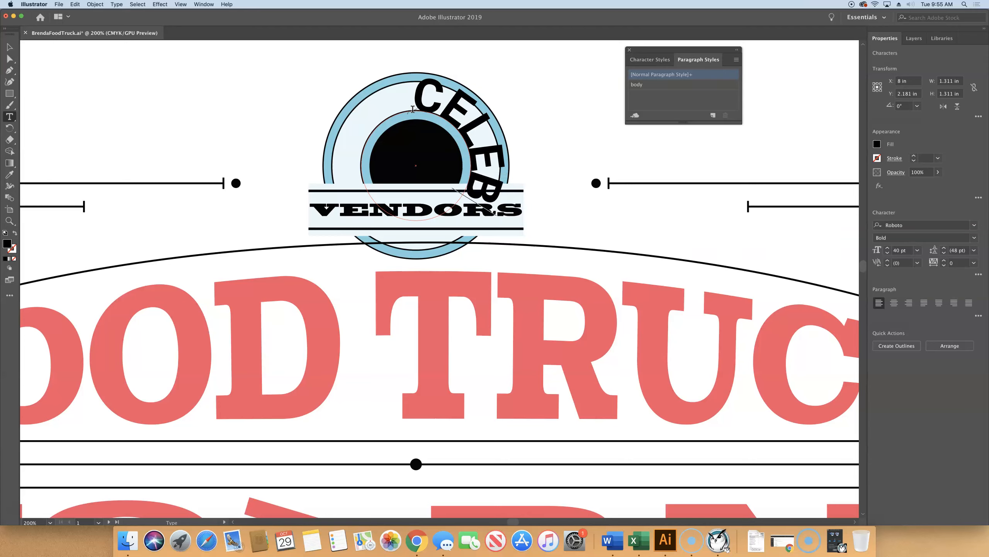
text(RATING)
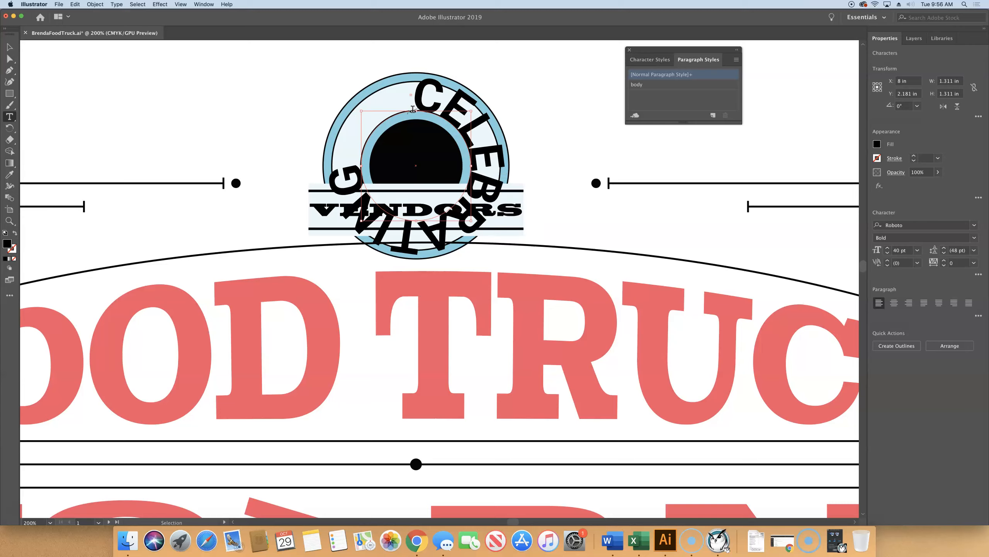
Step: Set all of the text around the badge circle to 16 pt
key(super+a)
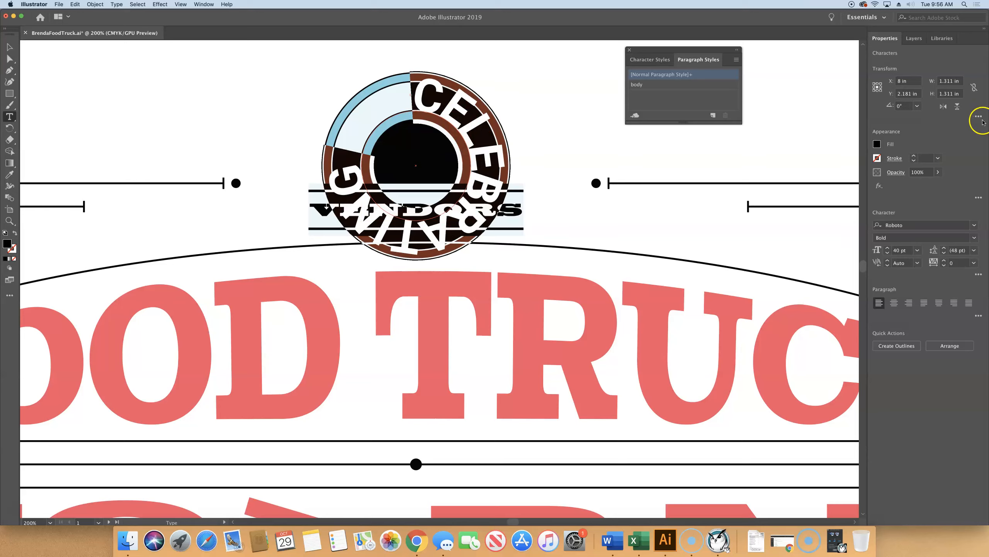
double_click(896, 250)
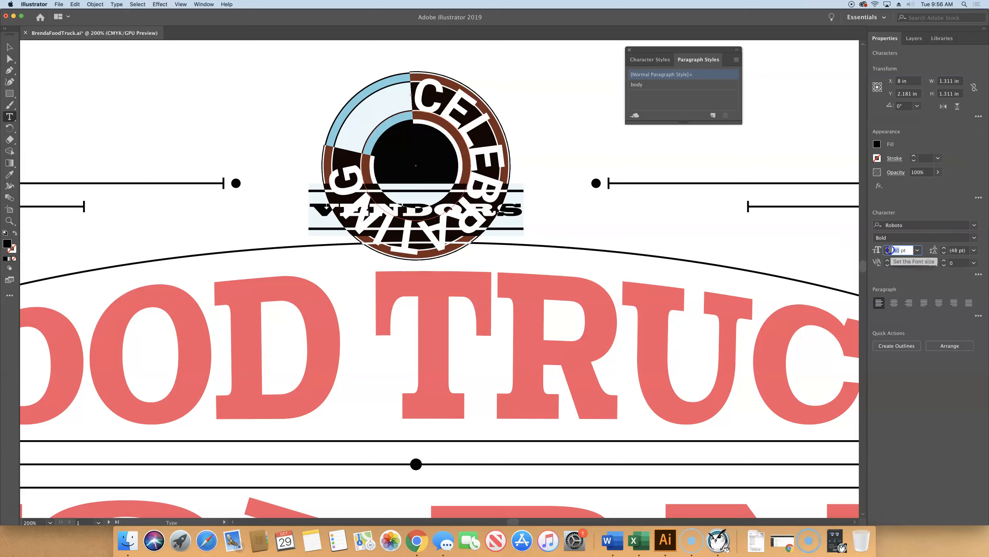
text(16)
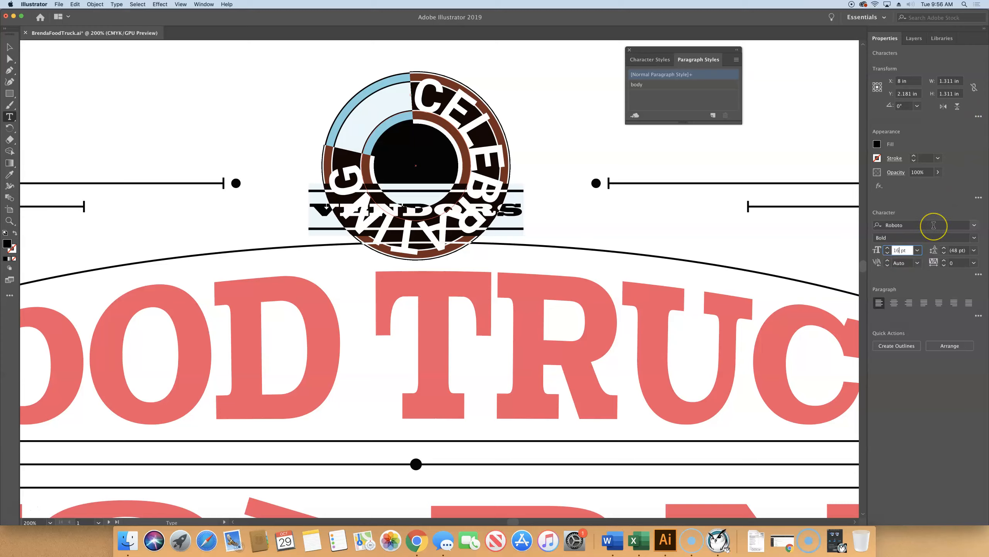
key(Return)
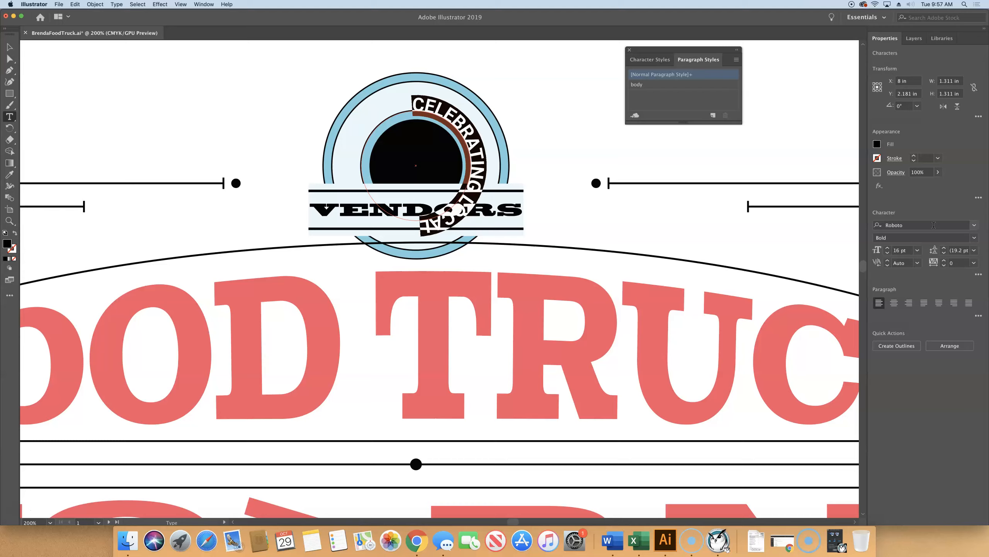
Step: Open the Type on a Path options for the CELEBRATING LOCAL text around the VENDORS badge
click(10, 47)
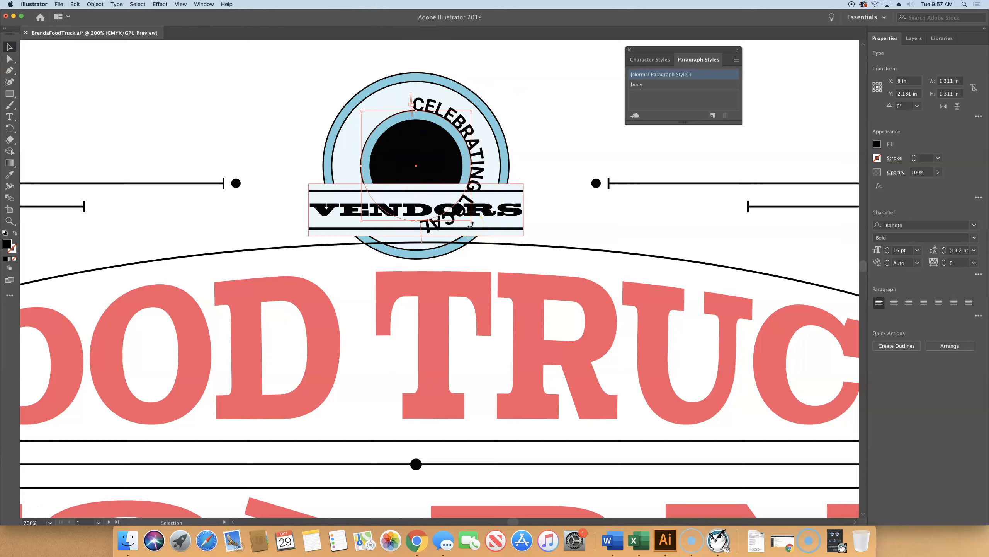
click(117, 6)
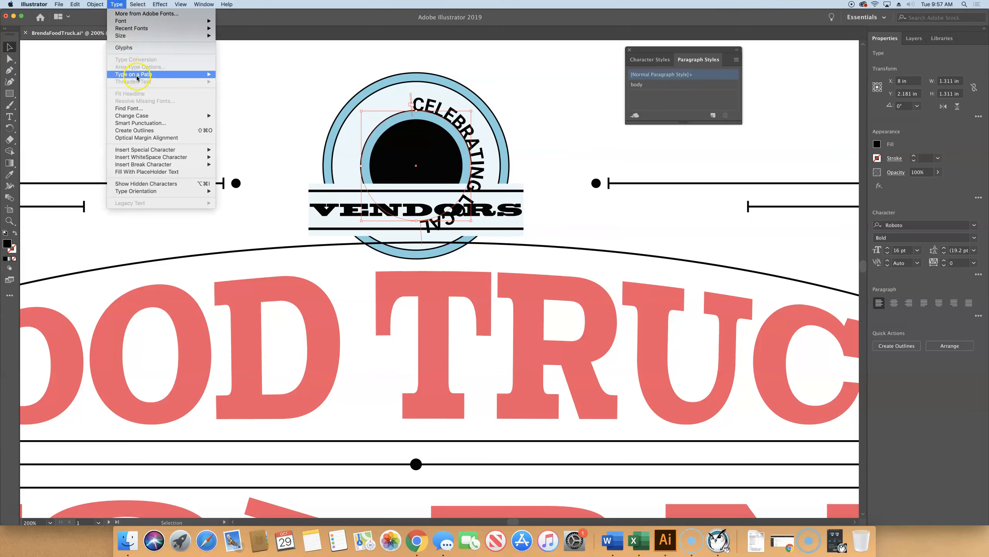
mouse_move(137, 78)
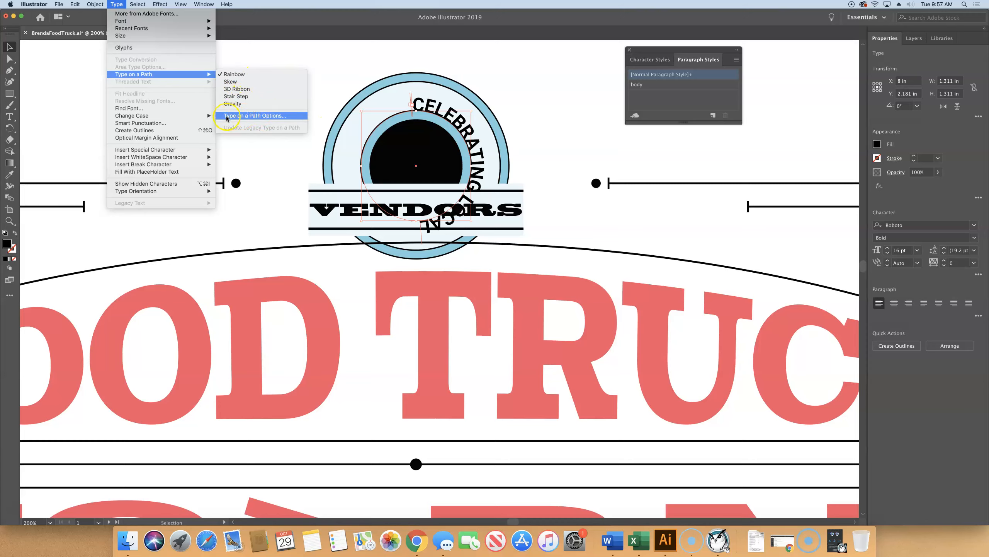
click(266, 117)
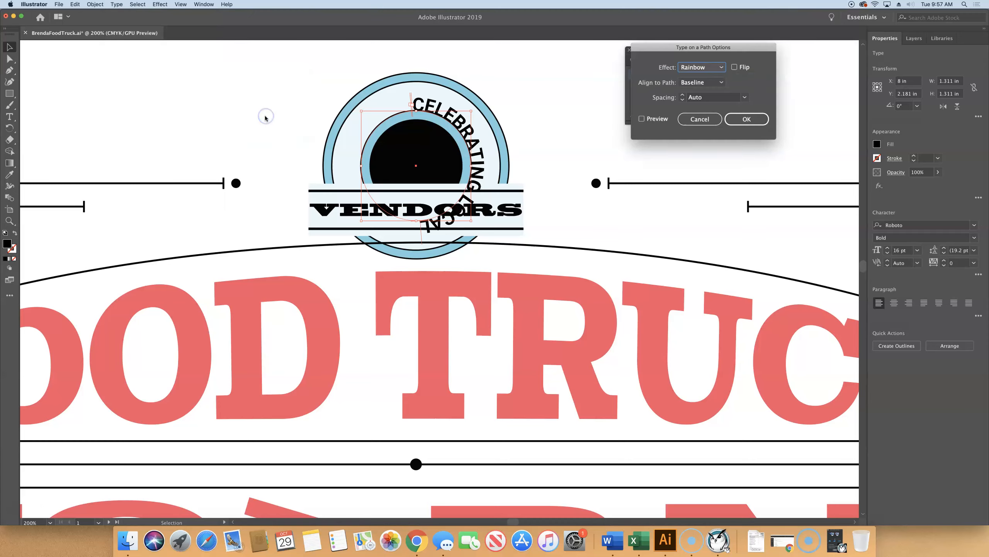
Step: Preview the Skew, 3D Ribbon, Stair Step and Gravity effects on the badge text, then return to Rainbow
click(722, 68)
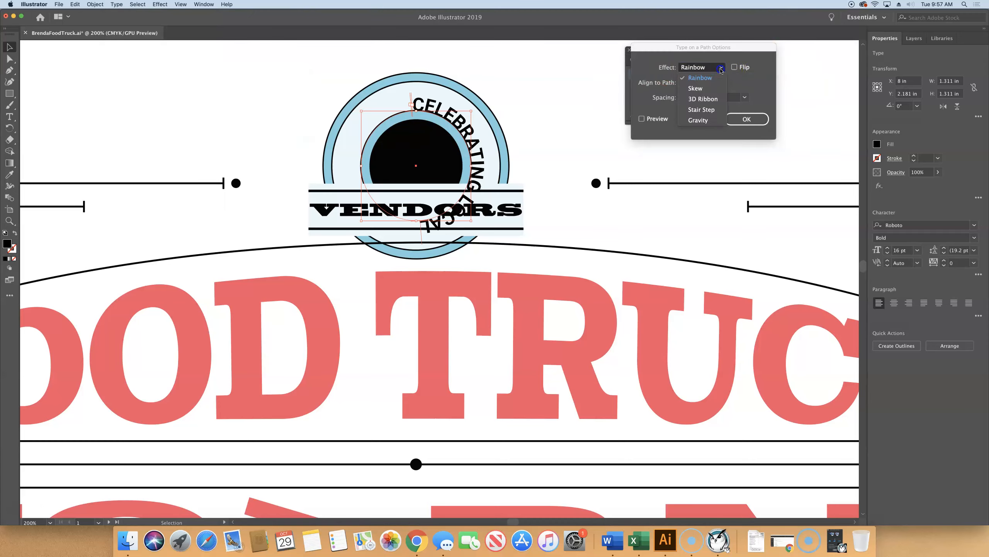
click(698, 89)
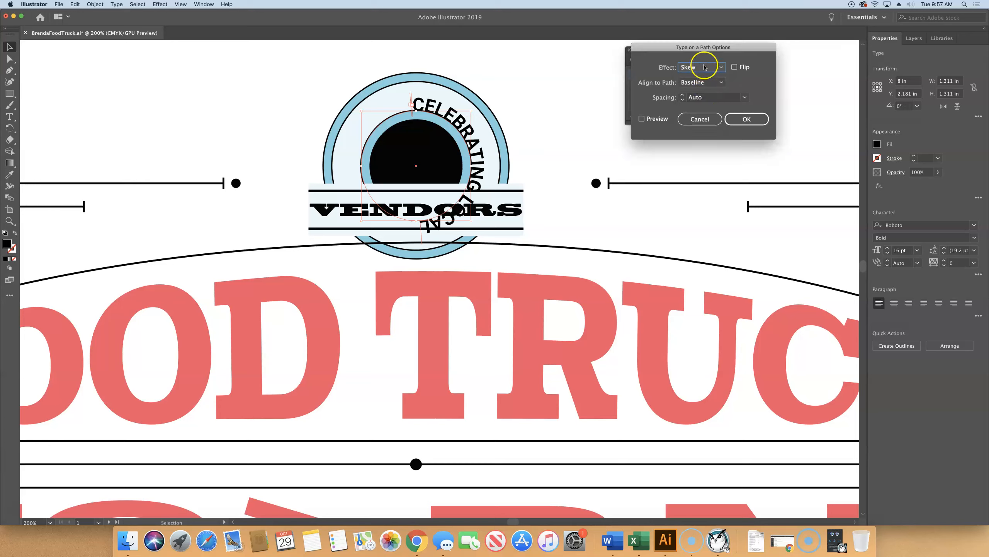
click(645, 118)
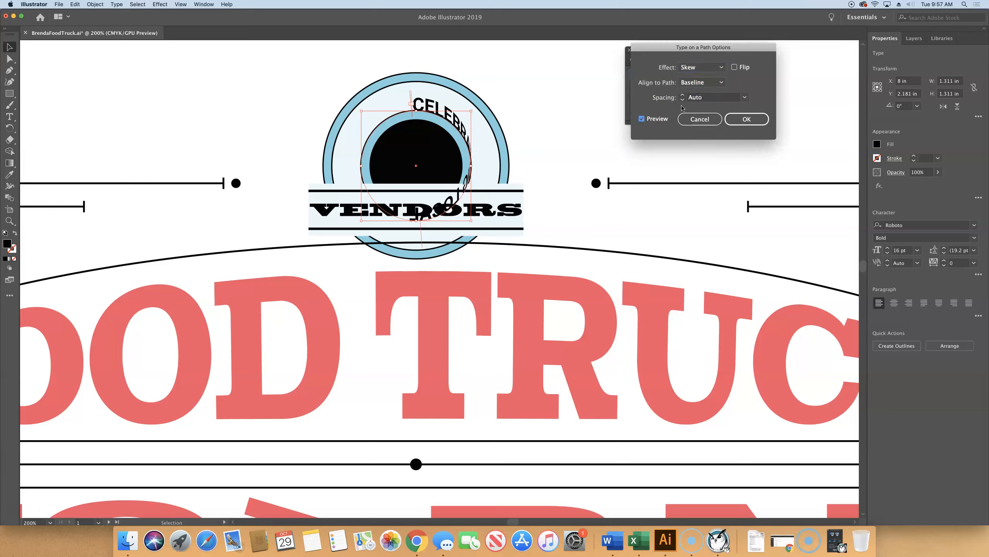
click(722, 69)
click(701, 96)
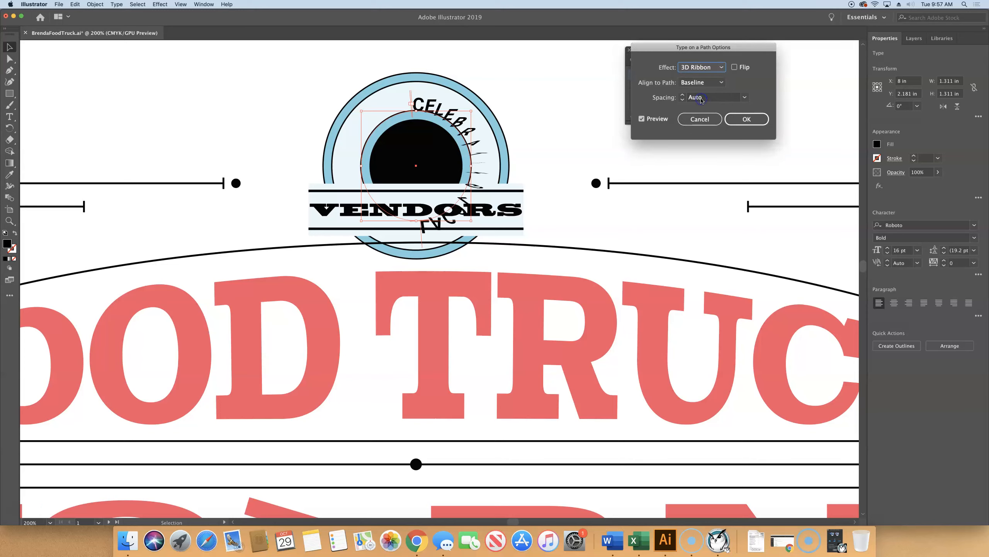
click(701, 68)
click(702, 104)
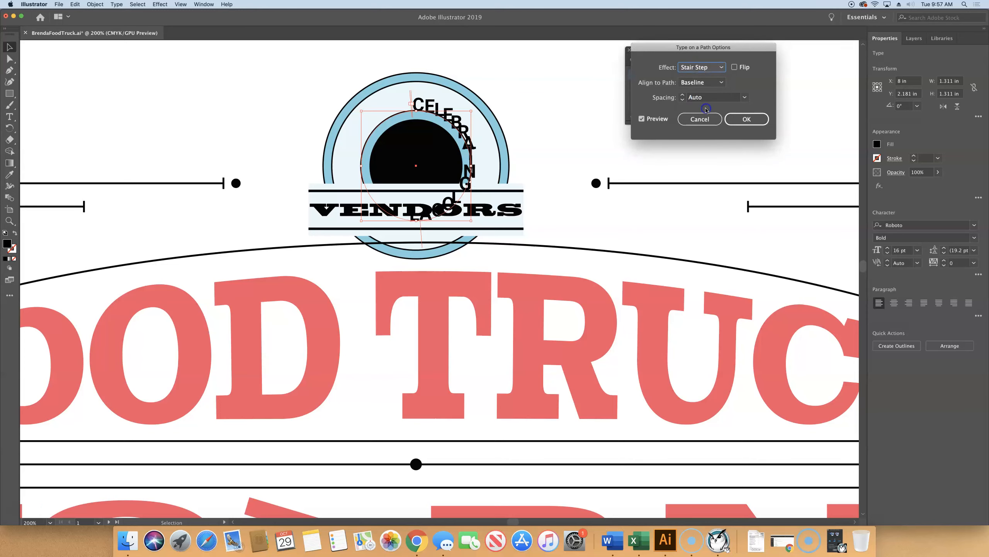
click(701, 66)
click(698, 113)
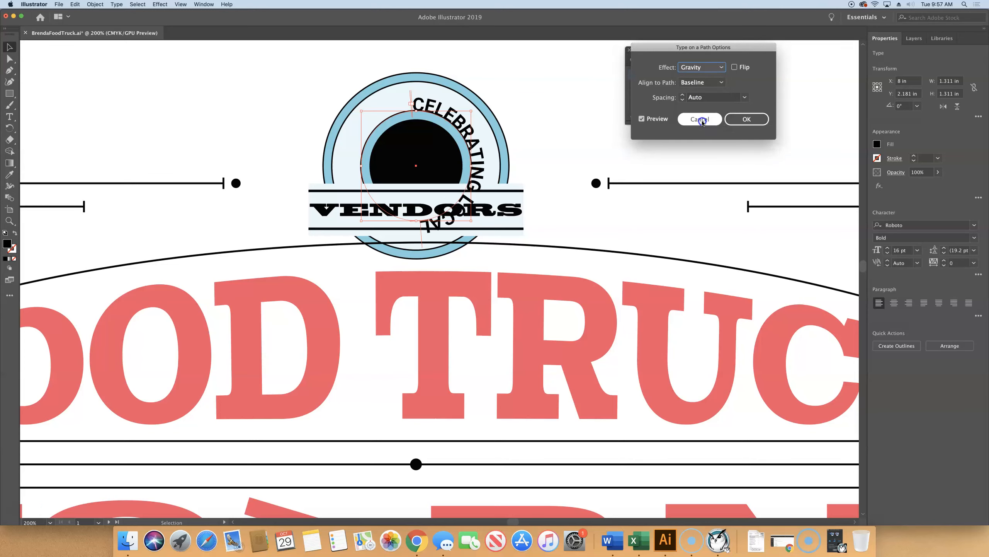
click(694, 67)
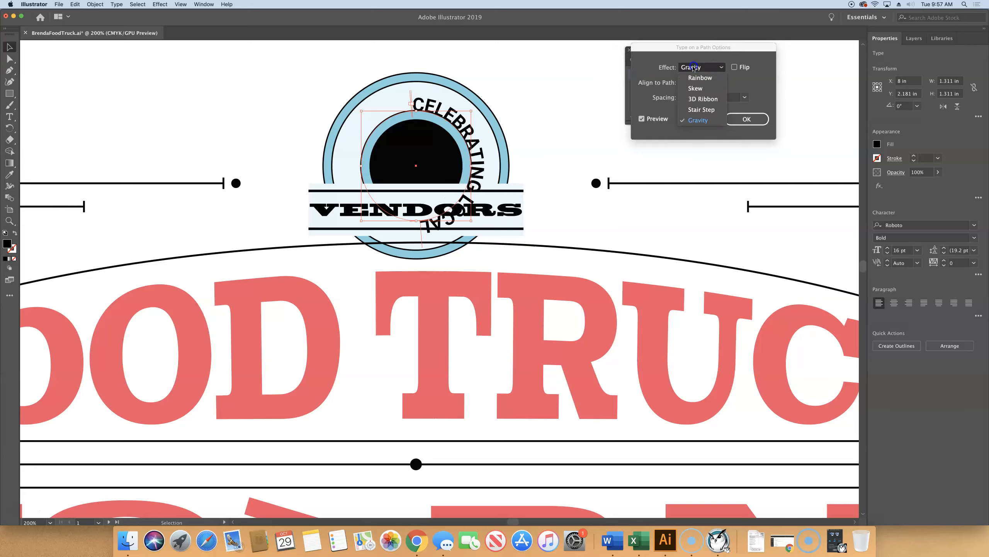
click(691, 78)
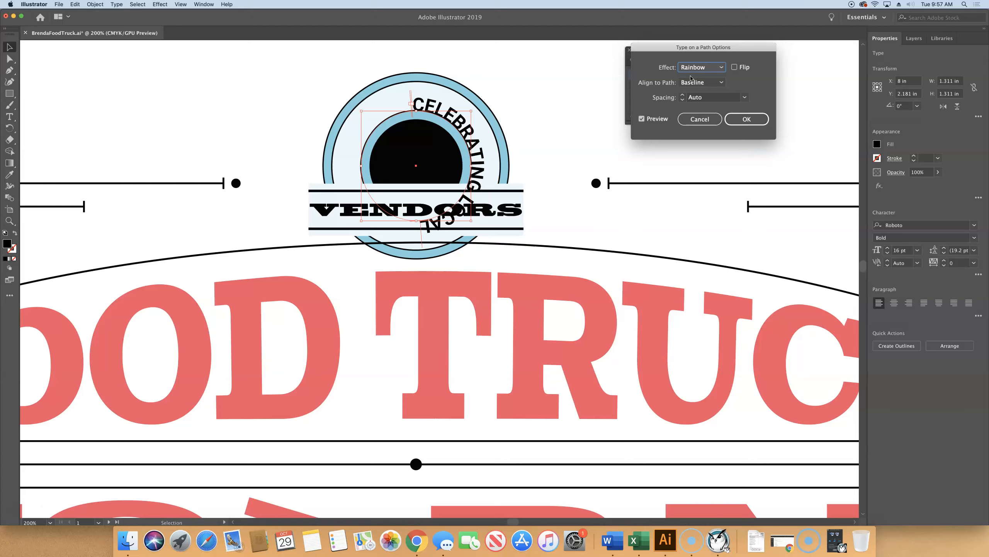
Step: Set the badge text's spacing along the path to 20 pt
click(682, 100)
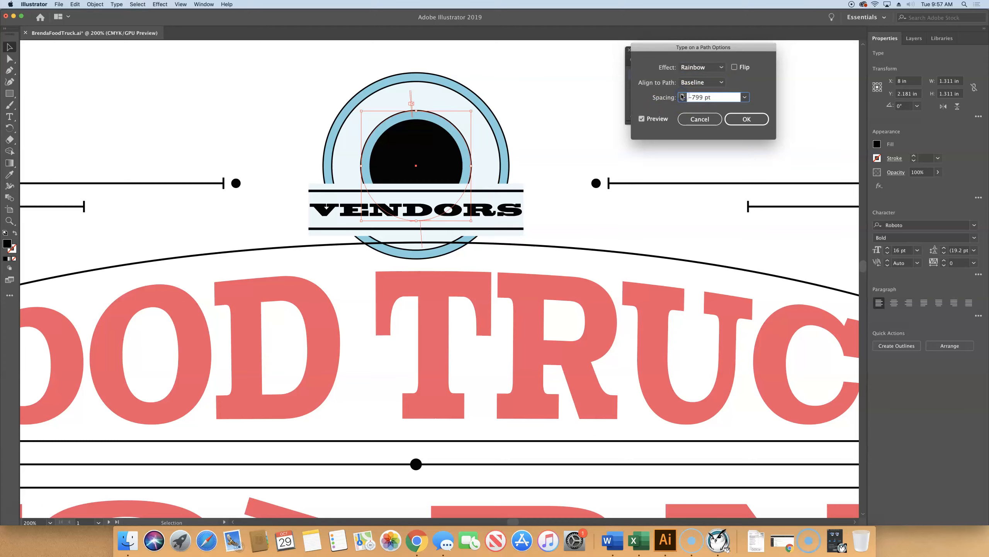
triple_click(720, 98)
text(20 pt)
key(Tab)
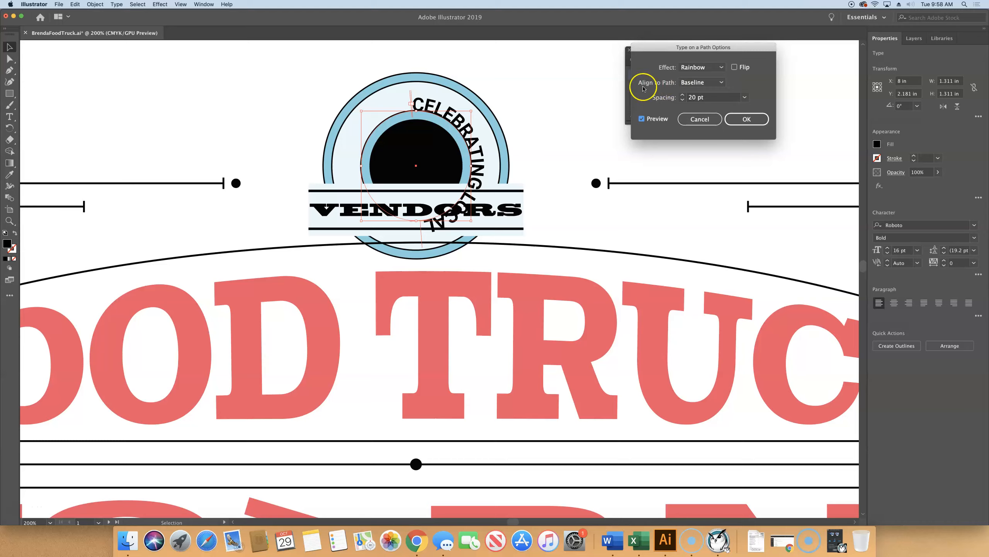
Step: Compare the Ascender, Descender and Center path alignments, restore Baseline, and apply the Type on a Path options
click(712, 83)
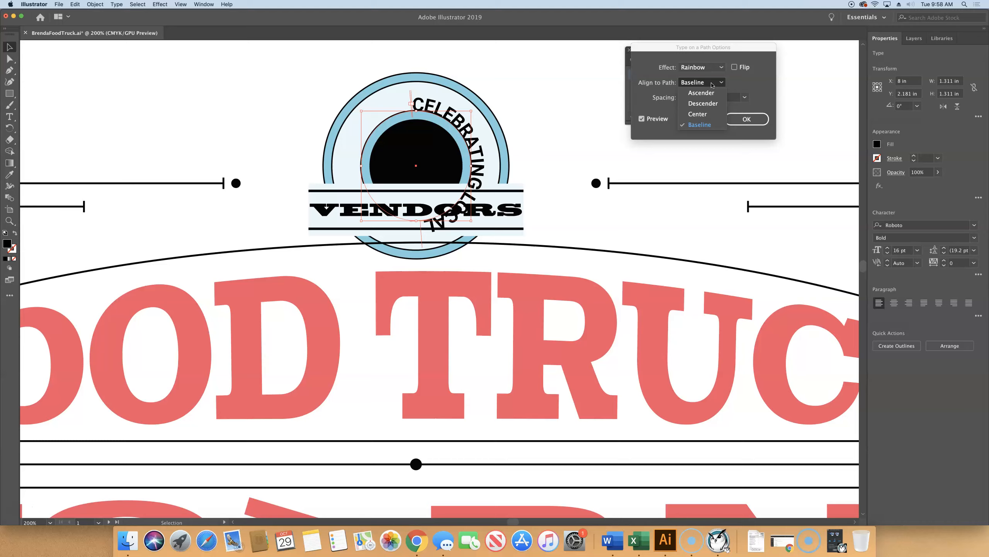
click(709, 93)
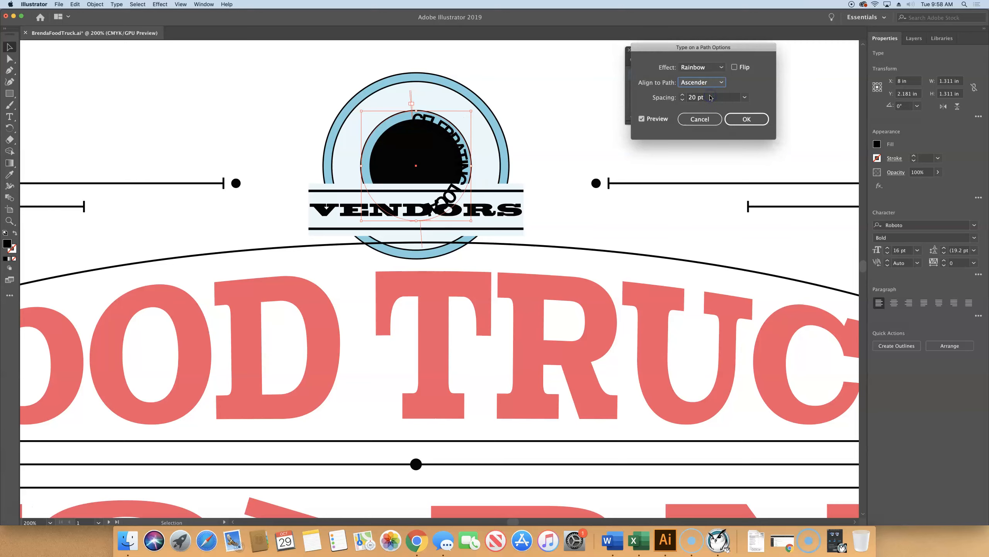
click(702, 82)
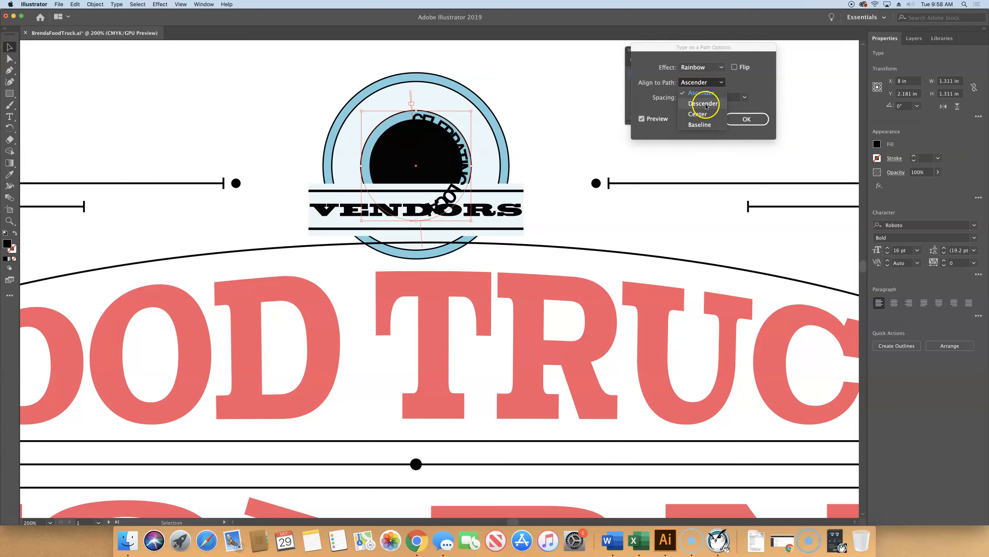
click(705, 103)
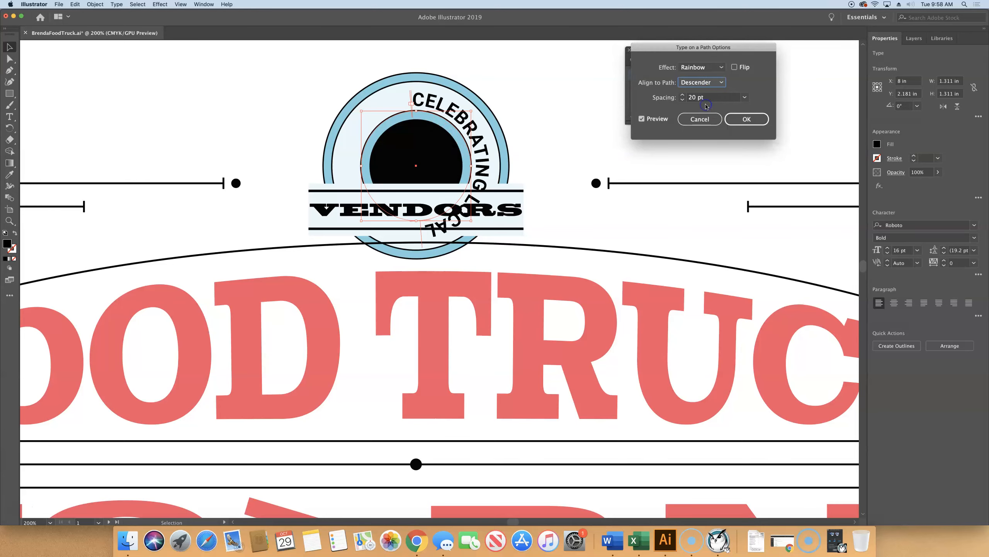
click(704, 83)
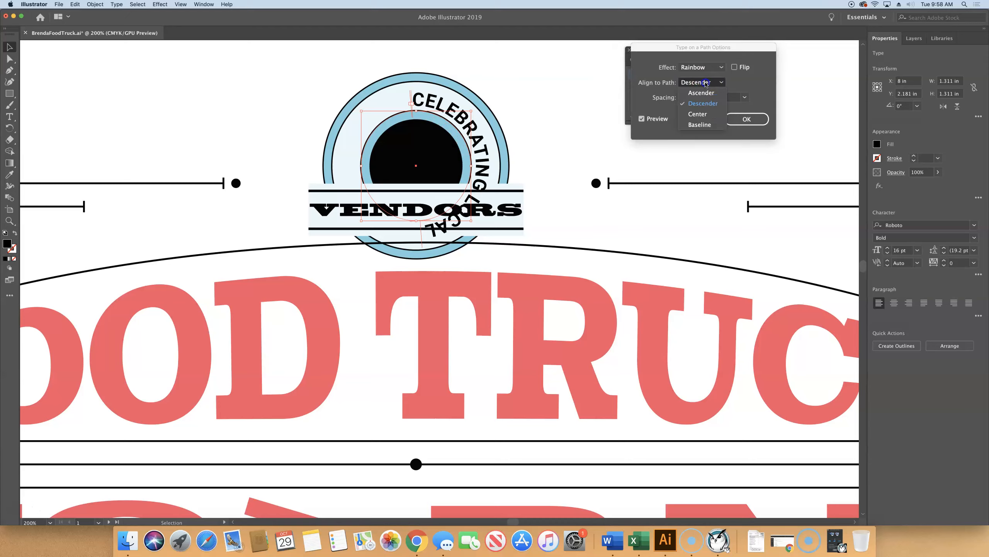
click(701, 113)
click(700, 124)
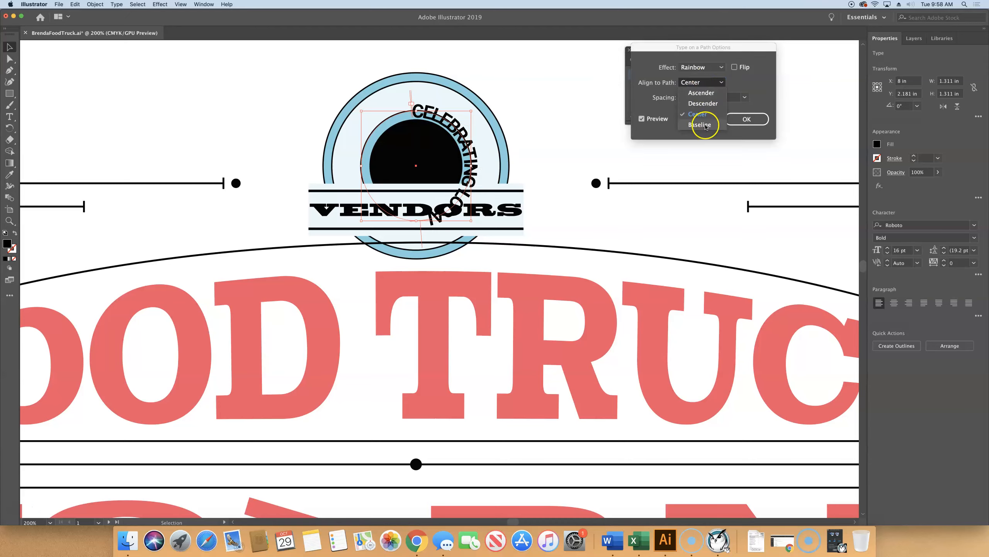
click(696, 83)
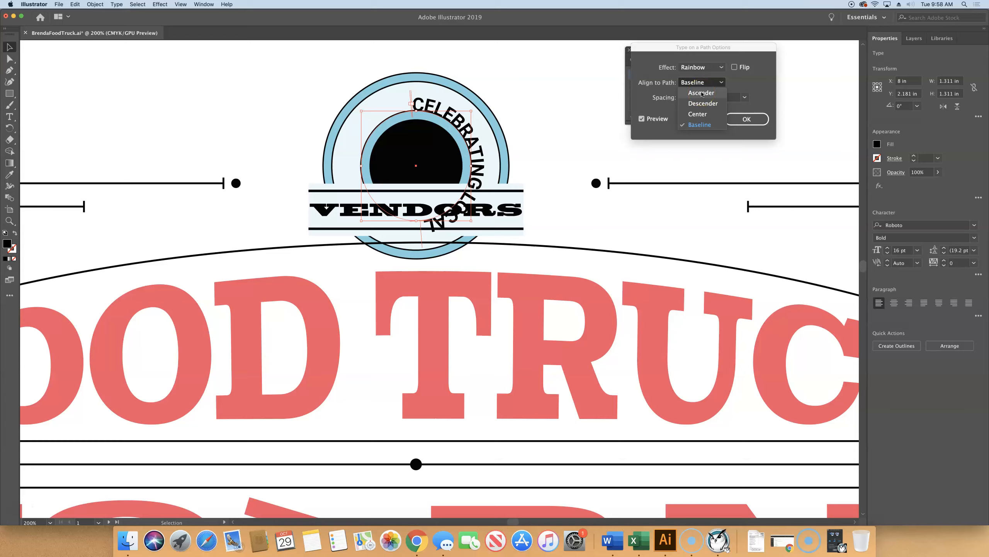
click(701, 84)
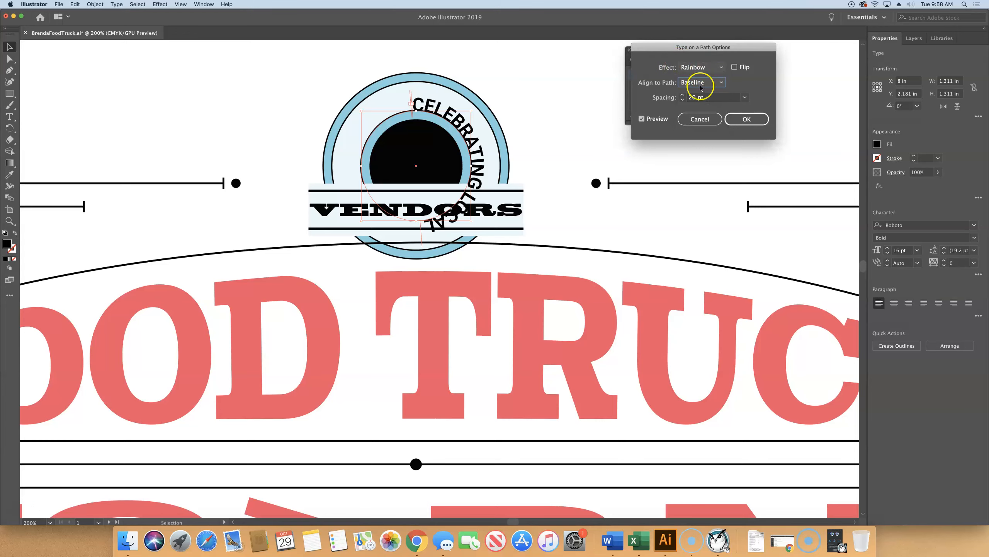
click(746, 119)
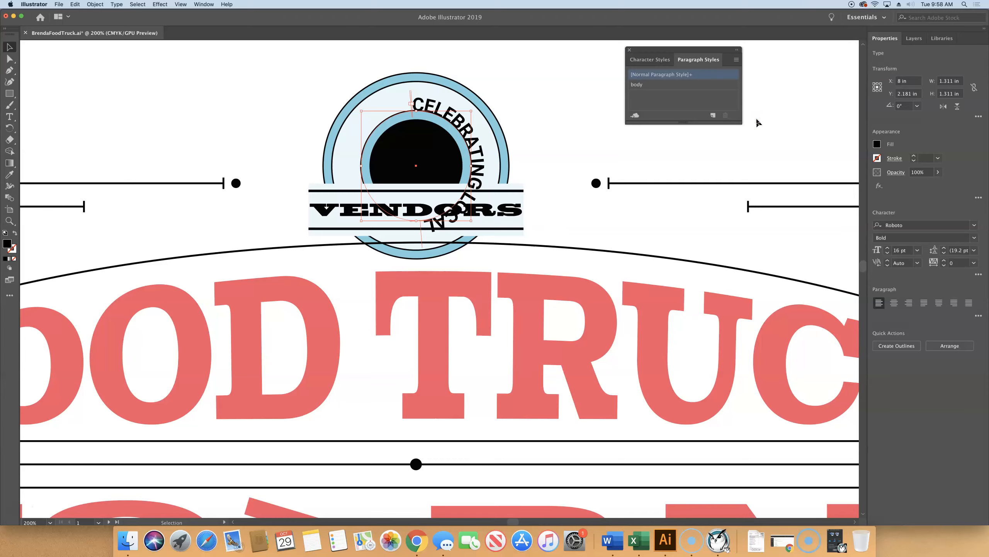
Step: Try to reposition the CELEBRATING LOCAL text by moving its brackets along the badge circle
click(416, 107)
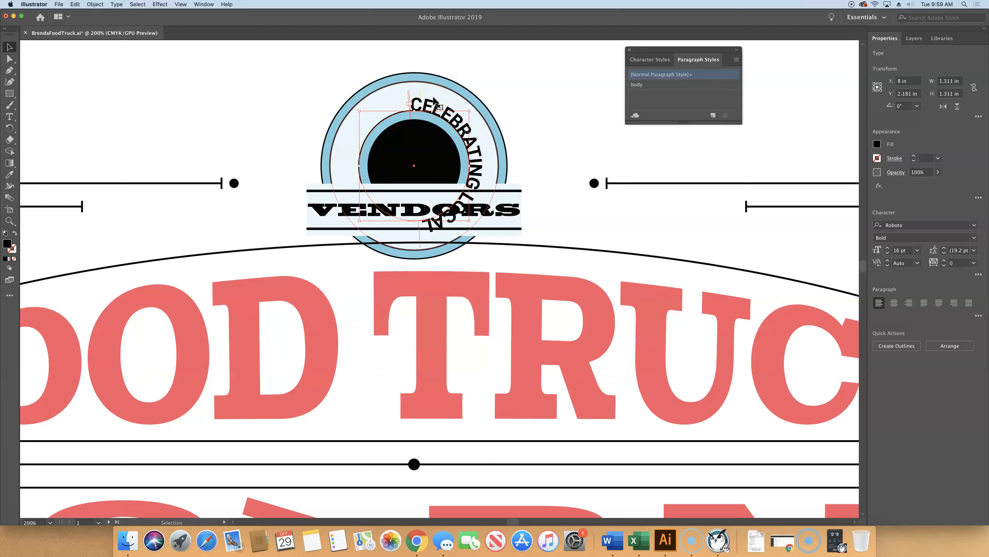
click(411, 92)
click(456, 101)
click(409, 106)
drag(408, 103, 411, 233)
double_click(440, 223)
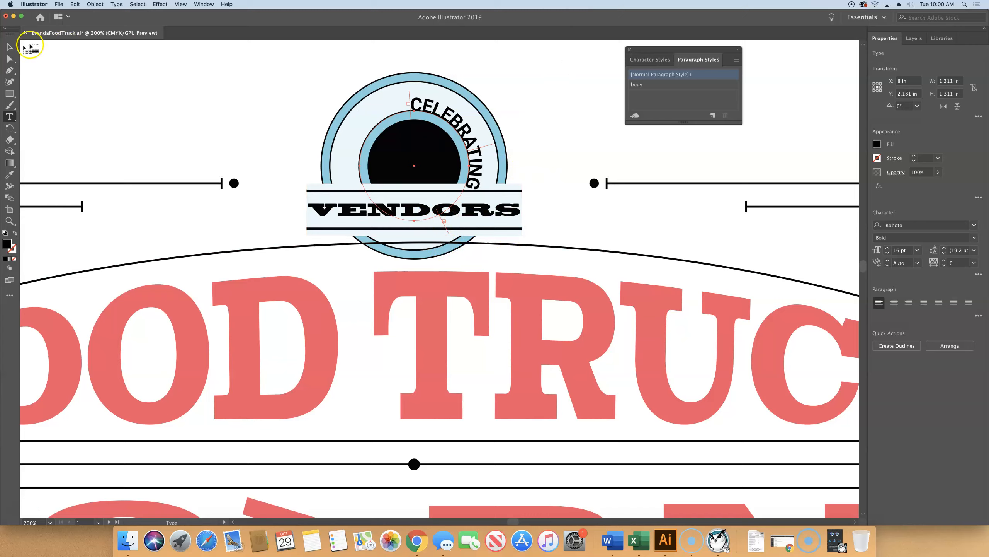
Step: Move the circular text's end and start brackets so CELEBRATING LOCAL arches centered above the badge's black circle, and deselect it
click(8, 48)
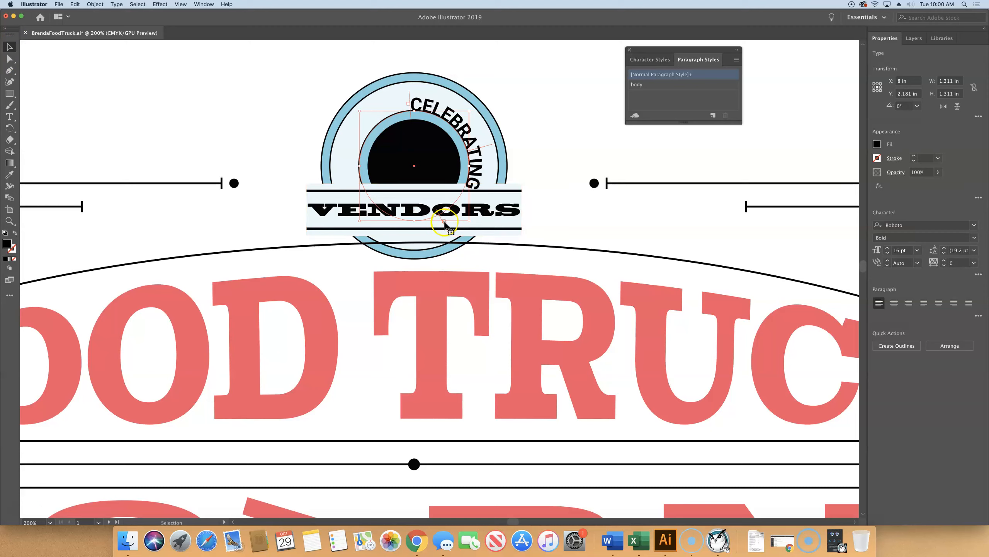
drag(443, 221, 356, 182)
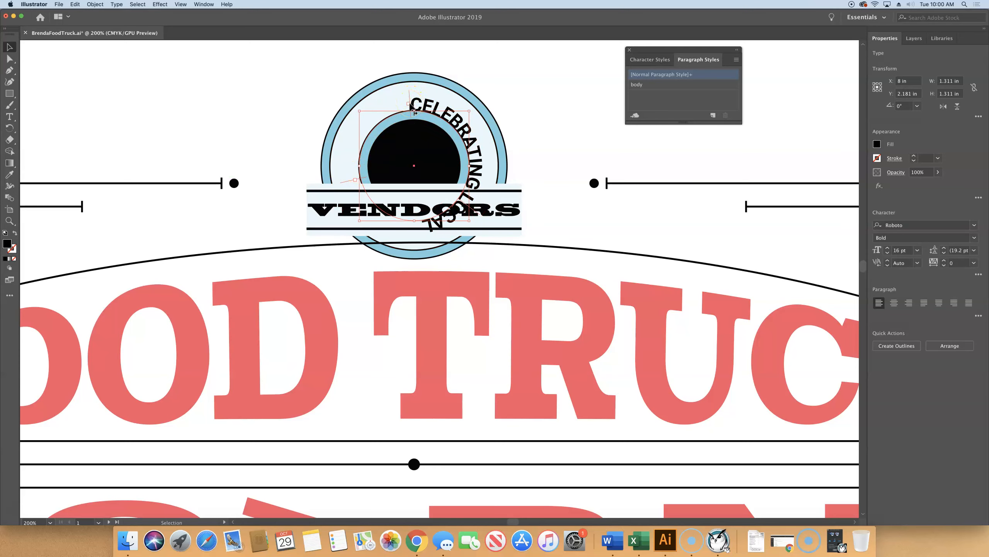
drag(414, 111, 347, 166)
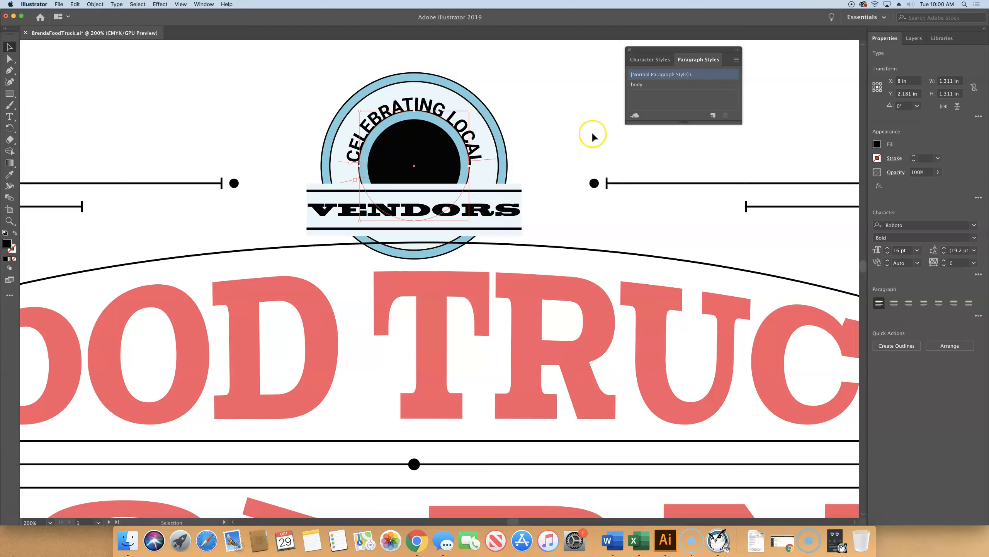
click(534, 104)
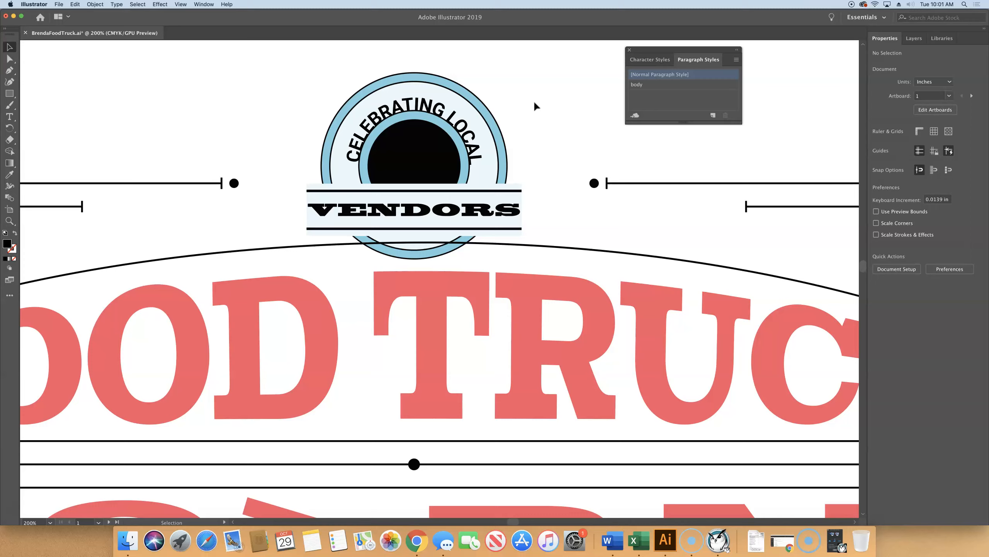
Step: Save the food truck flyer file
click(58, 4)
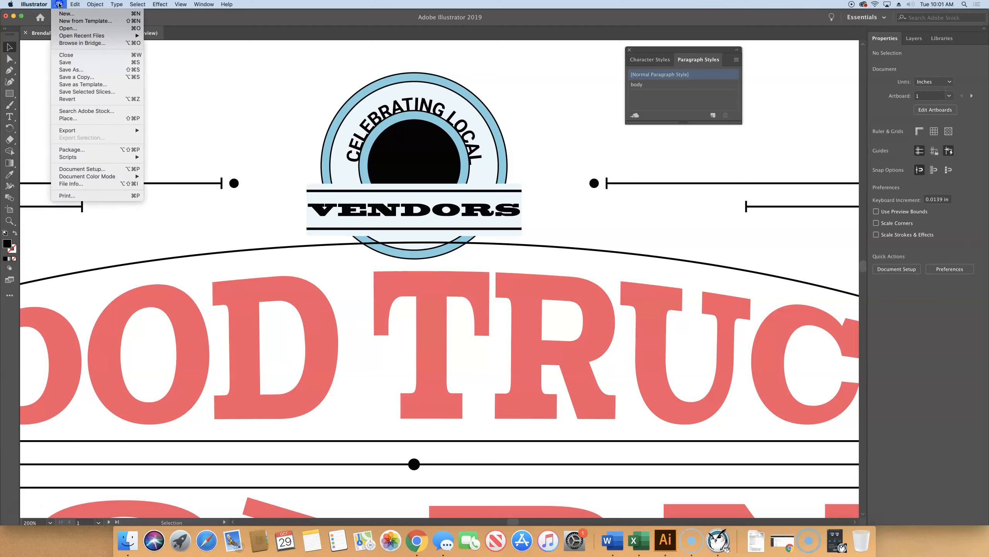
click(73, 63)
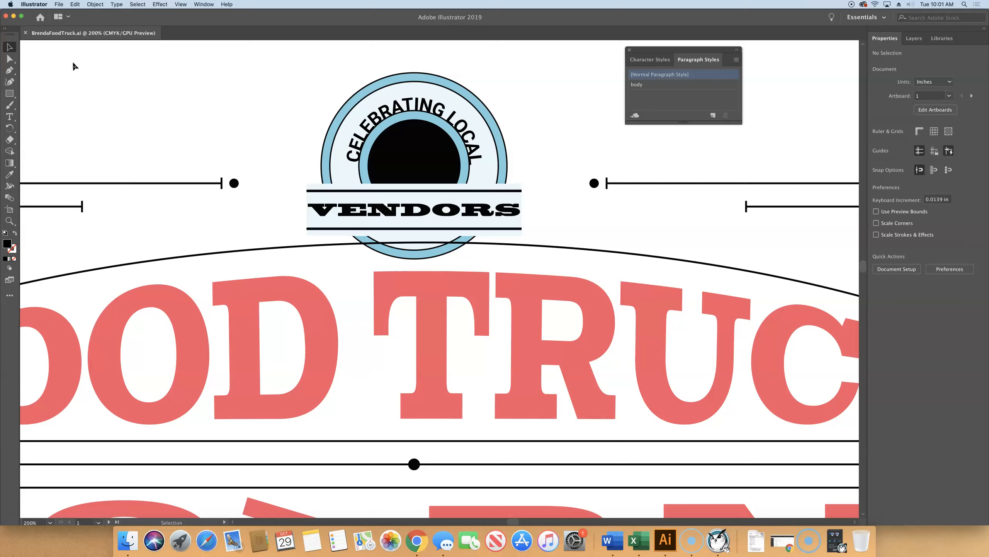
Step: Collapse the Text layer and show the Frames layer
key(super+alt+0)
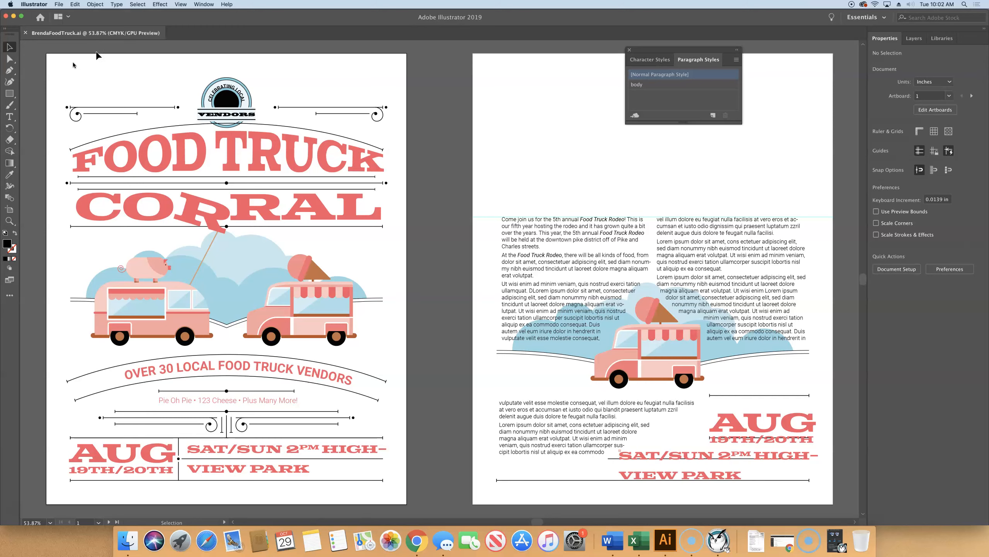
click(920, 41)
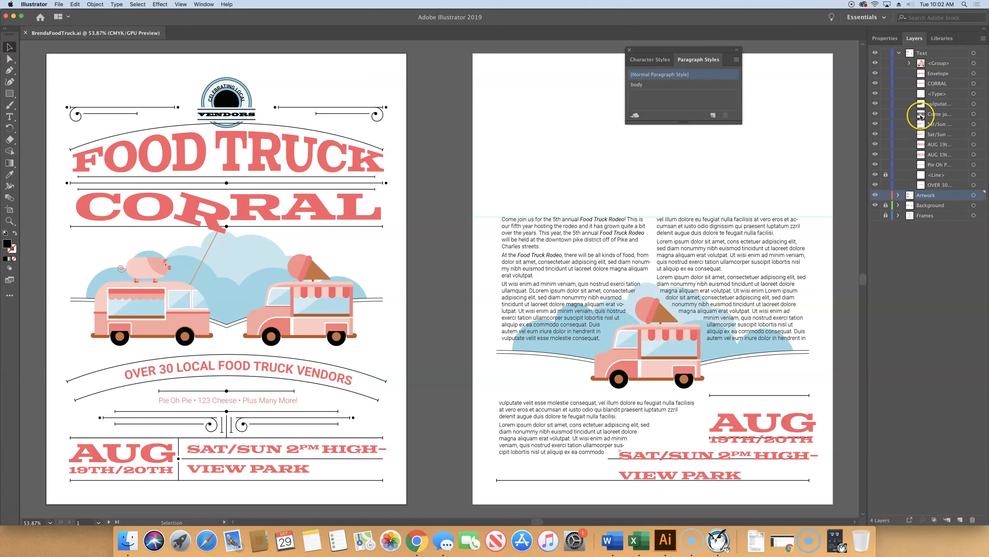
click(899, 53)
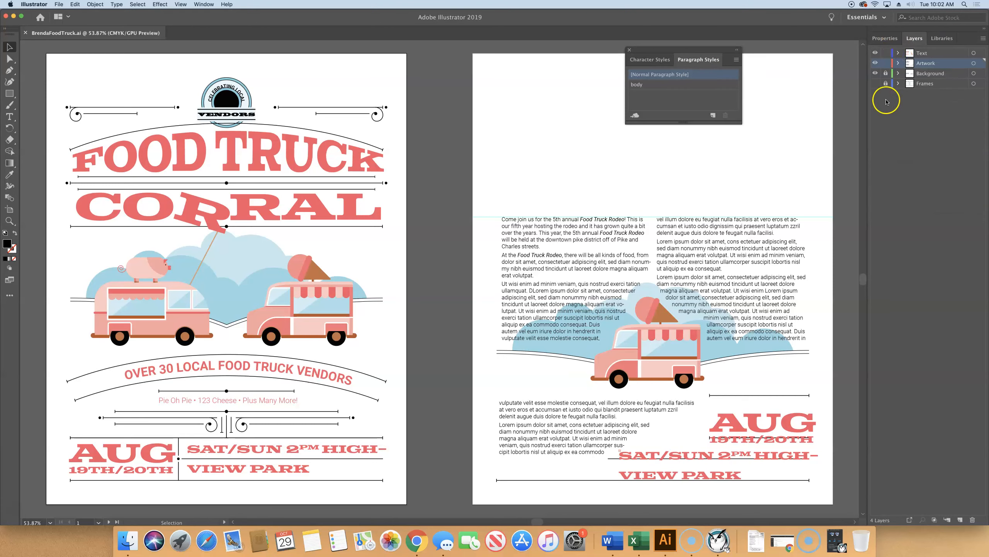
click(875, 84)
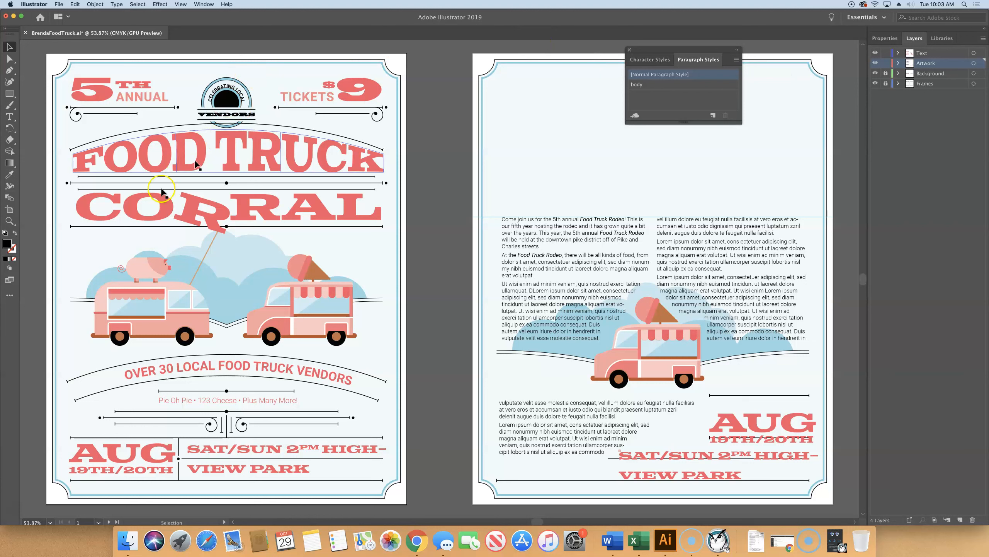
Step: Copy the CORRAL headline text on the front artboard
click(84, 199)
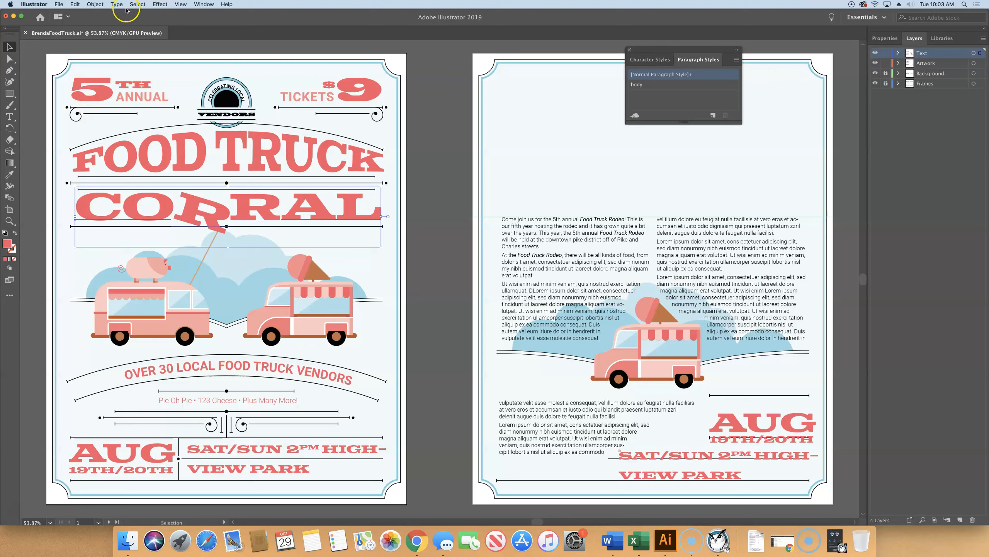
click(77, 4)
click(83, 42)
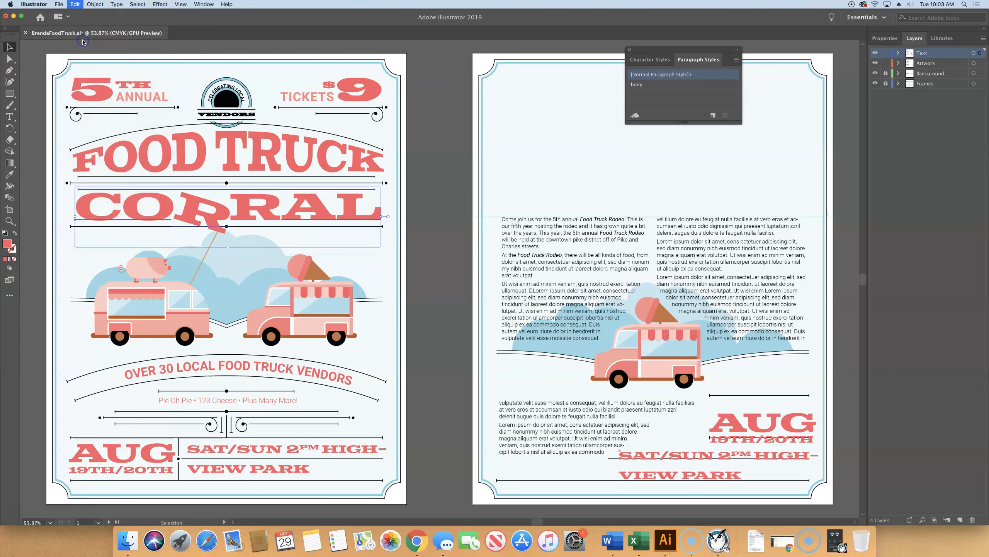